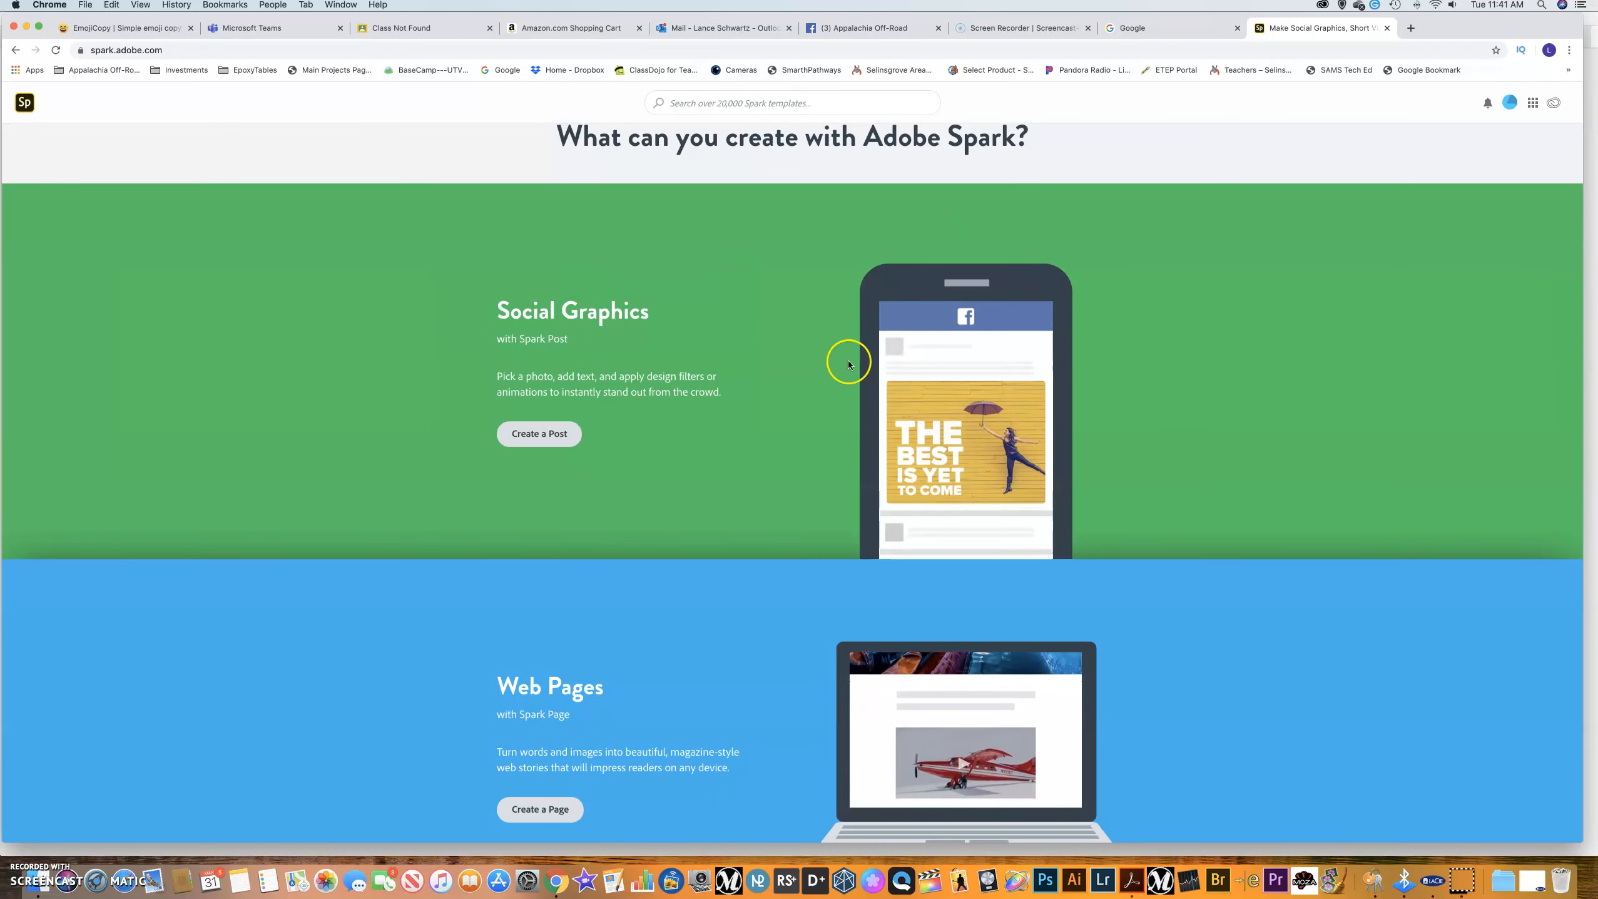
Scroll down the intro page and enter the Spark home dashboard via 'Get started now'.
scroll(790, 322, down, 7)
scroll(788, 323, down, 15)
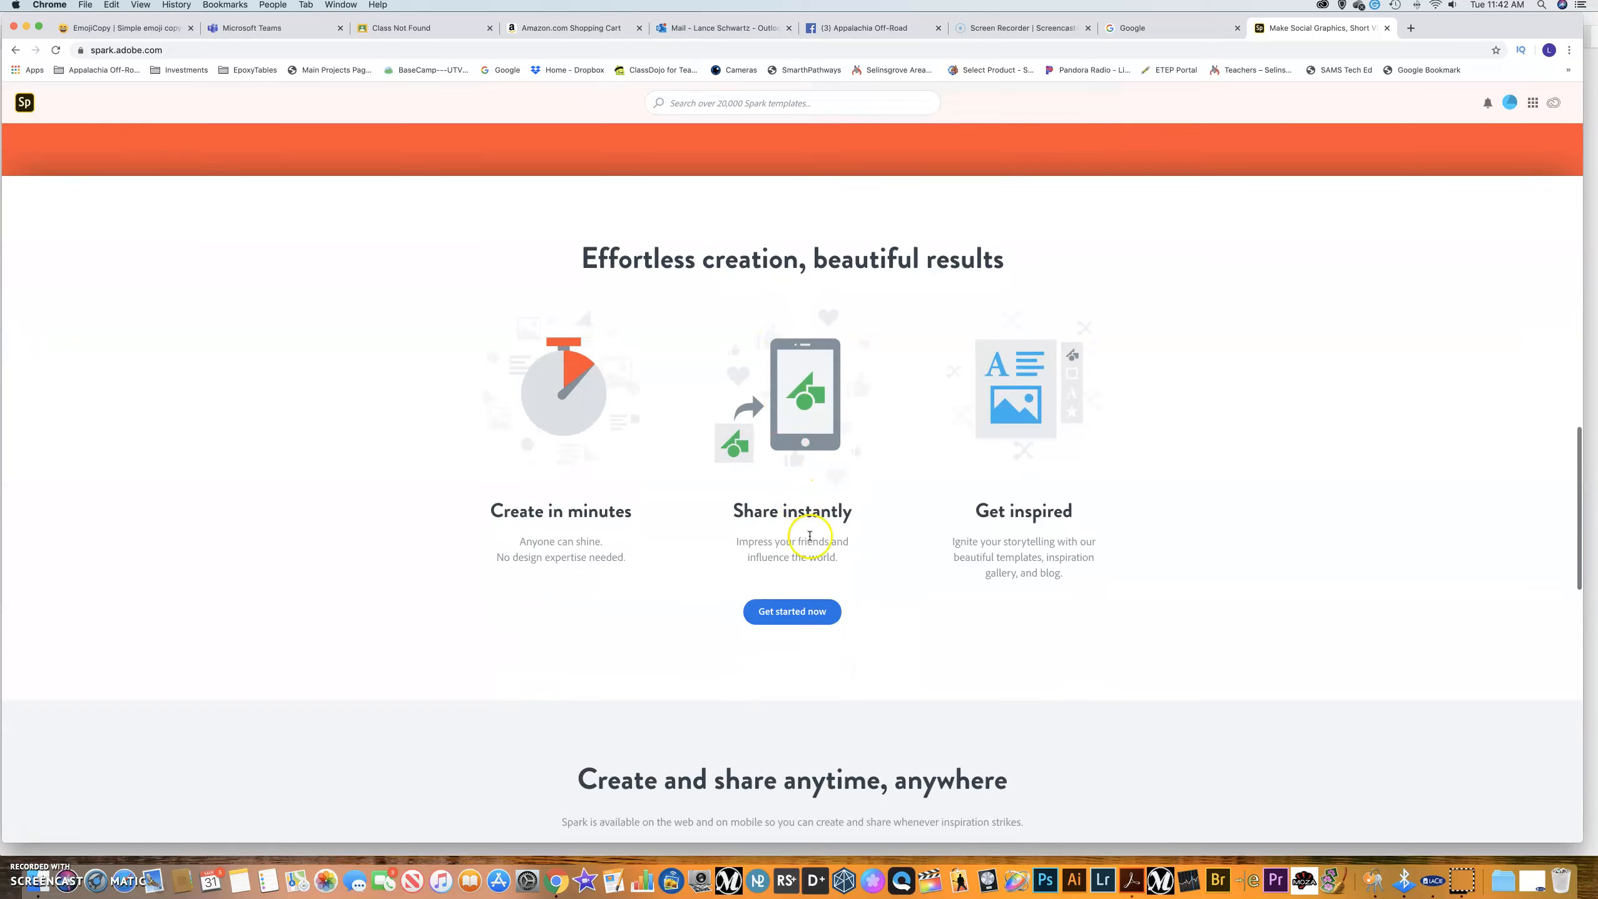
click(794, 610)
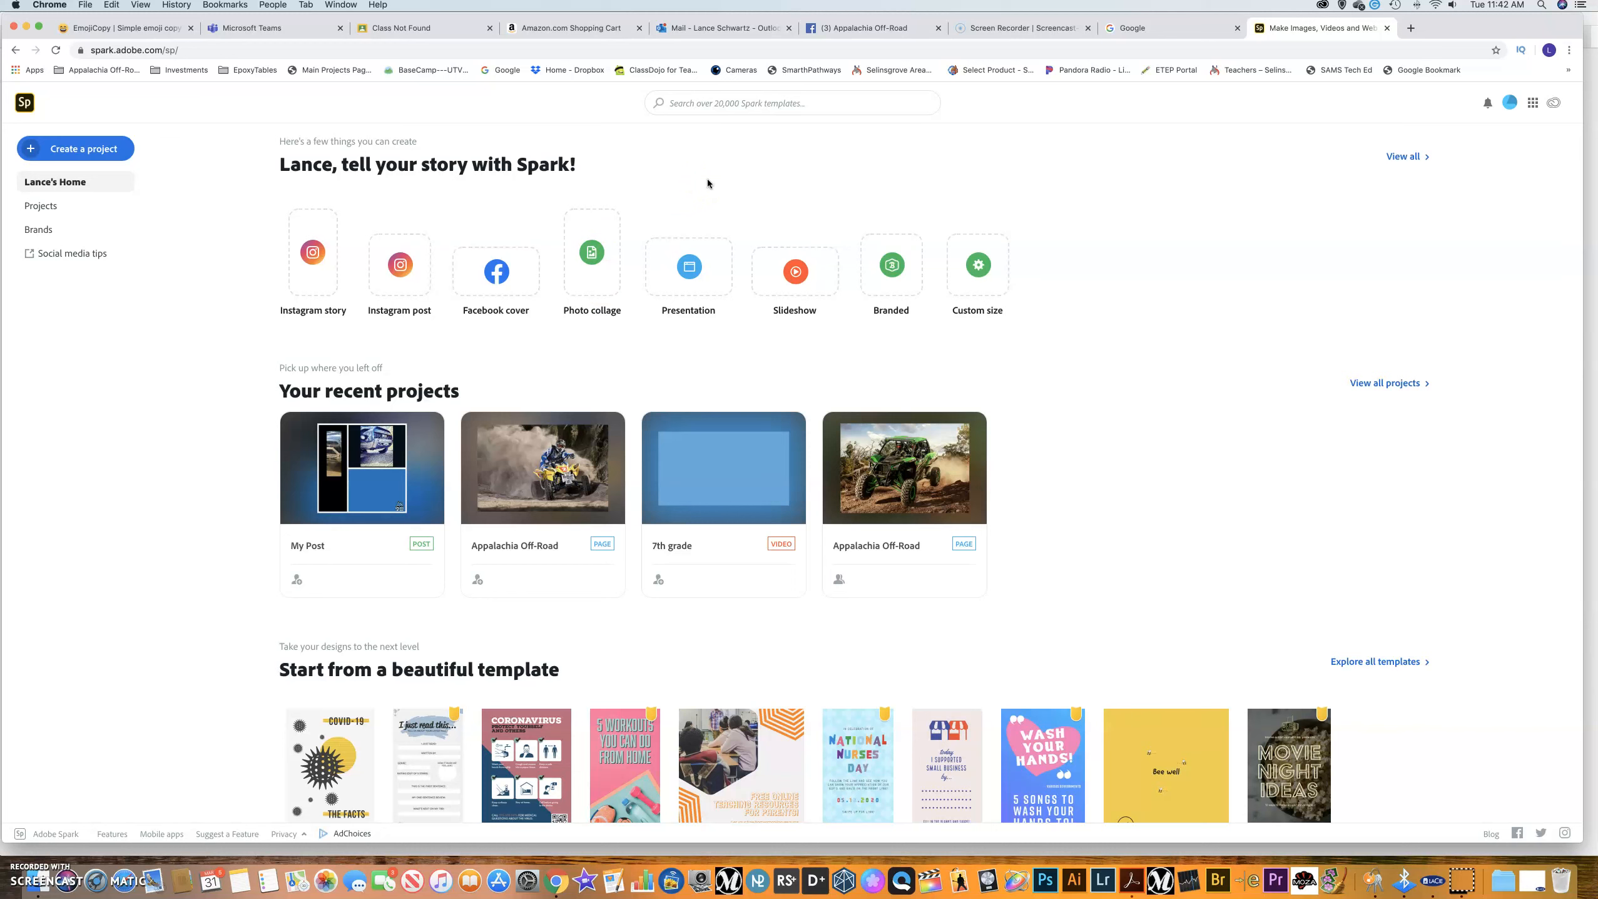
Start a new Photo collage project and focus the 'Search free photos' field.
click(597, 216)
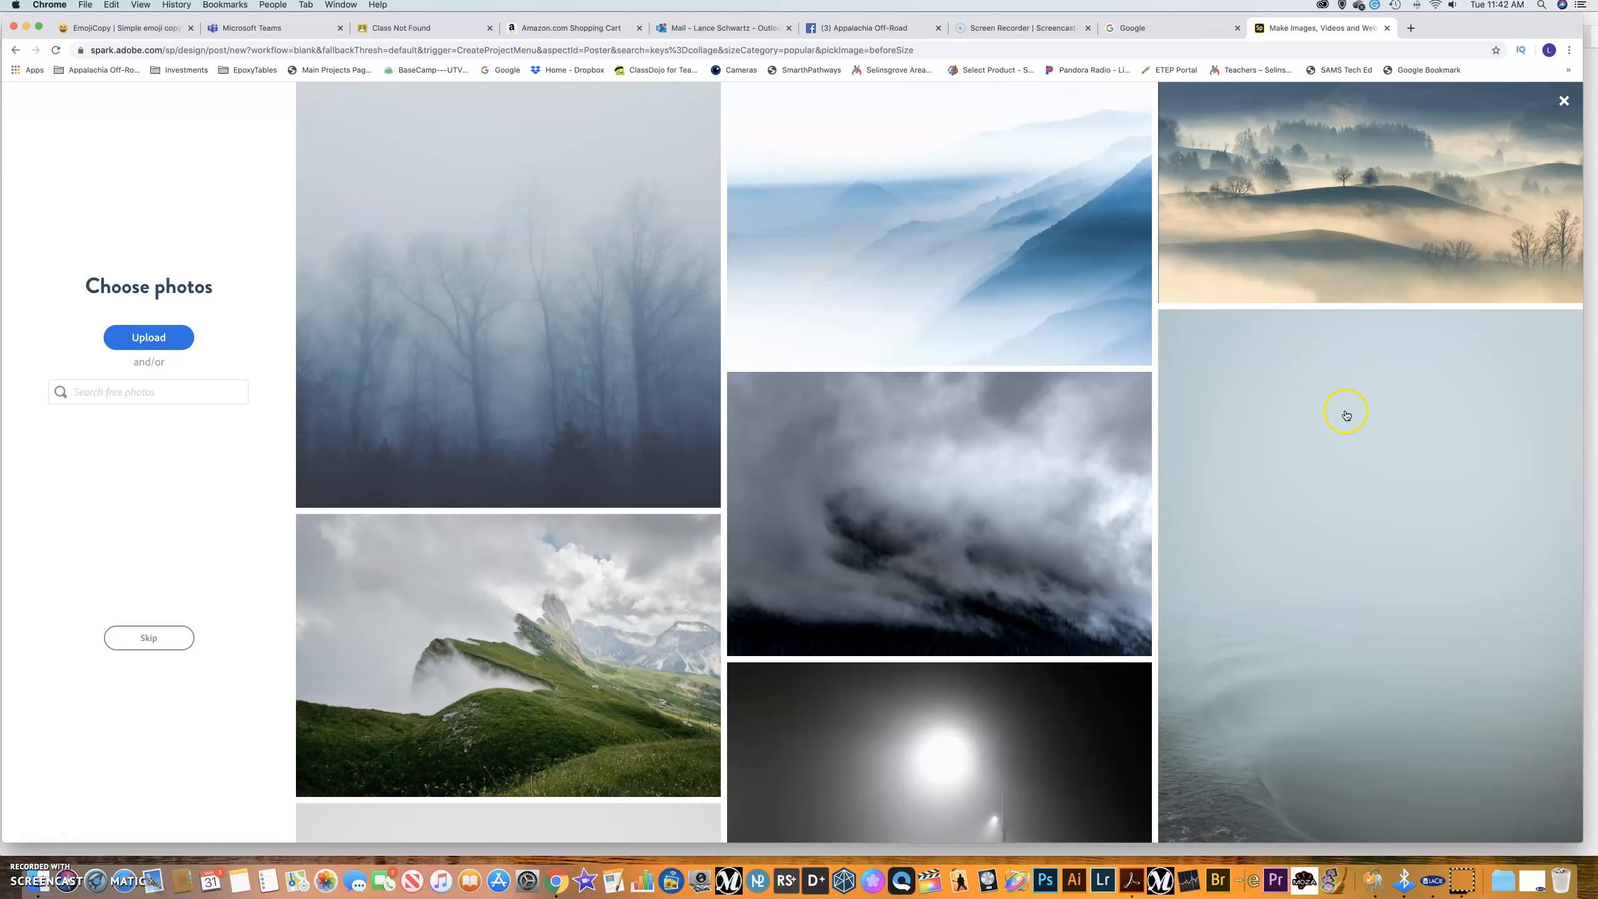
scroll(696, 348, down, 20)
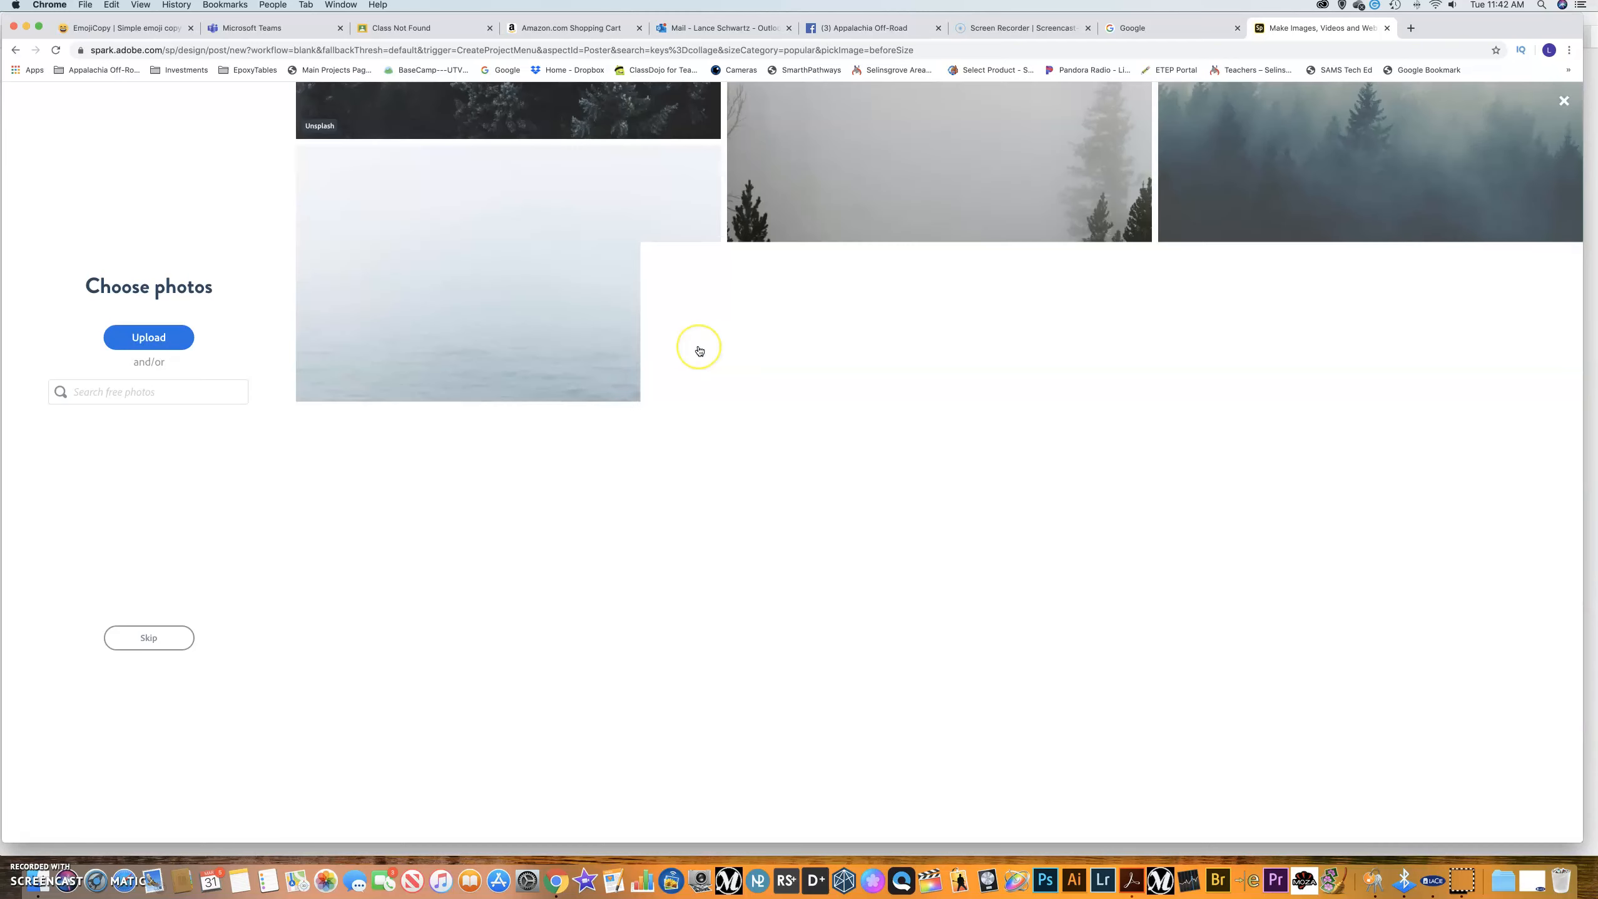
scroll(699, 352, up, 20)
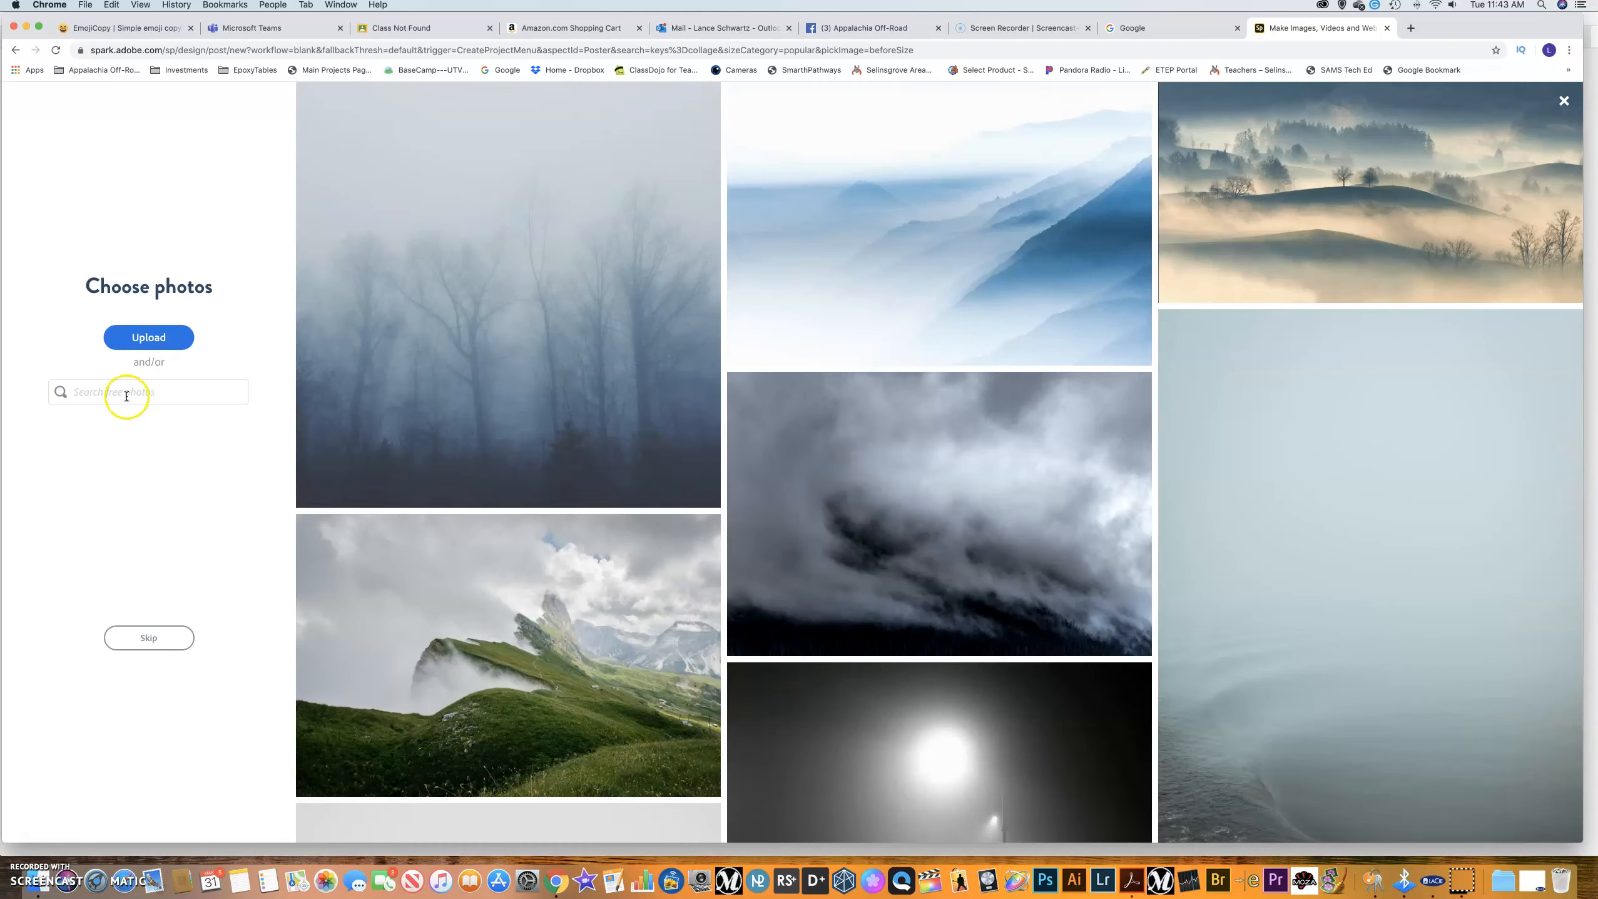
click(101, 397)
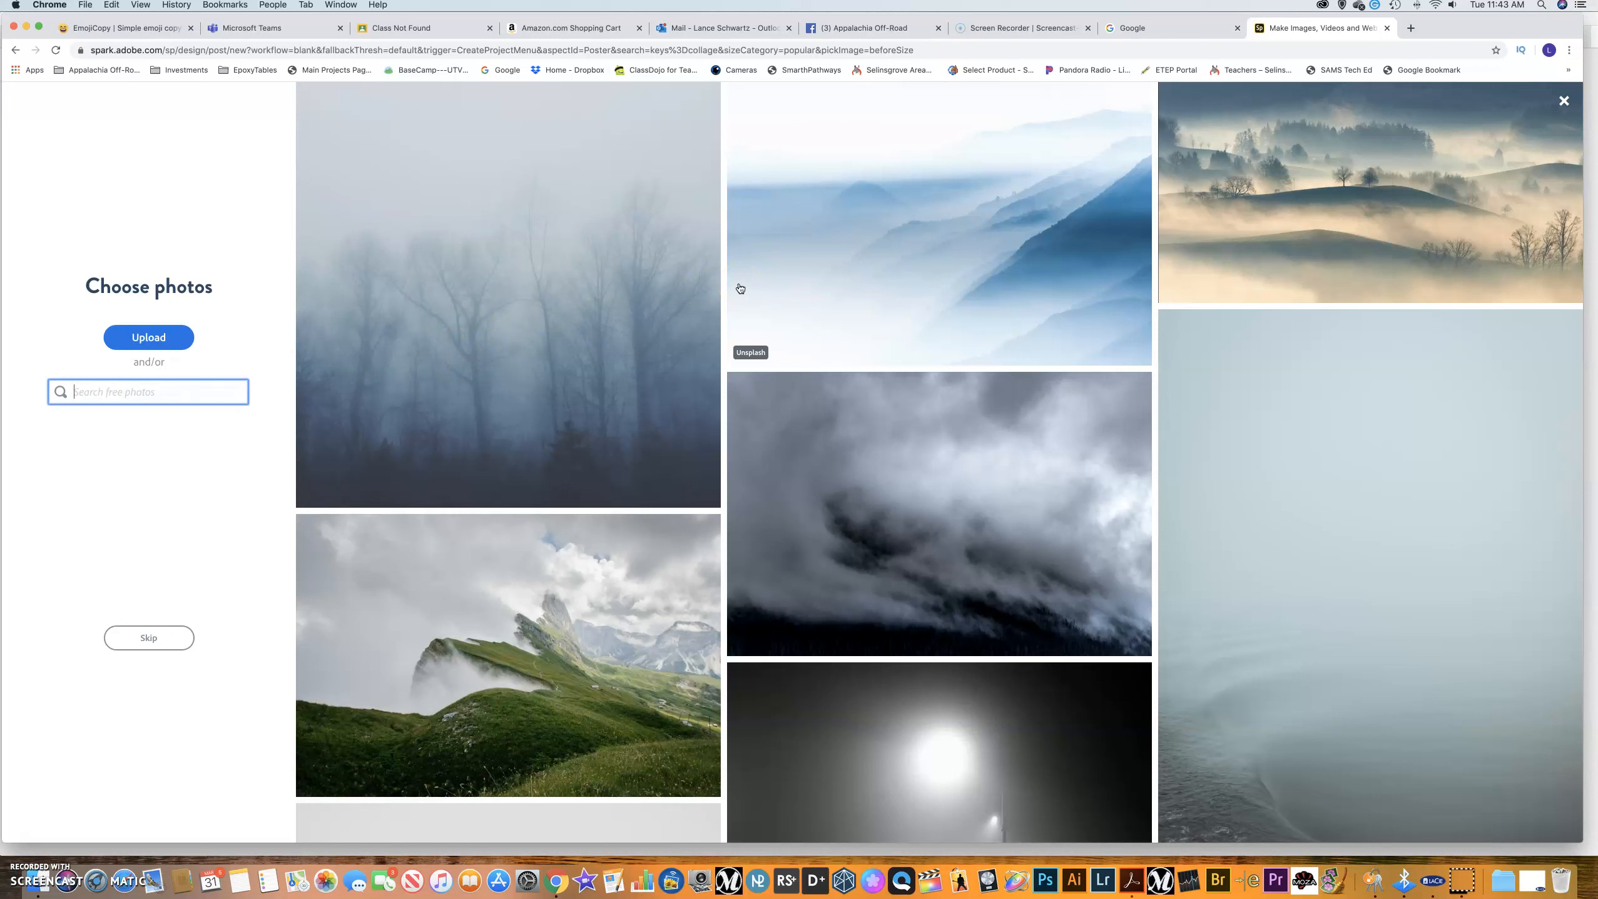
Search free photos for 'hiking' and add the mountain-trail hiker photo.
text(hiking)
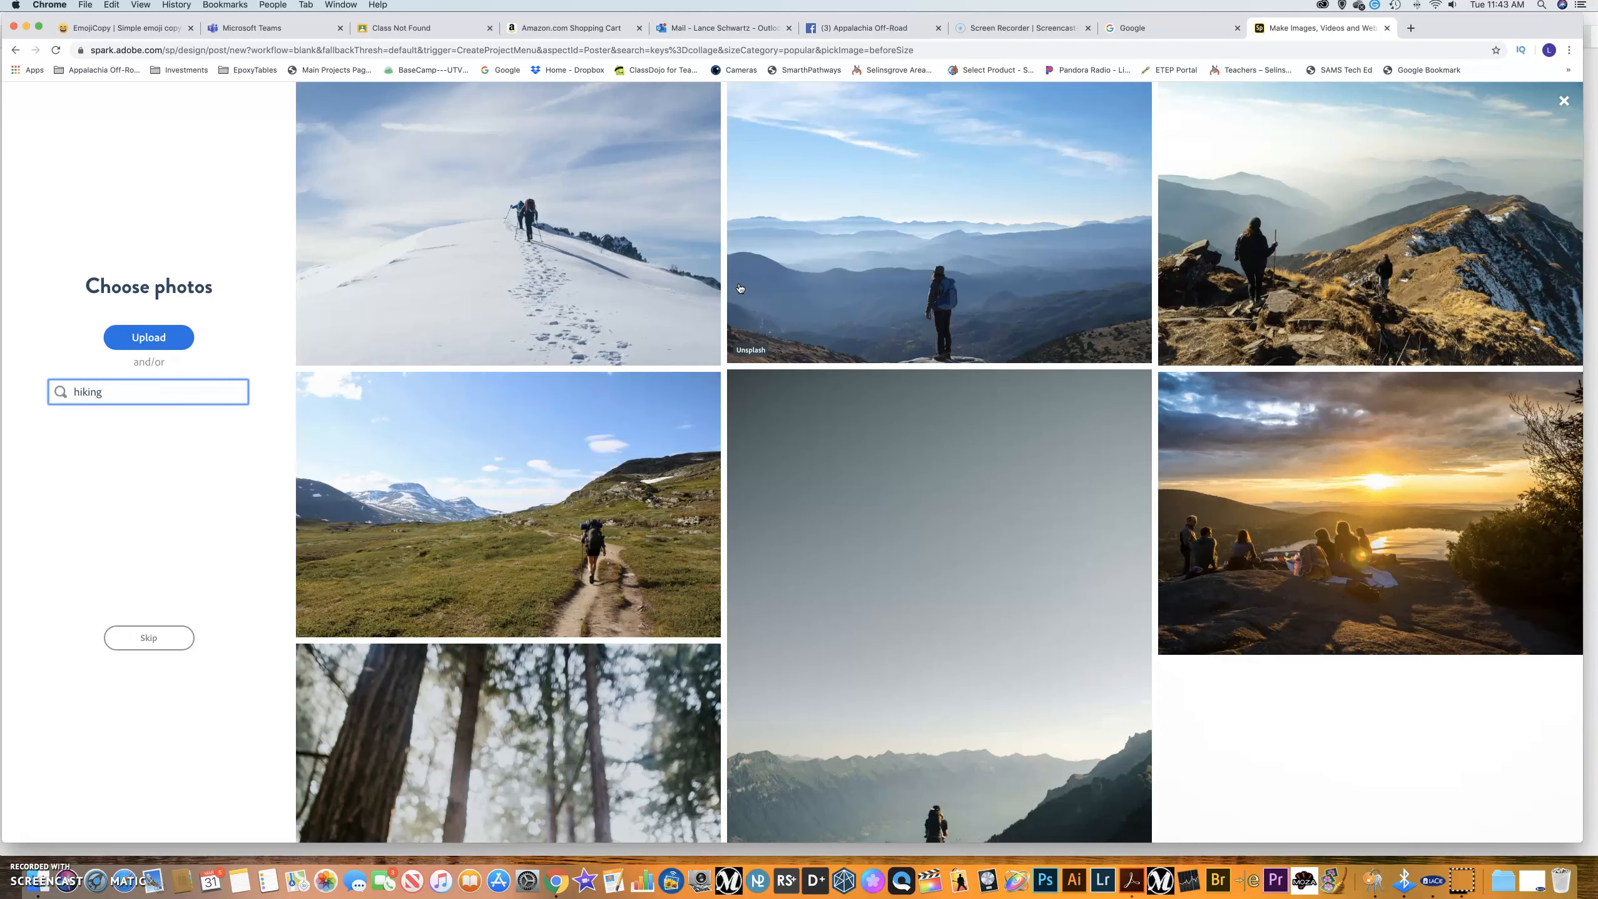
scroll(687, 377, down, 5)
scroll(687, 377, down, 6)
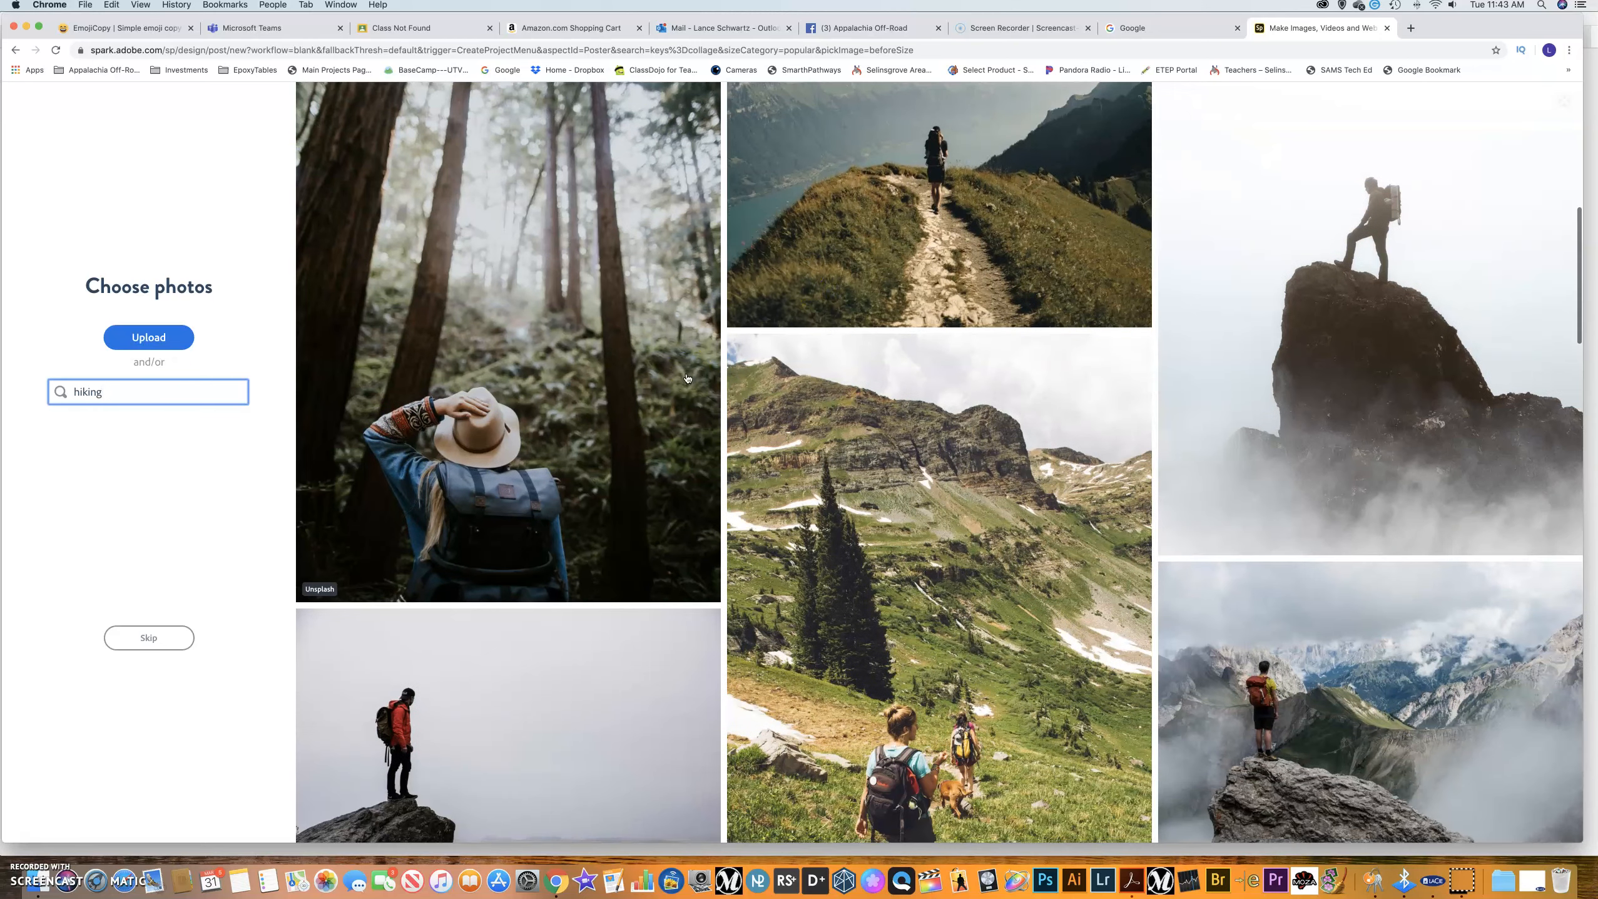
click(868, 192)
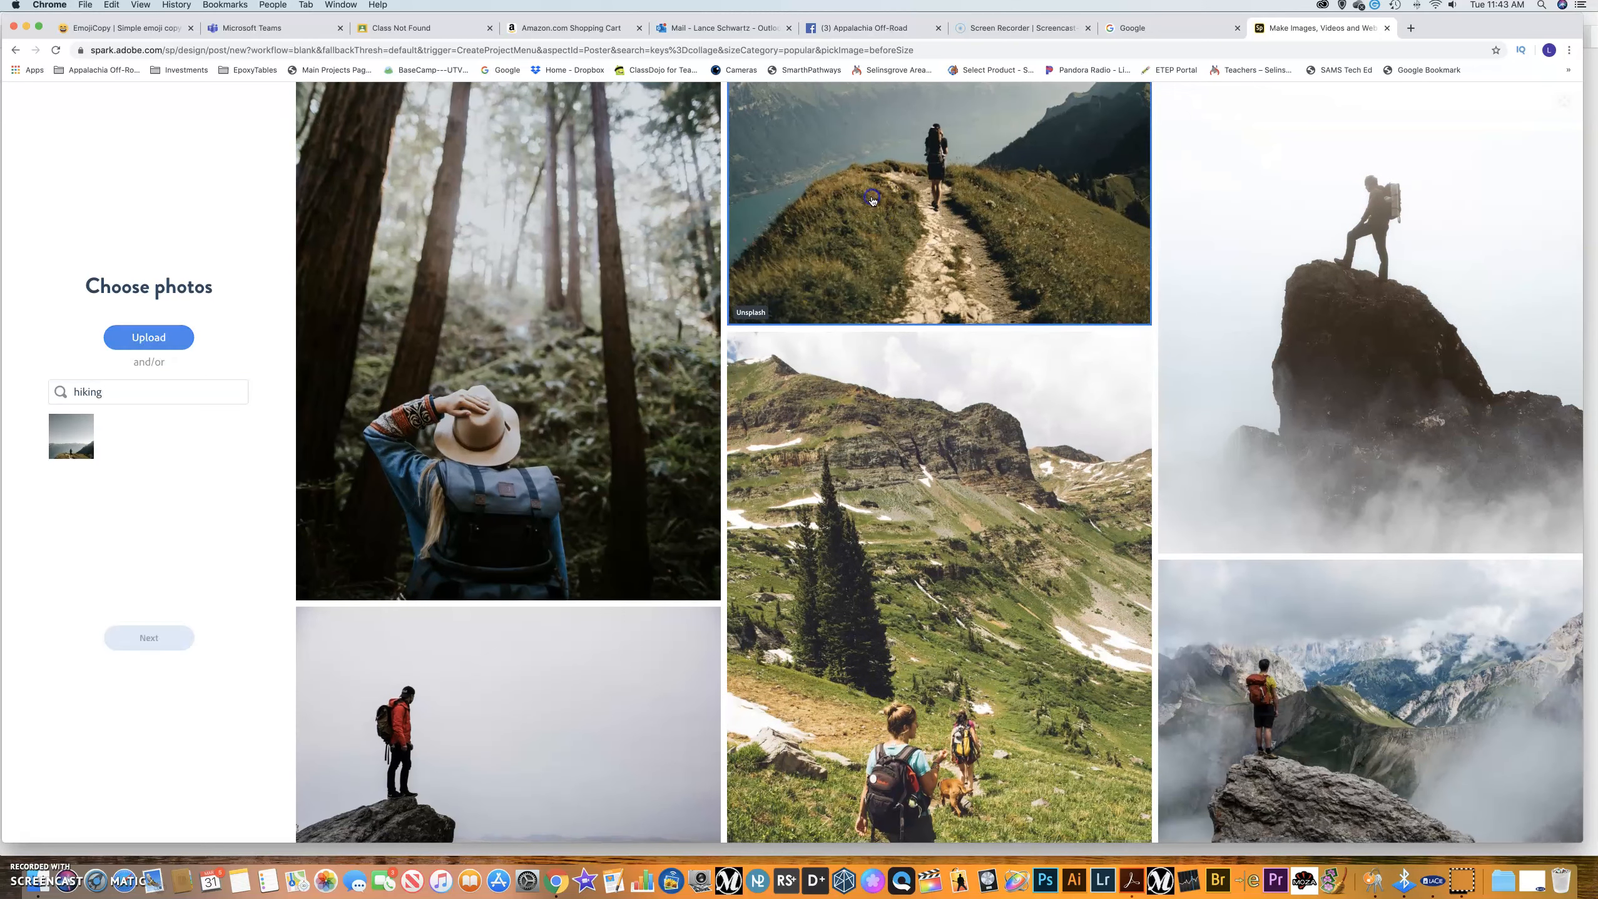
Search 'mountain biking' and add the forest mountain-biker photo.
mouse_move(65, 450)
drag(118, 392, 46, 391)
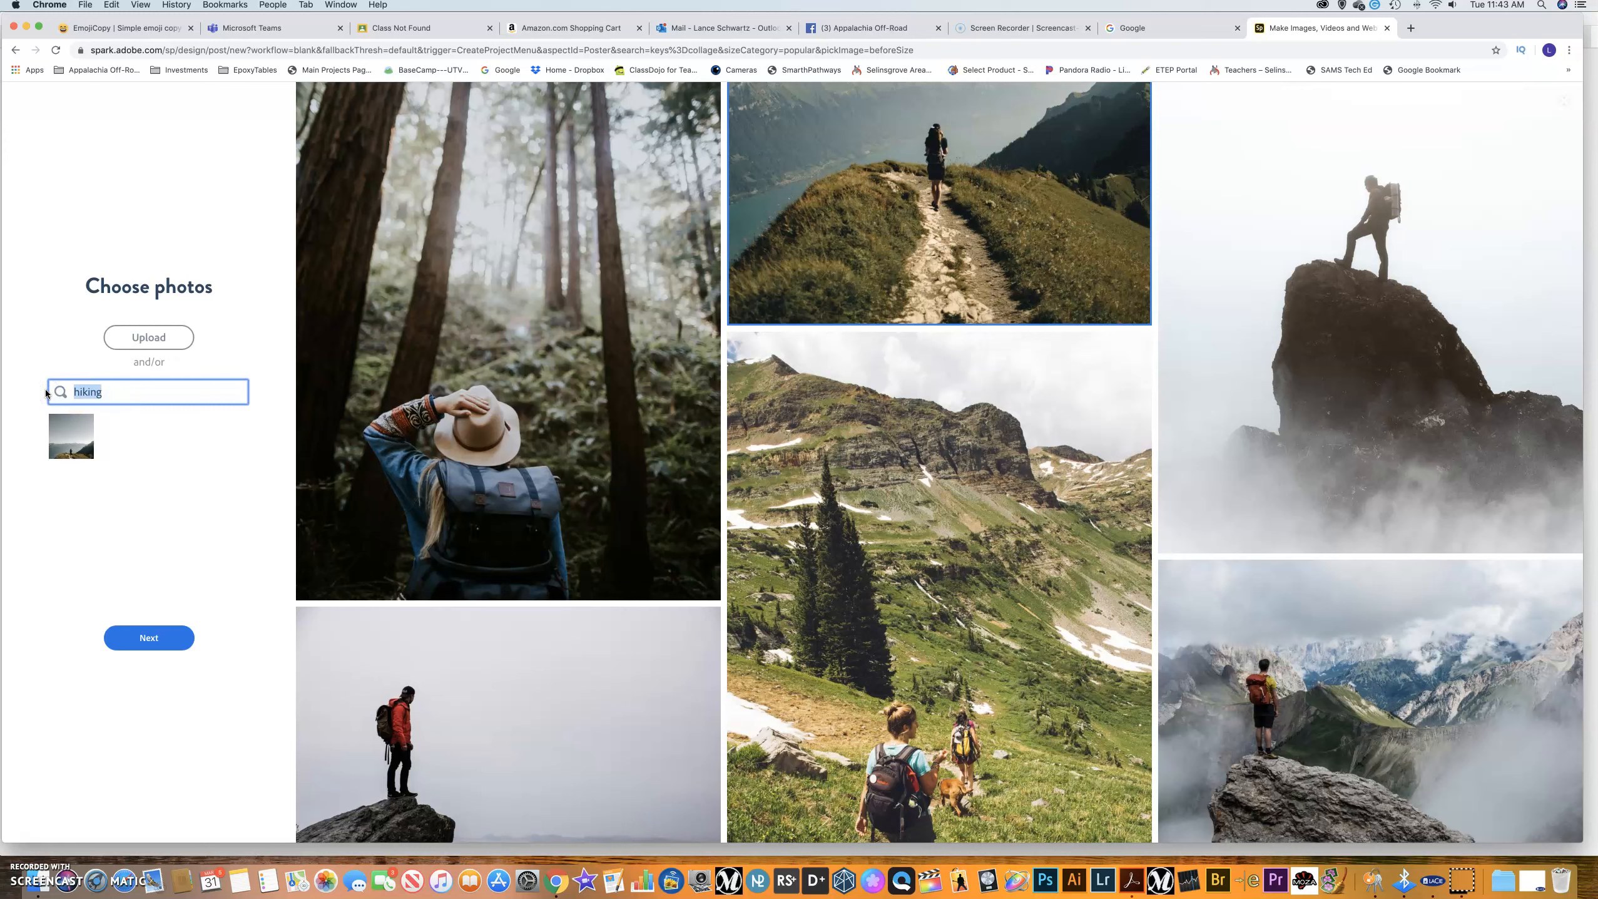
text(mountain biking)
key(Return)
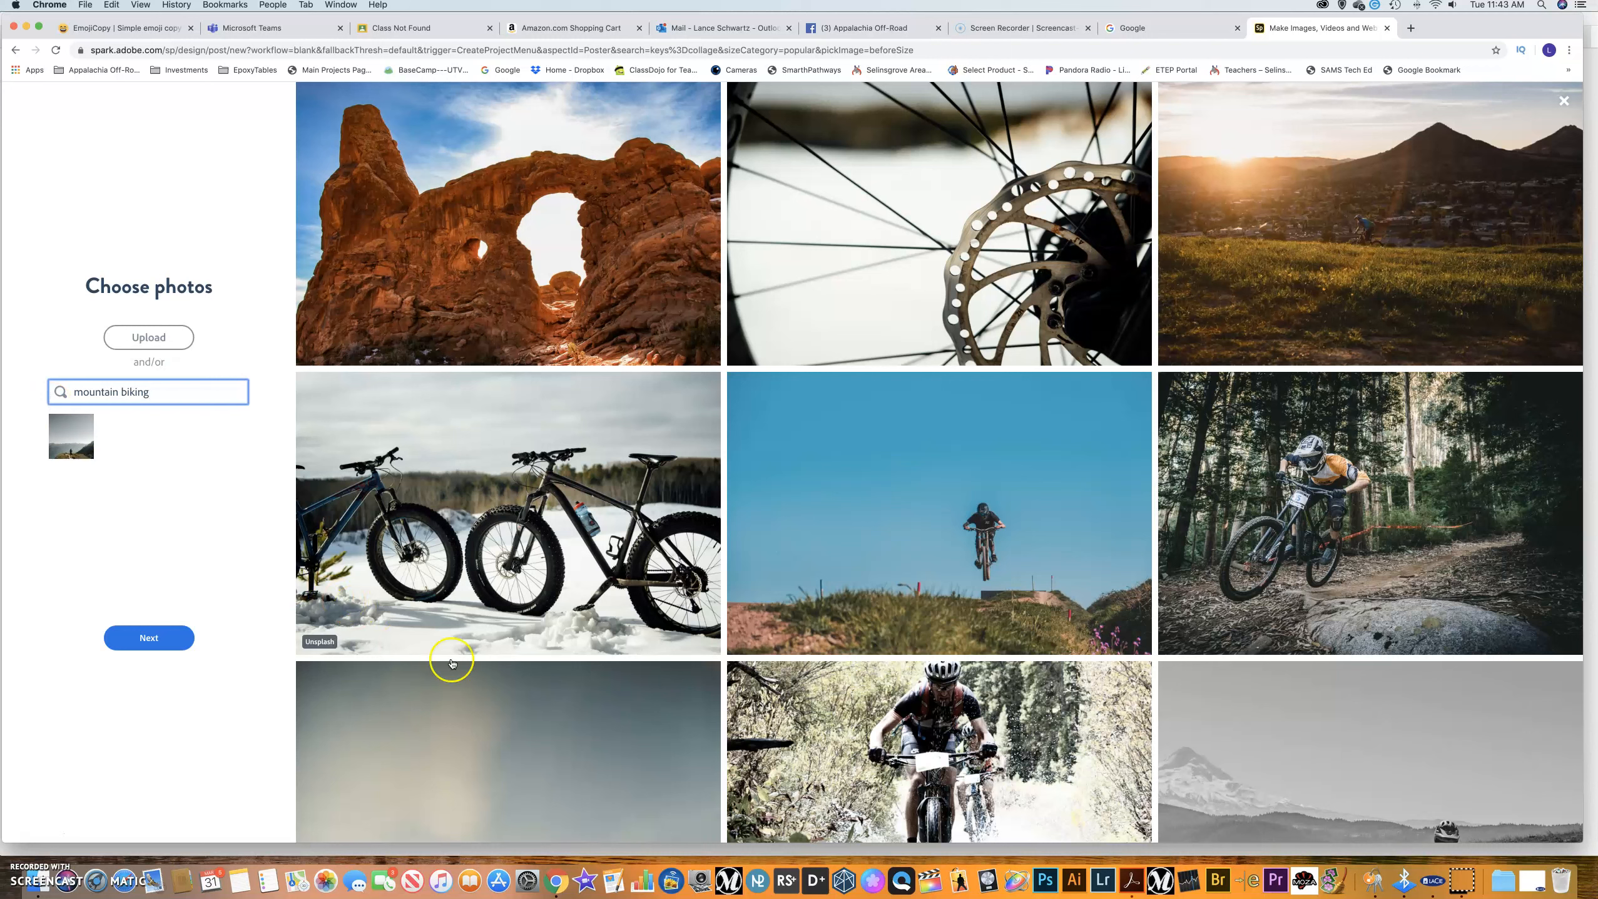
click(1297, 539)
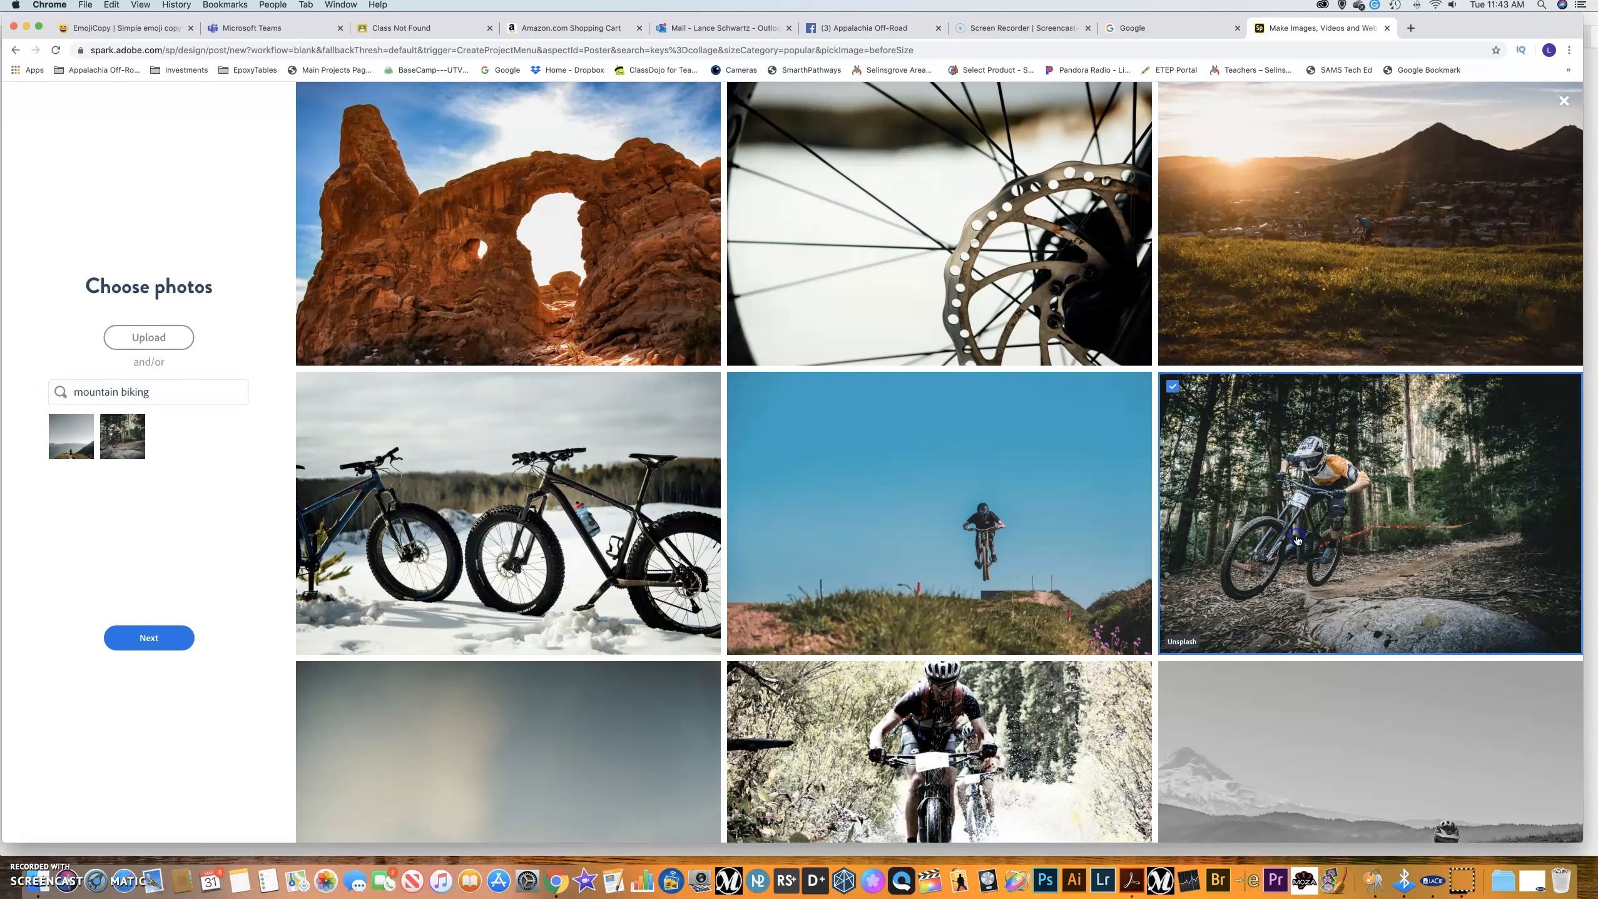
Search 'food' and add the steak platter photo.
drag(150, 392, 61, 391)
text(food)
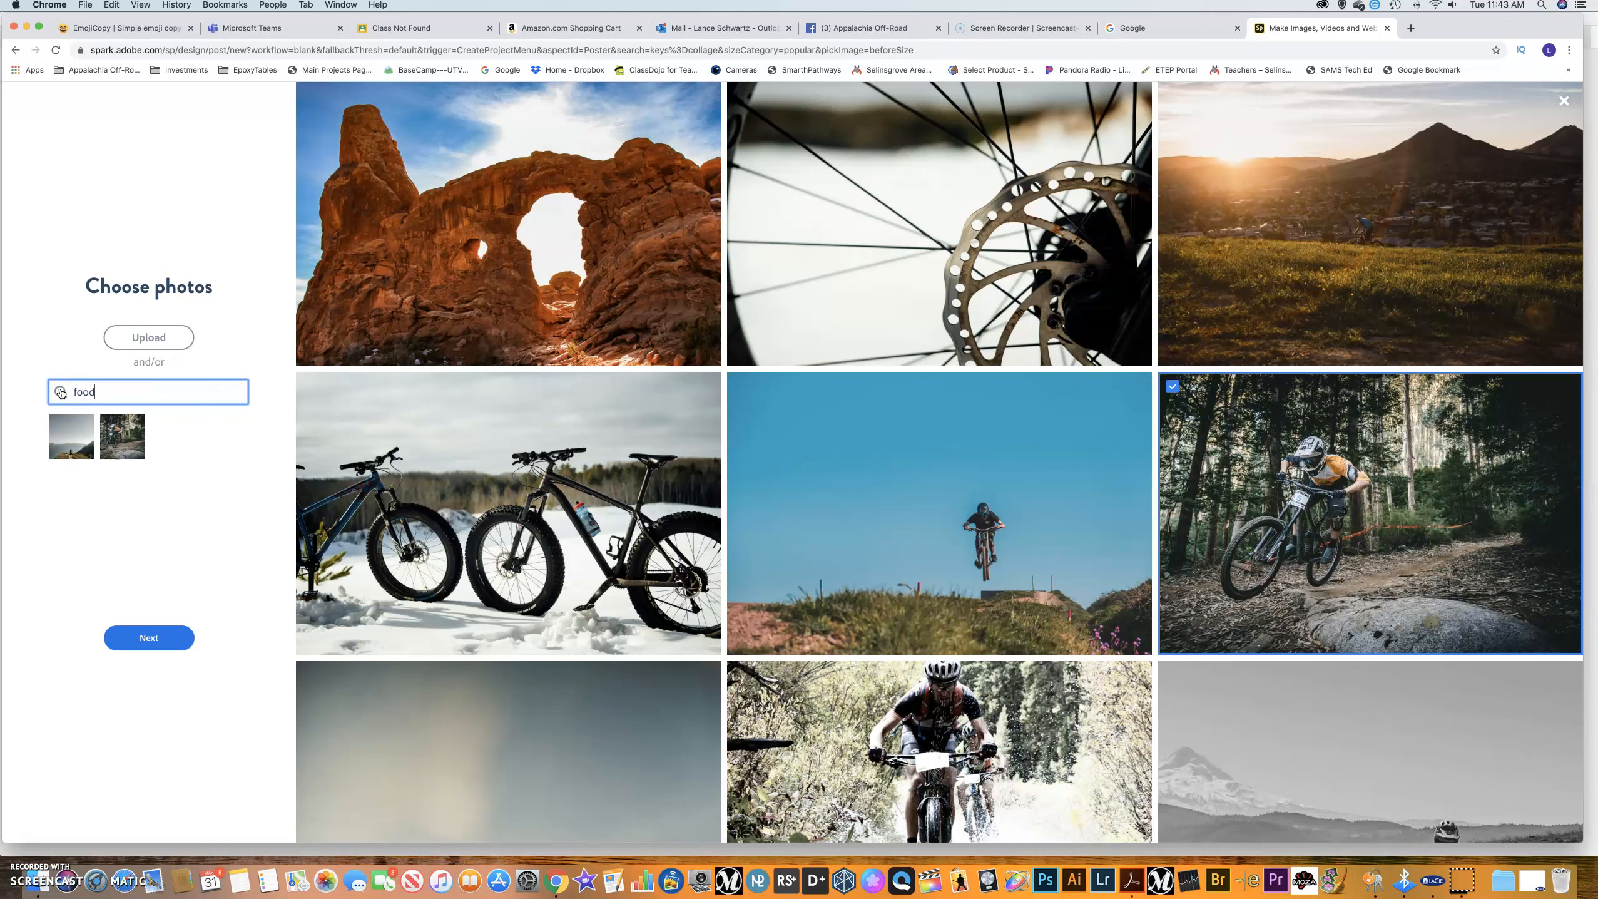
key(Return)
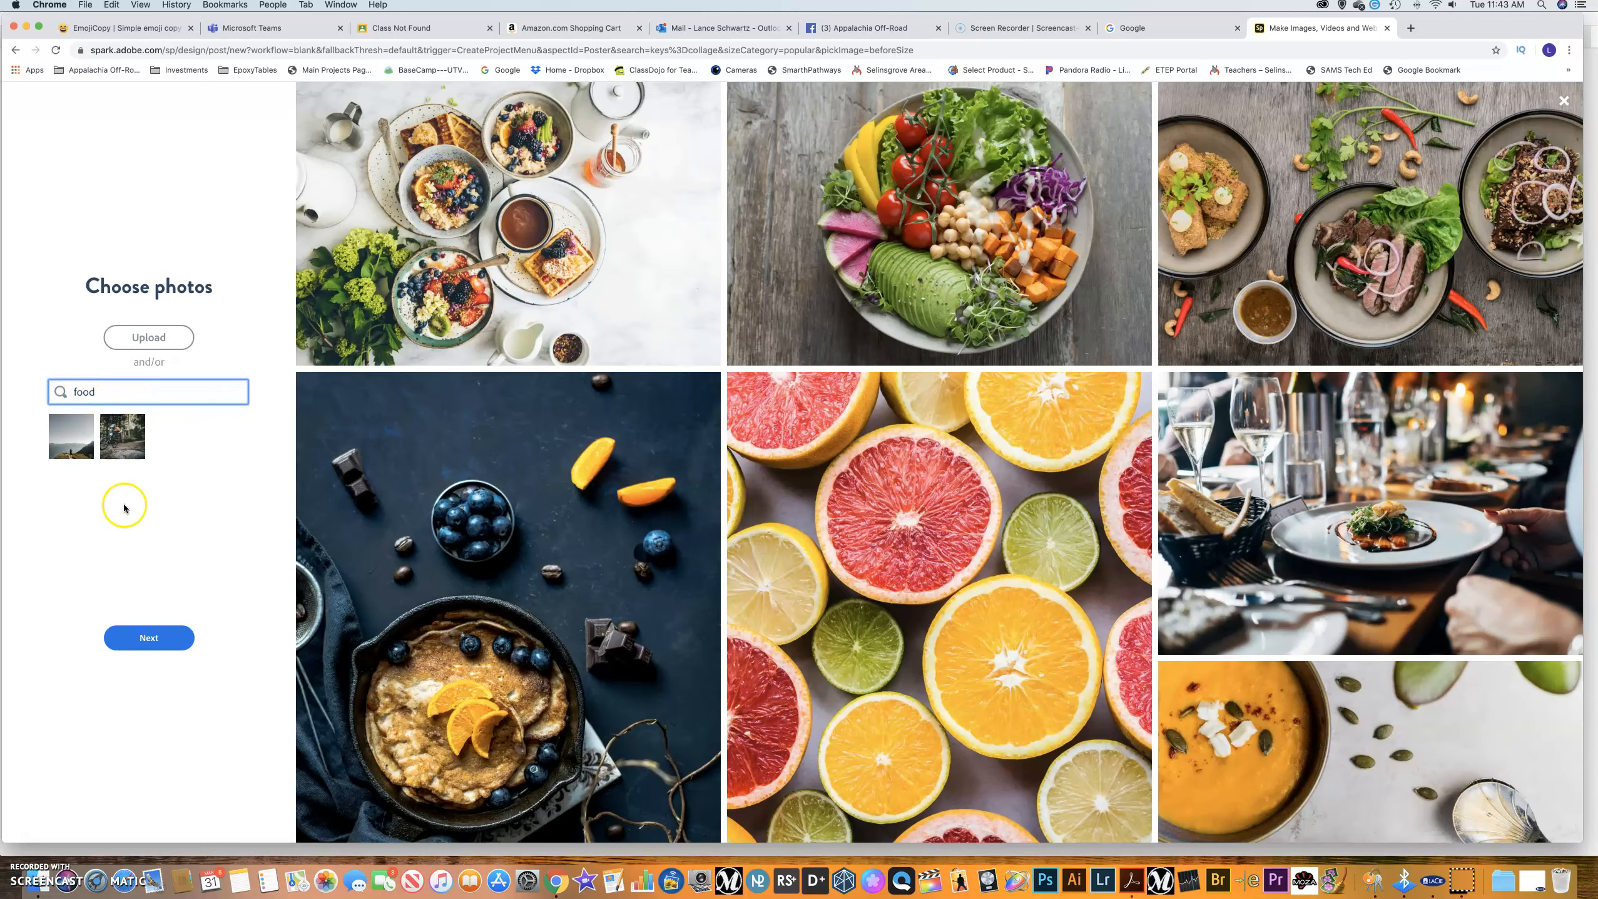
click(1215, 291)
Replace the search term with 'school' and browse the results.
drag(117, 392, 44, 388)
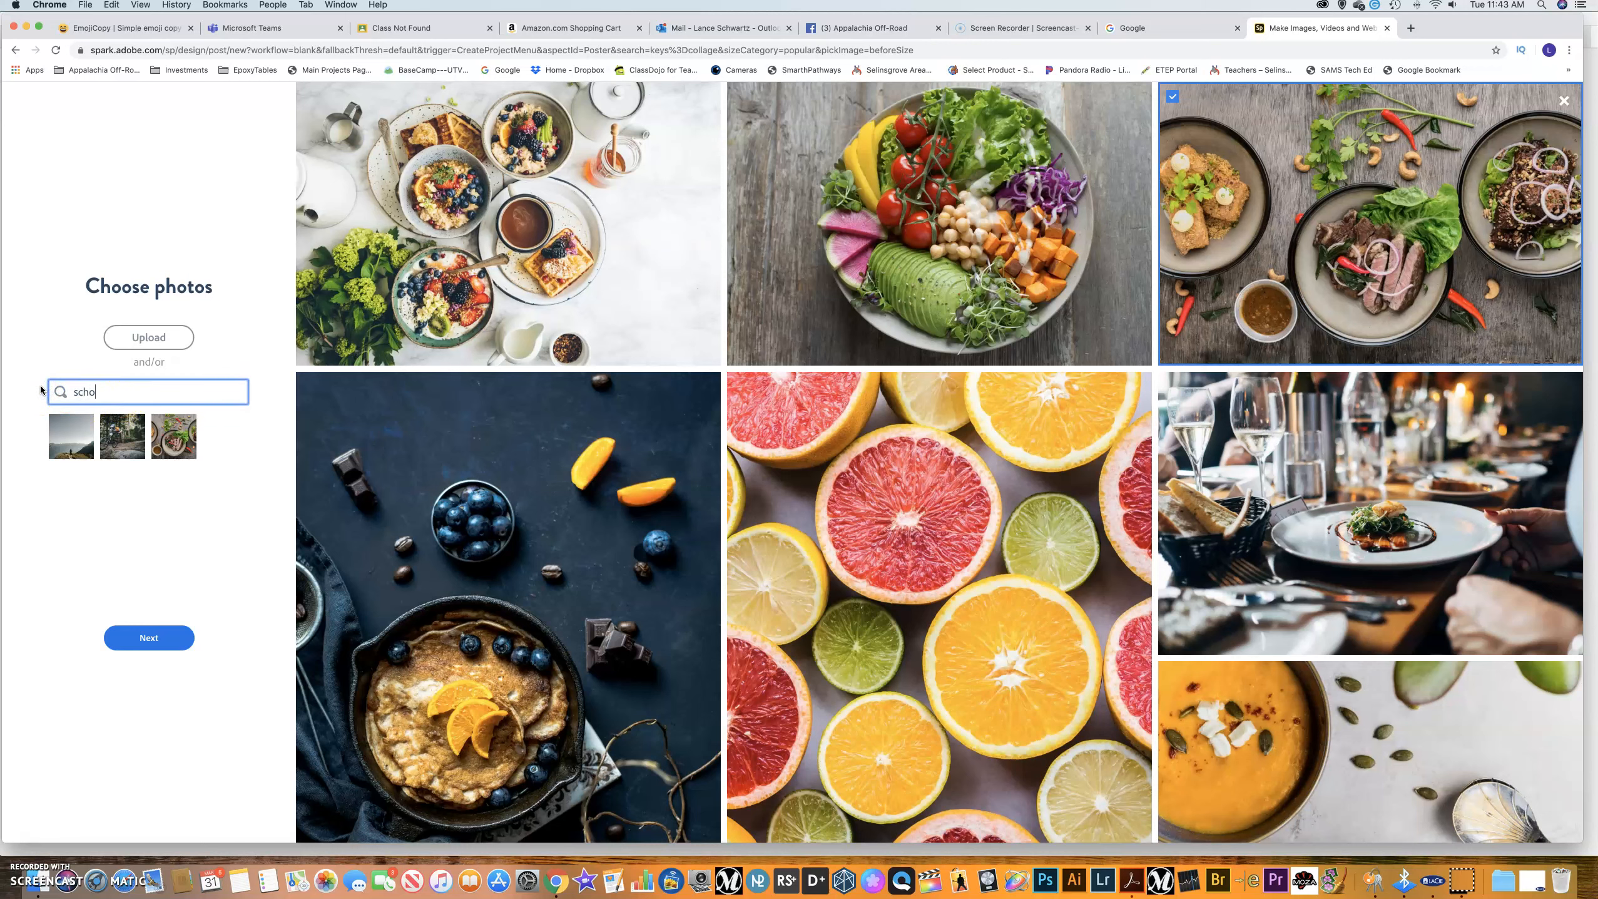
key(Return)
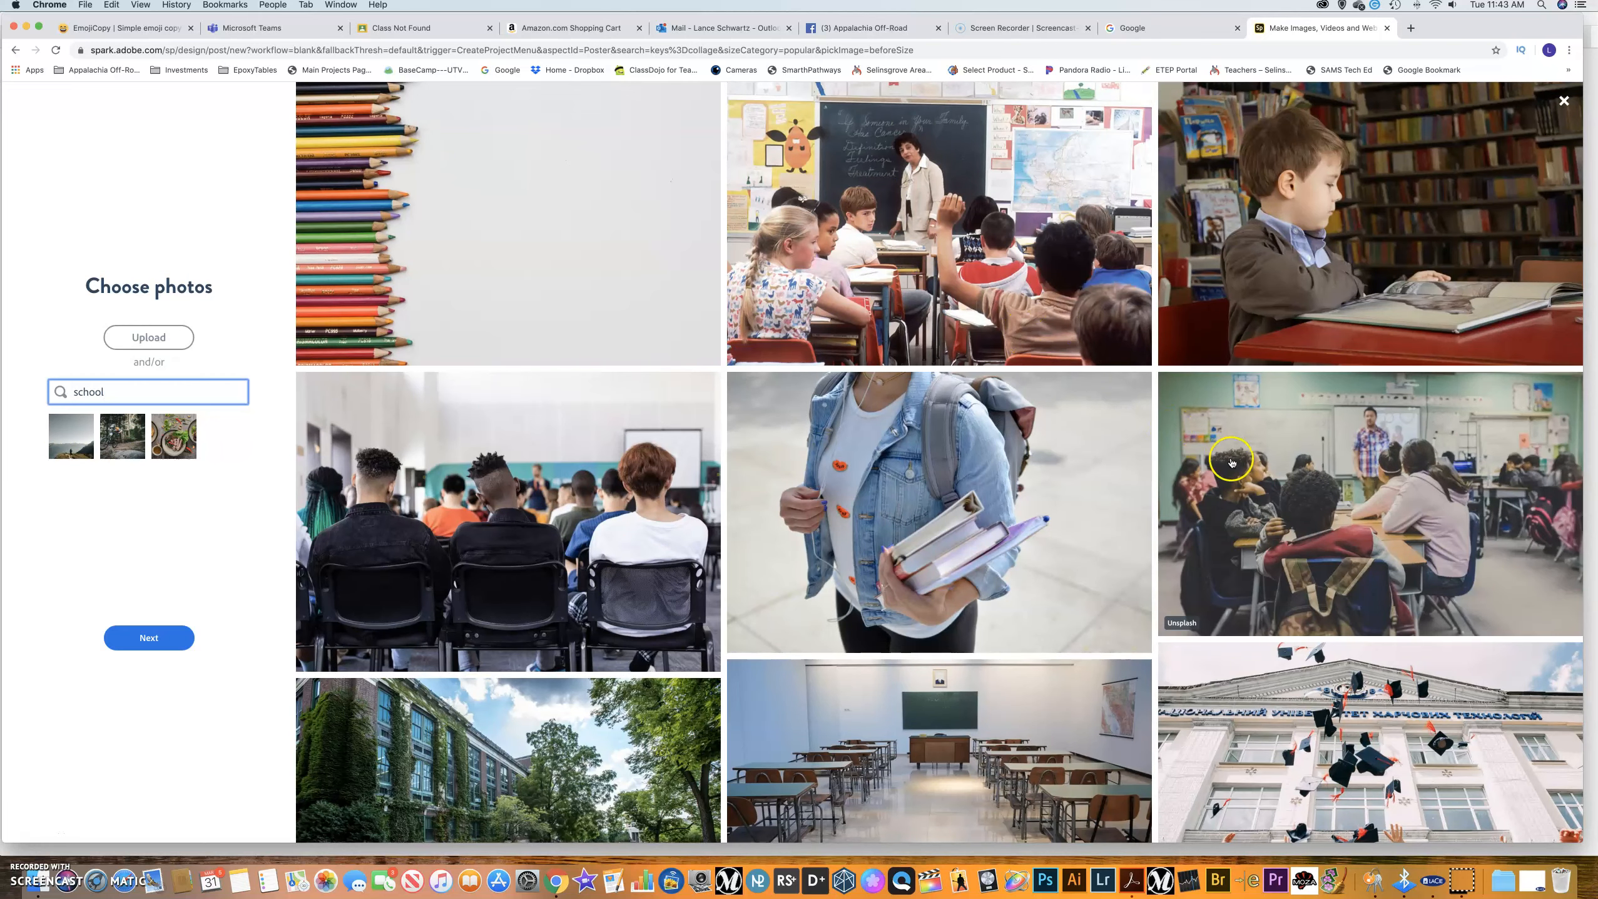
scroll(1377, 443, down, 2)
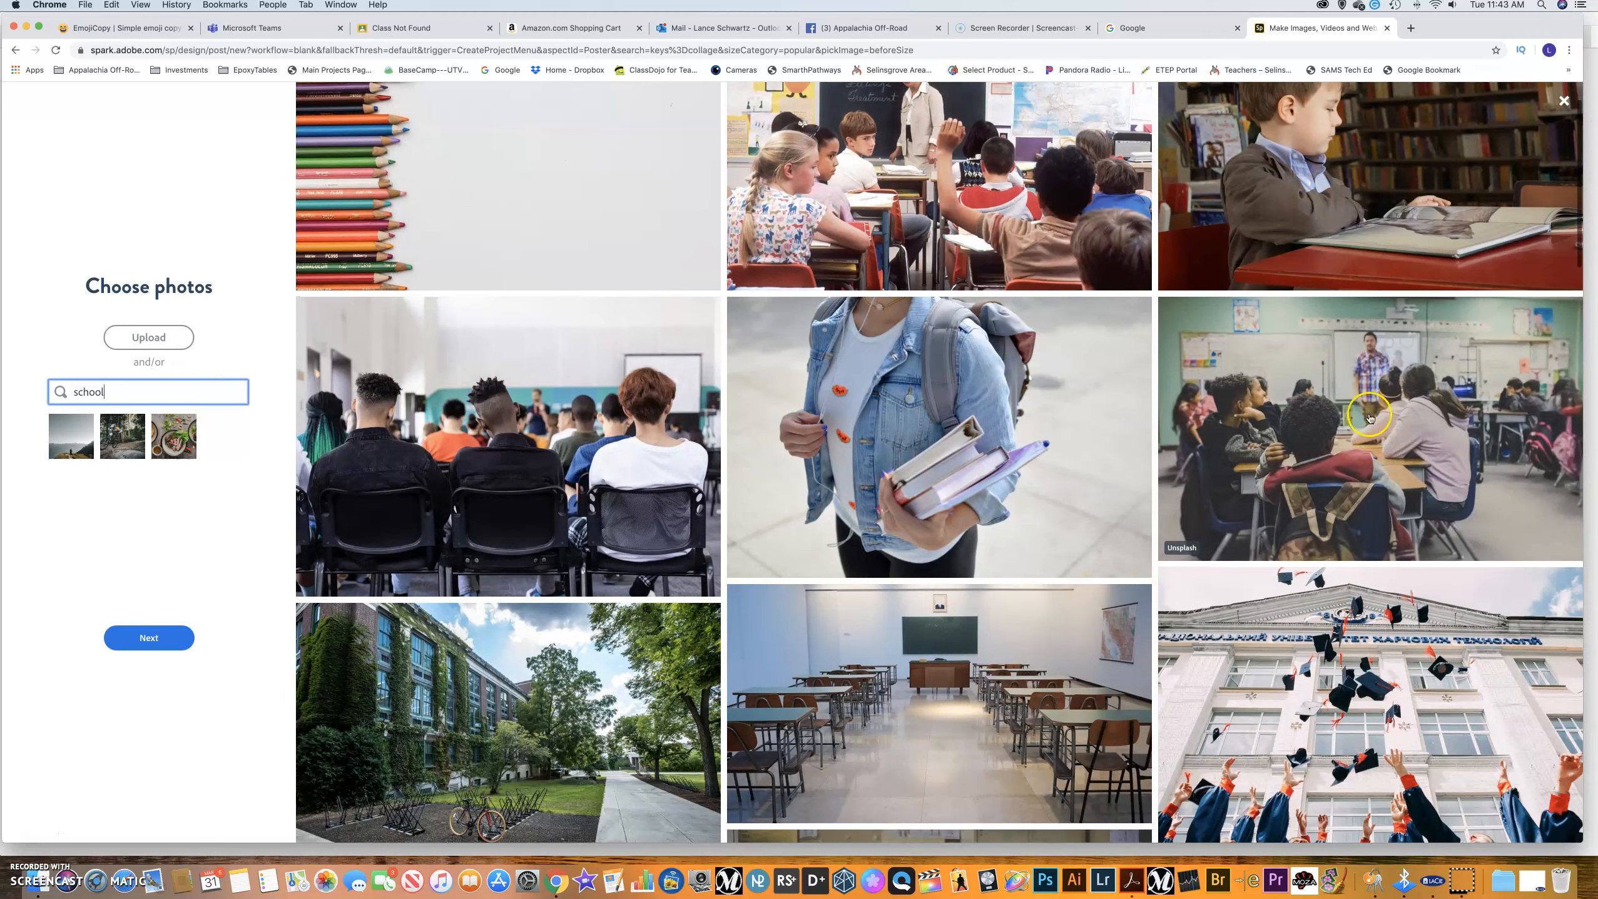
Add the classroom photo and change the search to 'atv'.
click(1374, 377)
click(48, 384)
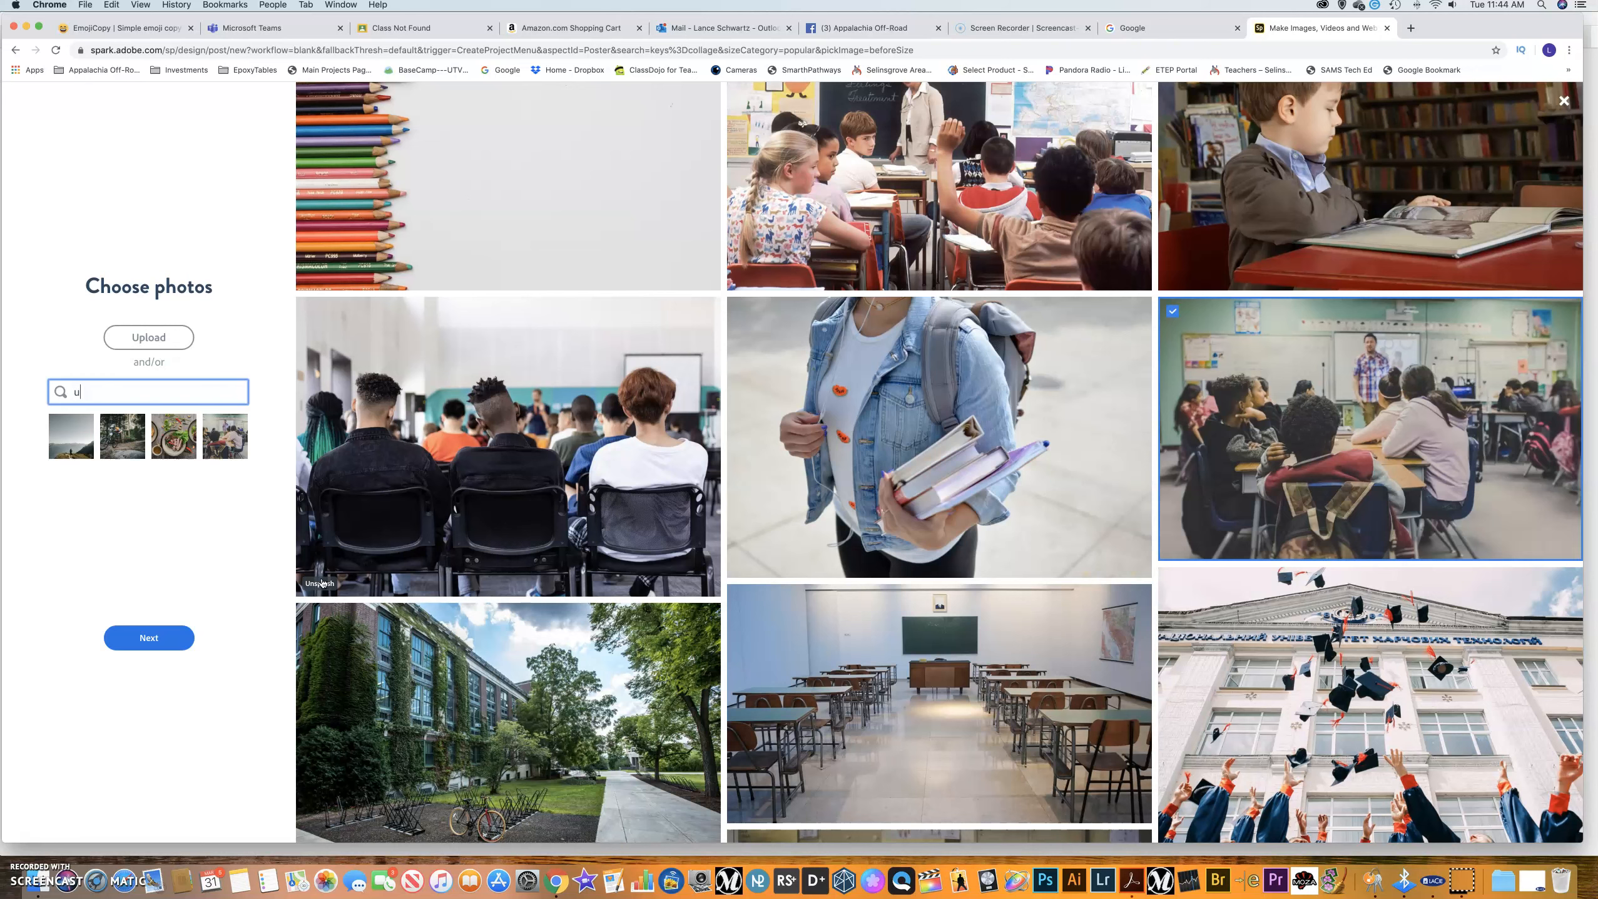
text(tv)
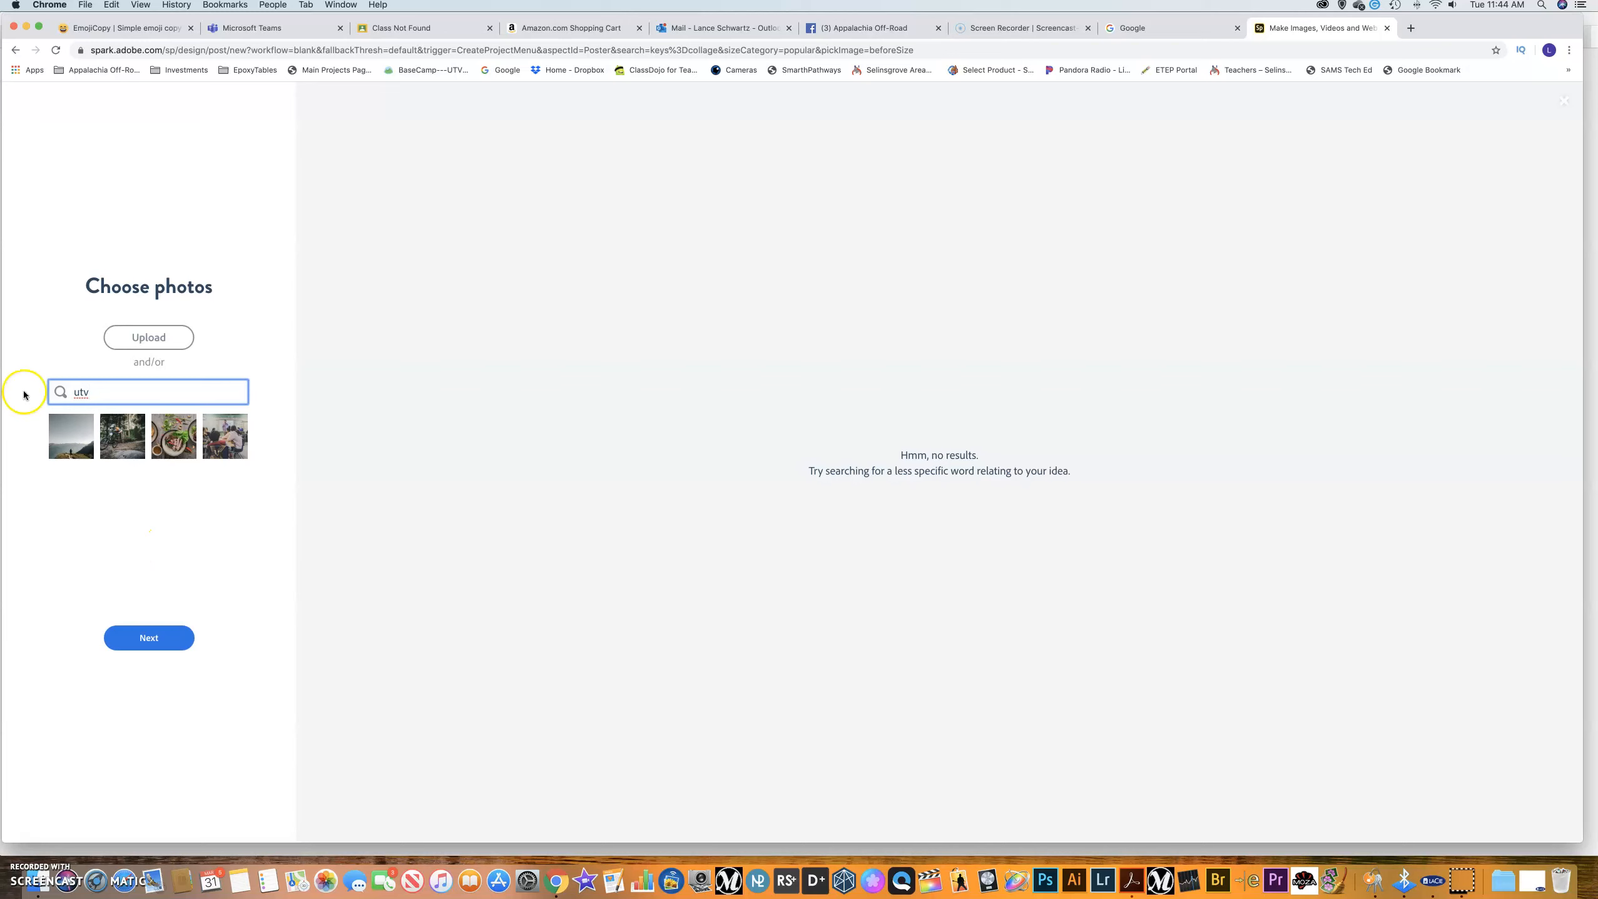
drag(105, 391, 61, 389)
text(atv)
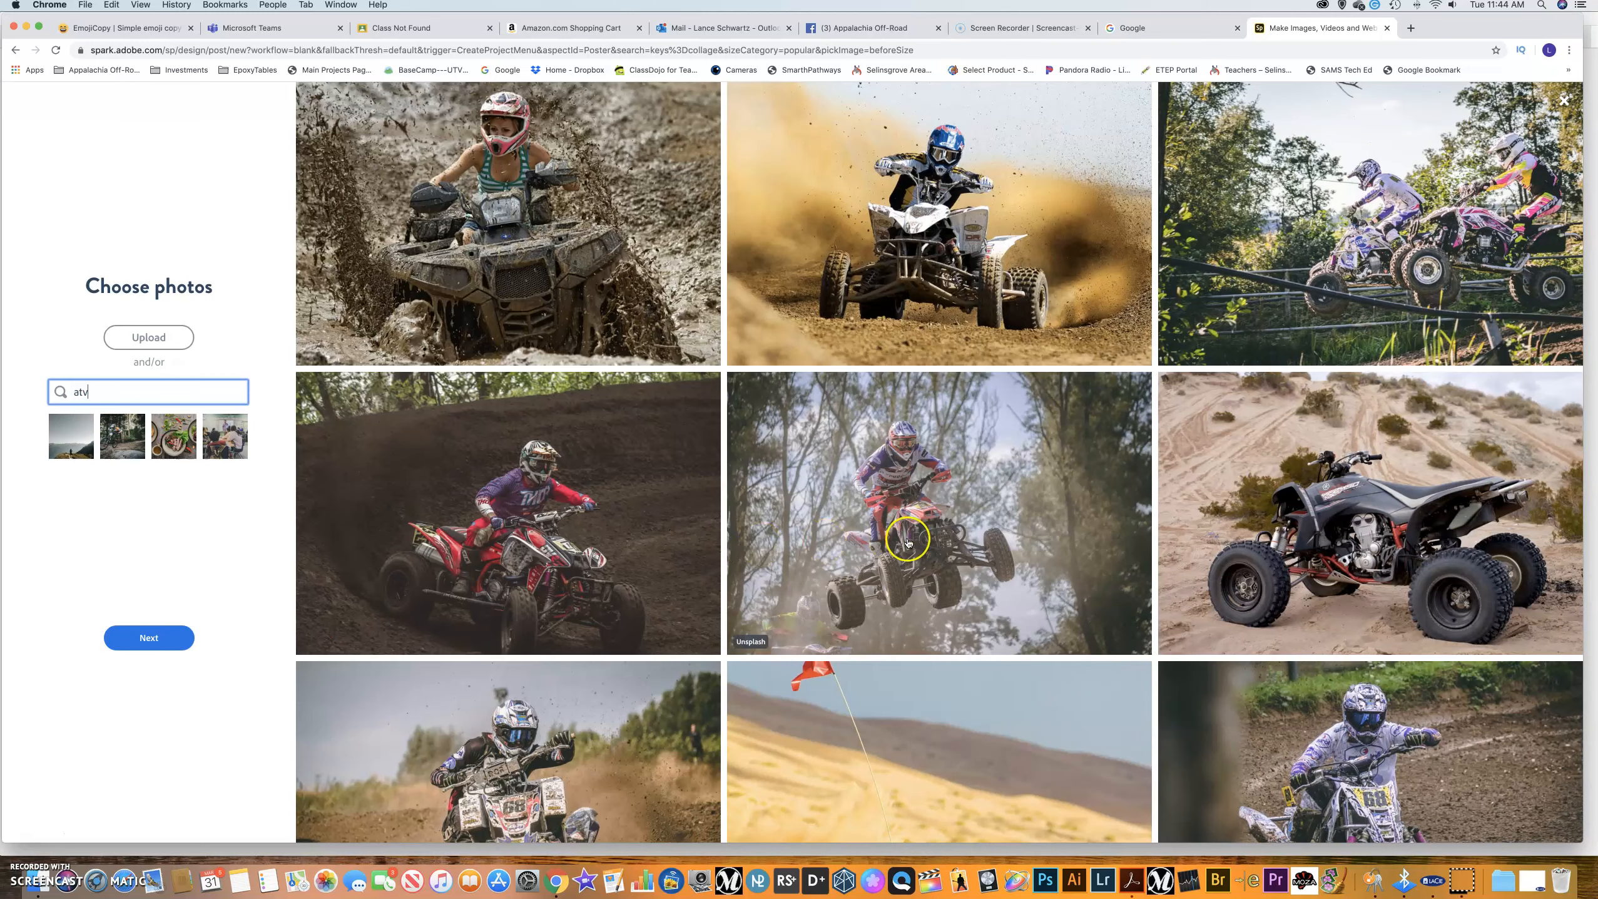
Add the #68 ATV photo from the results and bring up the upload file dialog.
scroll(906, 541, down, 10)
scroll(906, 542, down, 5)
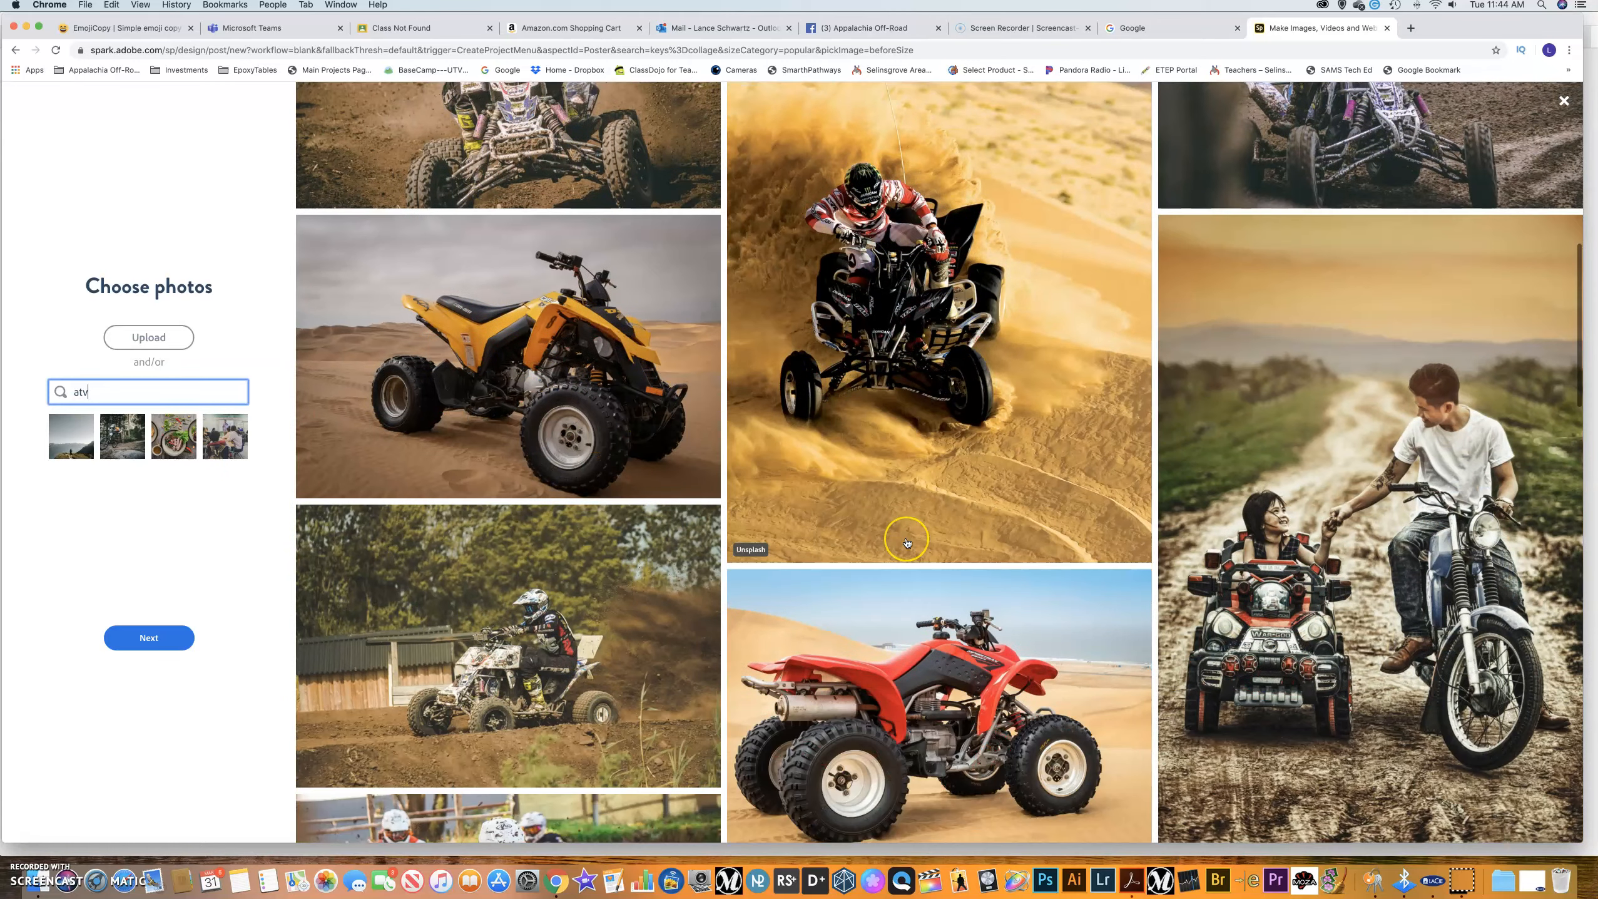
scroll(907, 542, down, 5)
scroll(906, 543, down, 5)
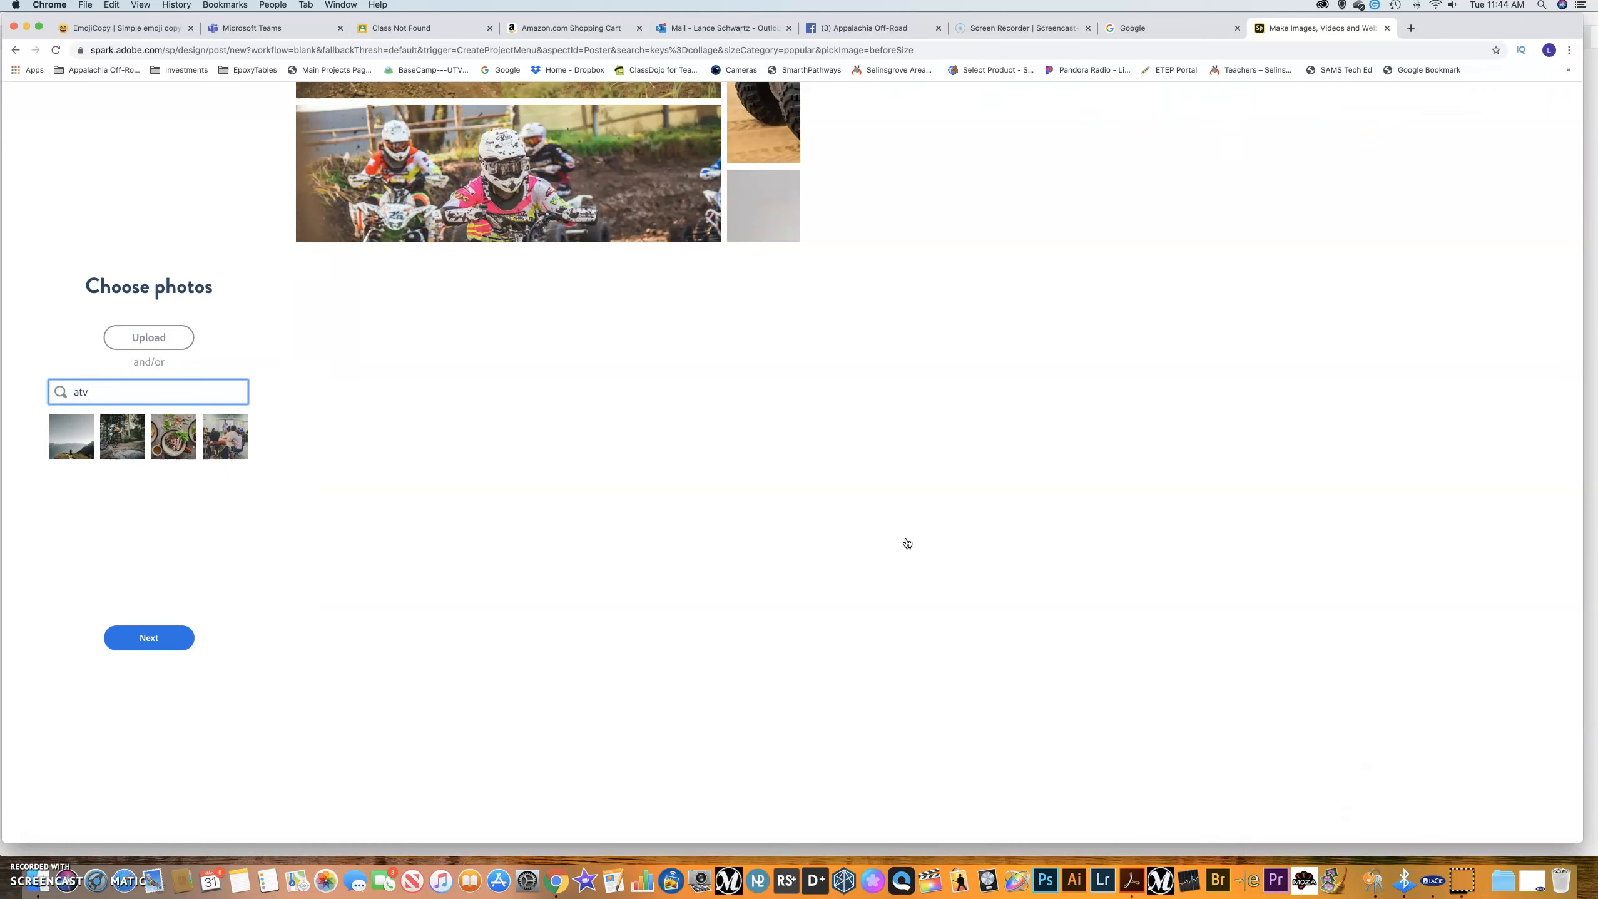
scroll(698, 479, down, 10)
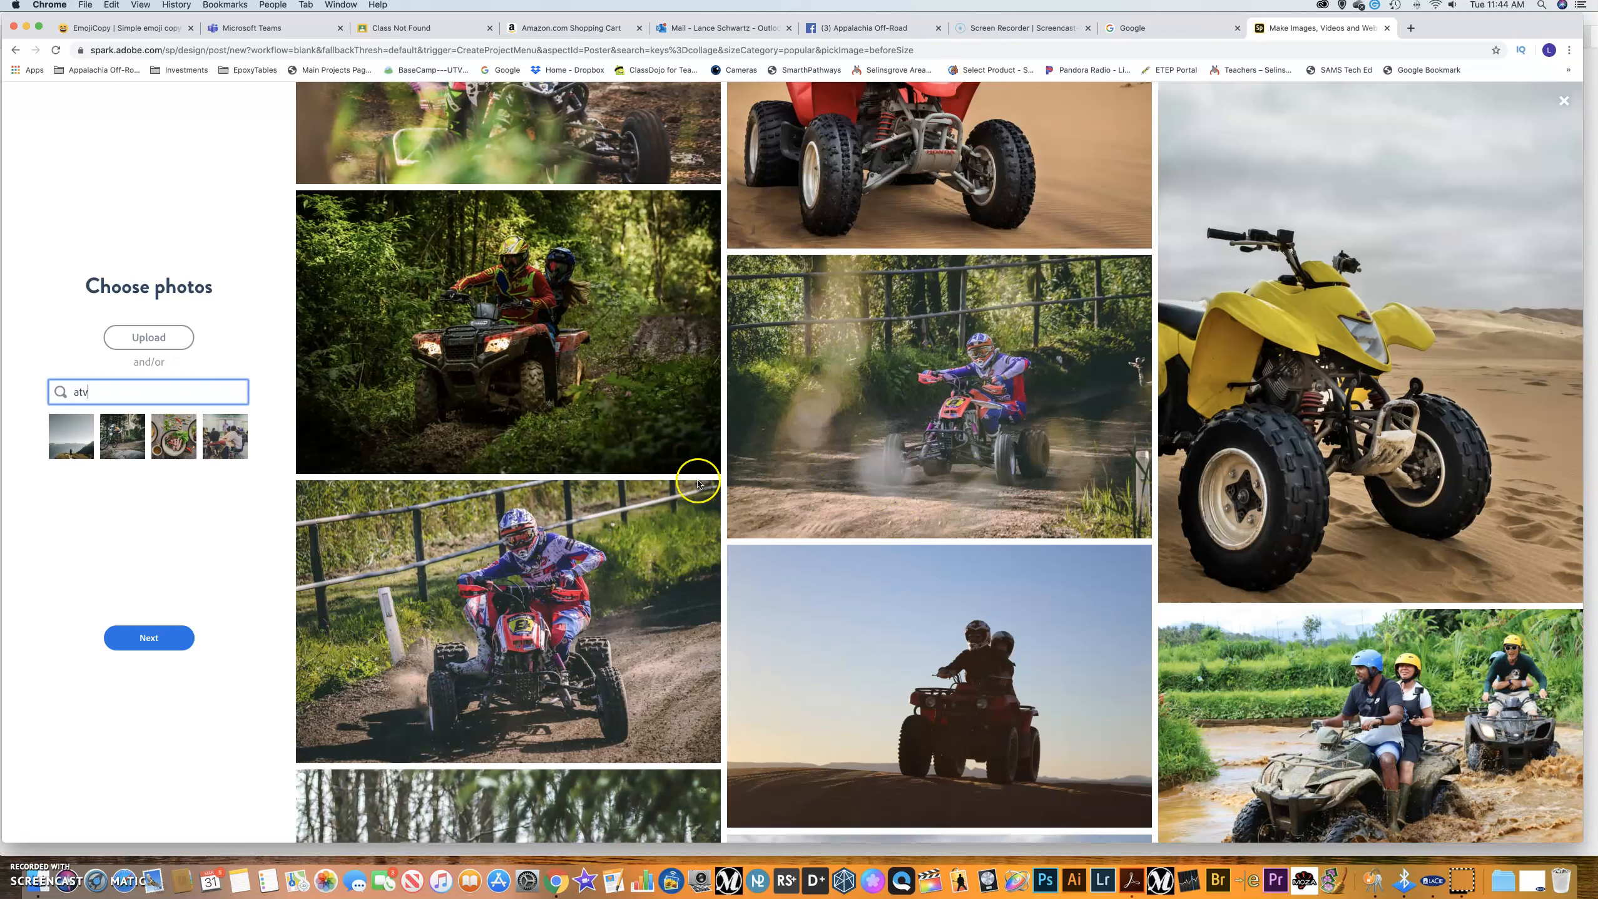
scroll(698, 484, down, 5)
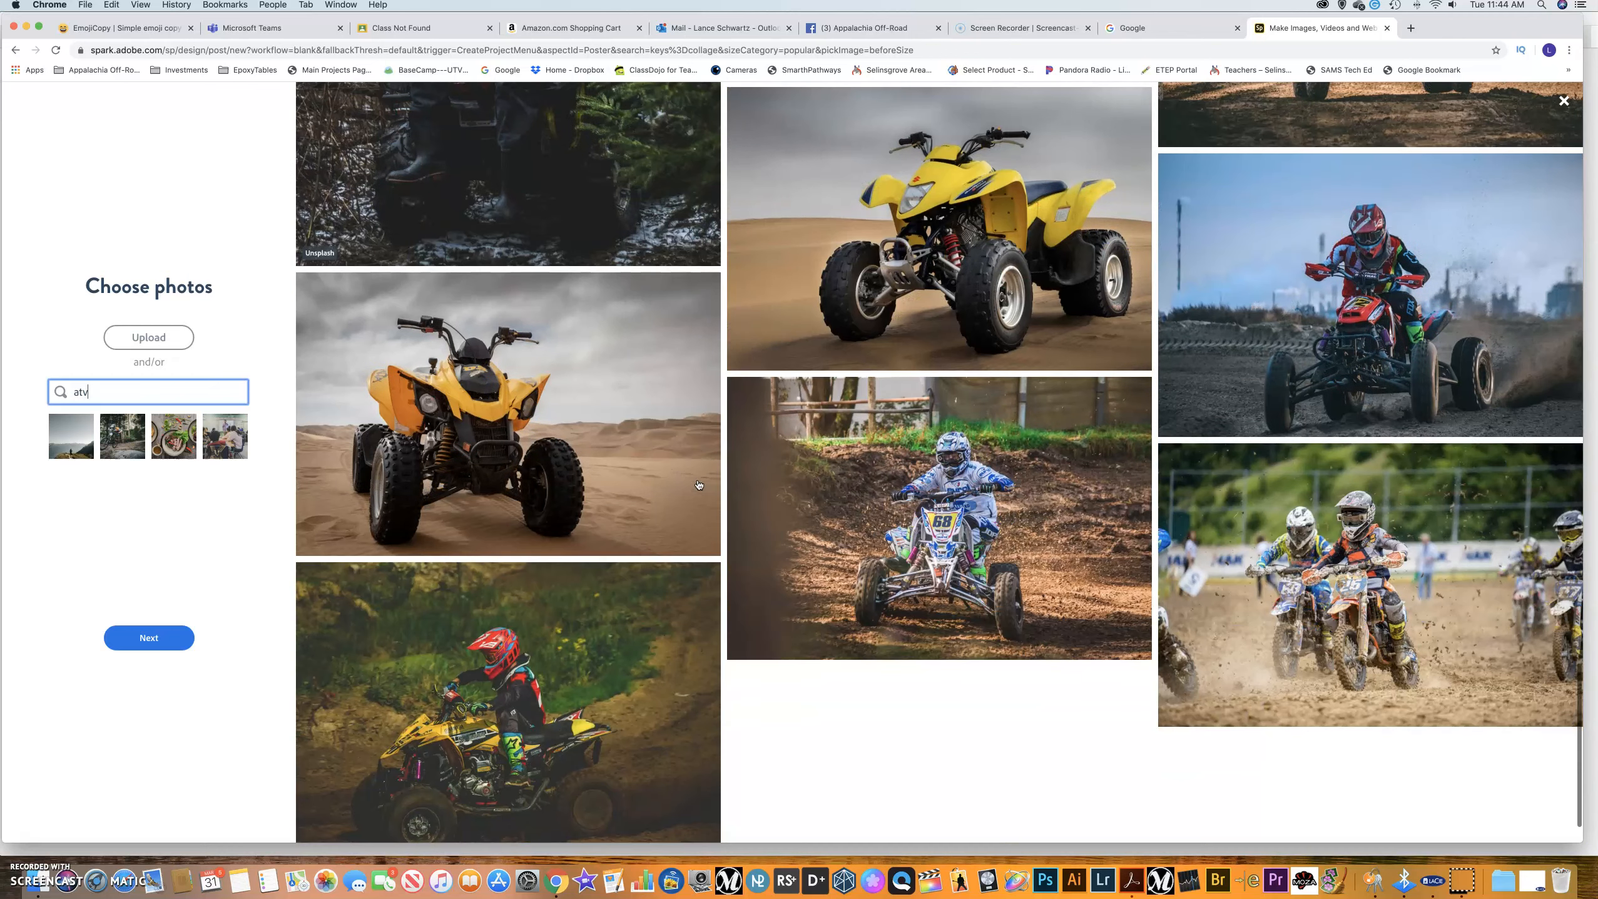
click(955, 514)
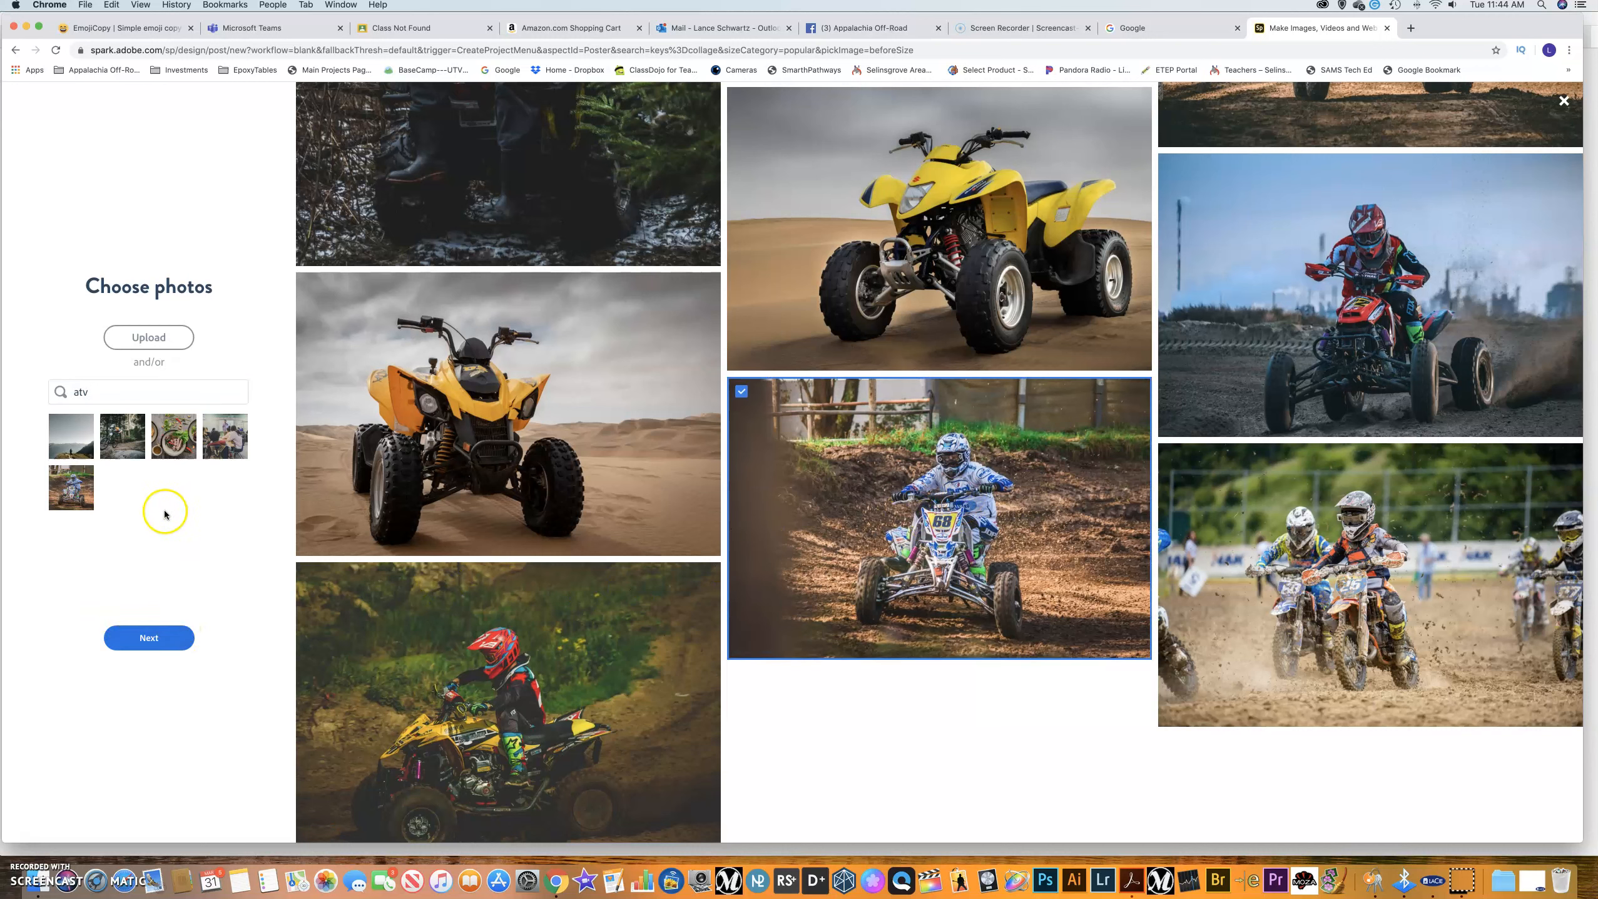
click(148, 340)
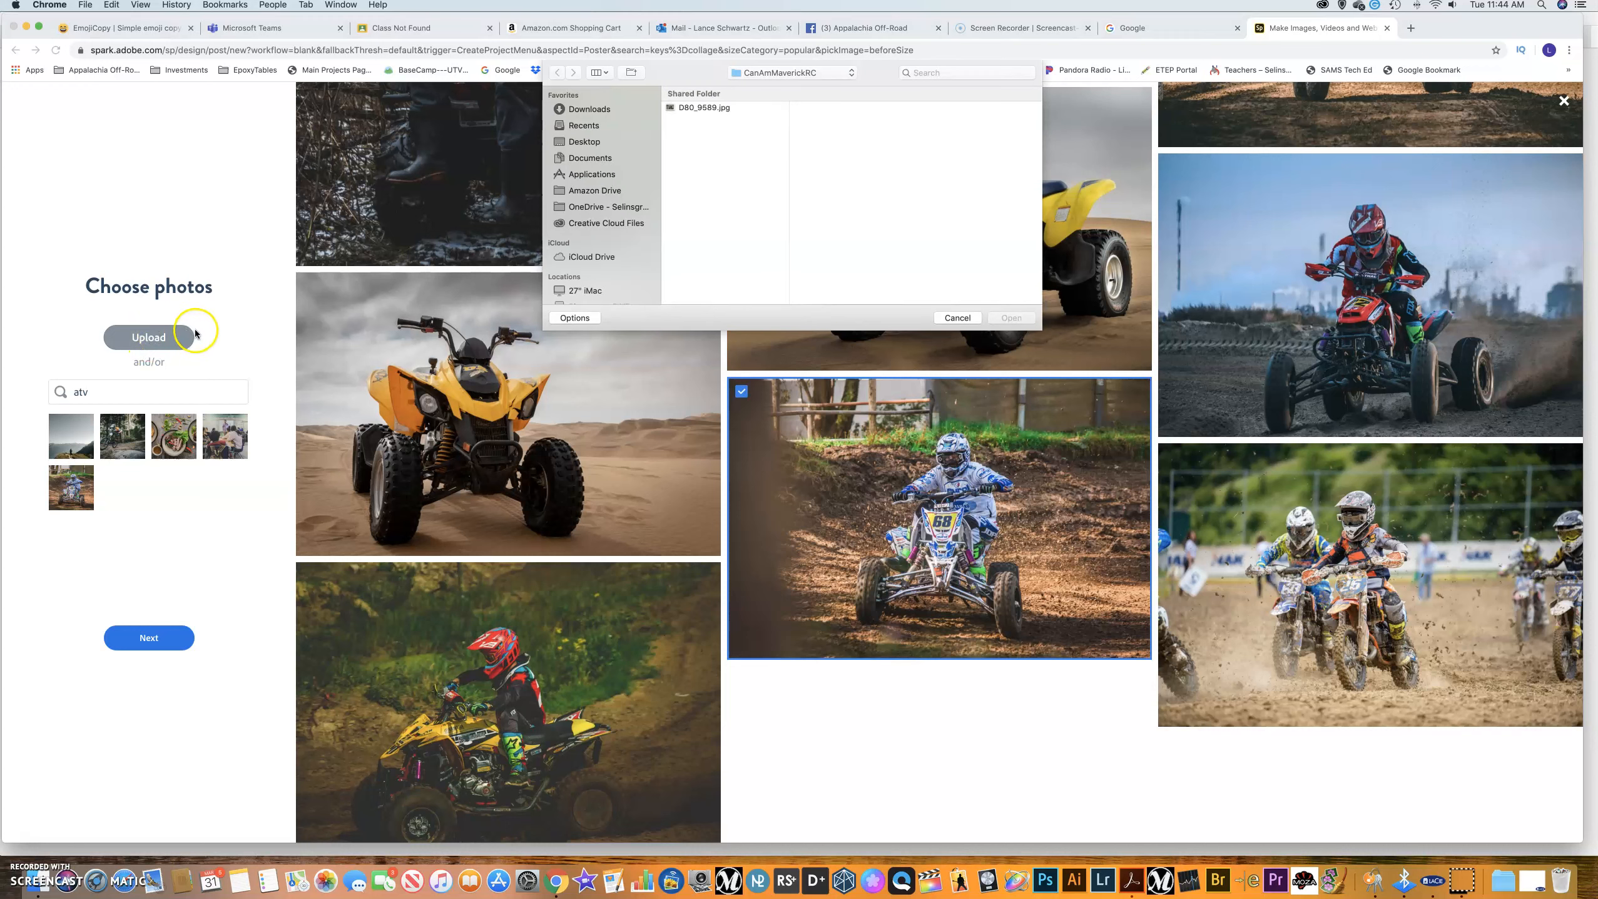
Upload D80_9589.jpg into the chosen collage photos.
click(699, 109)
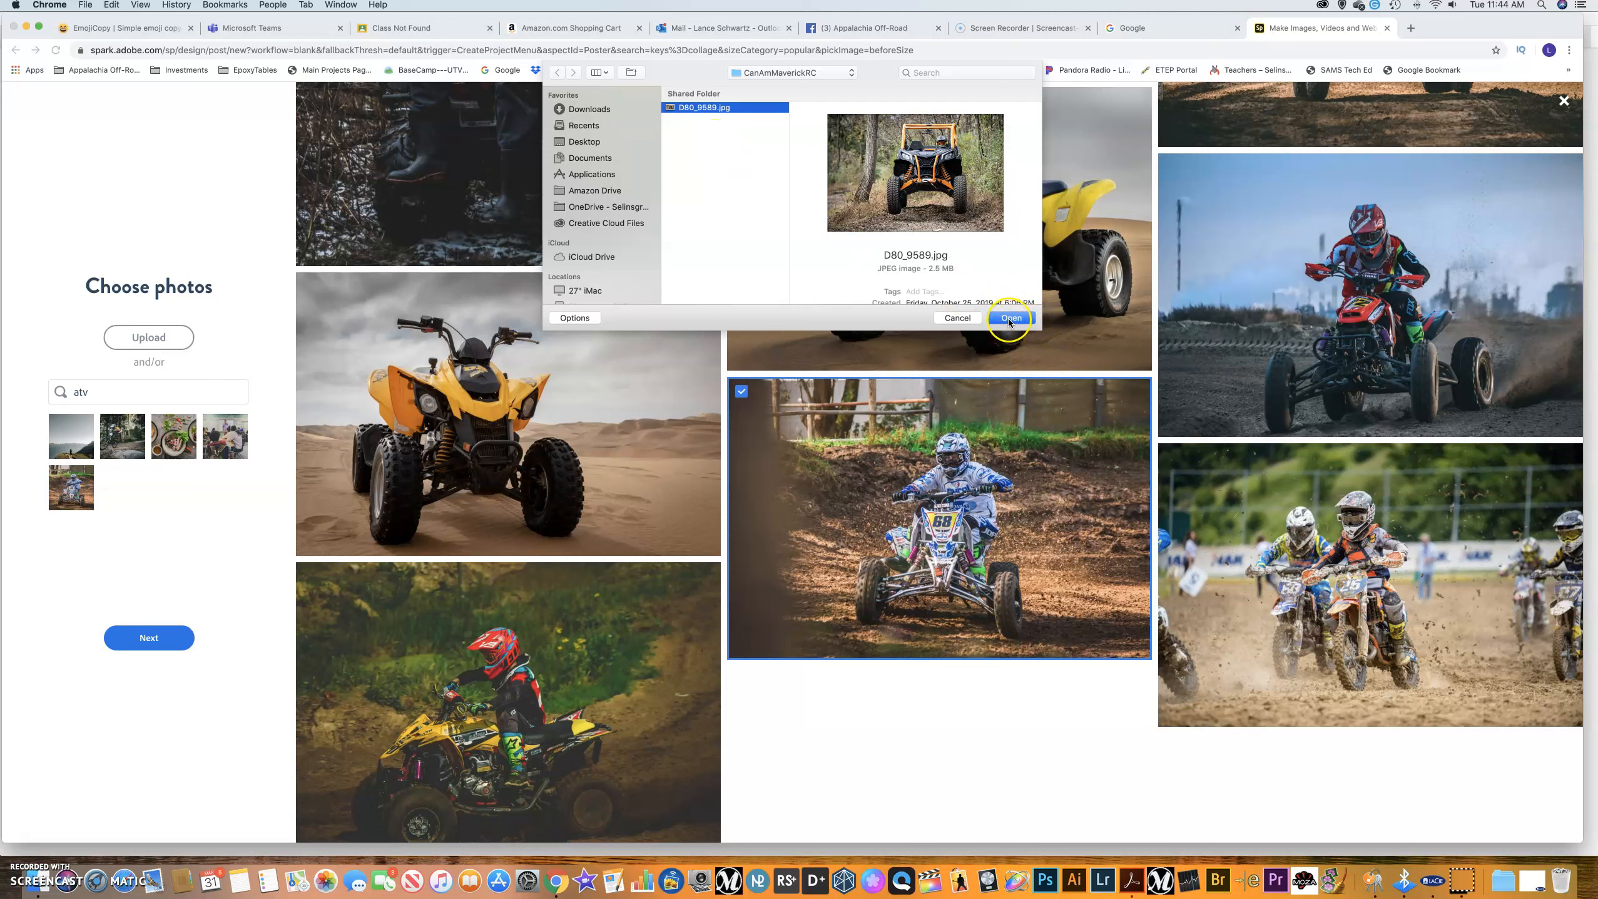
click(1010, 318)
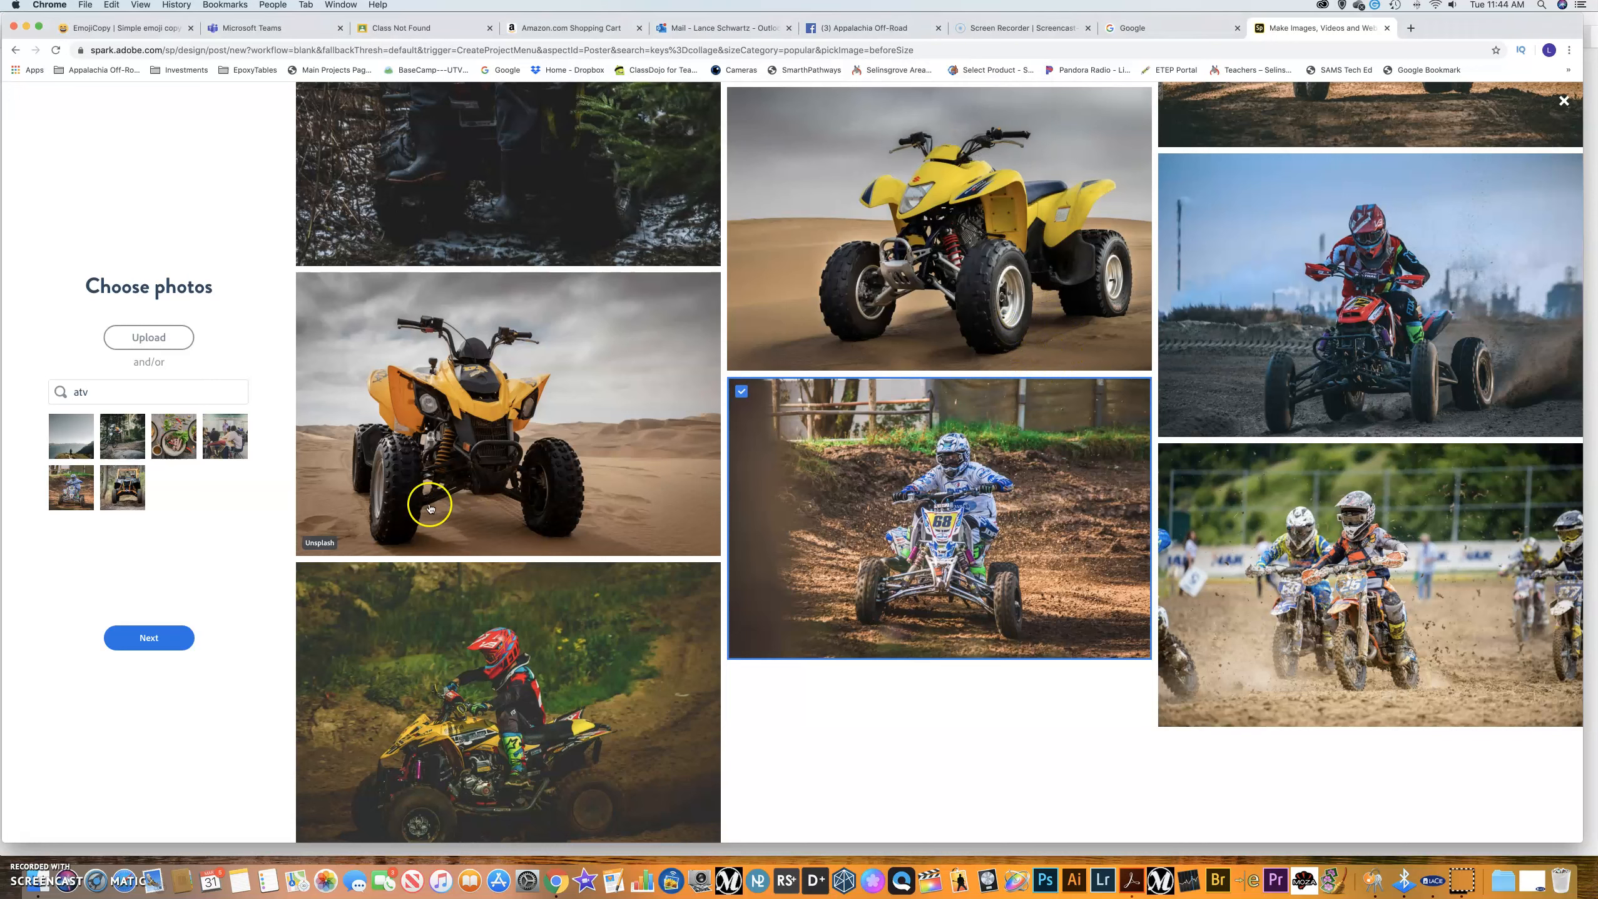
click(152, 344)
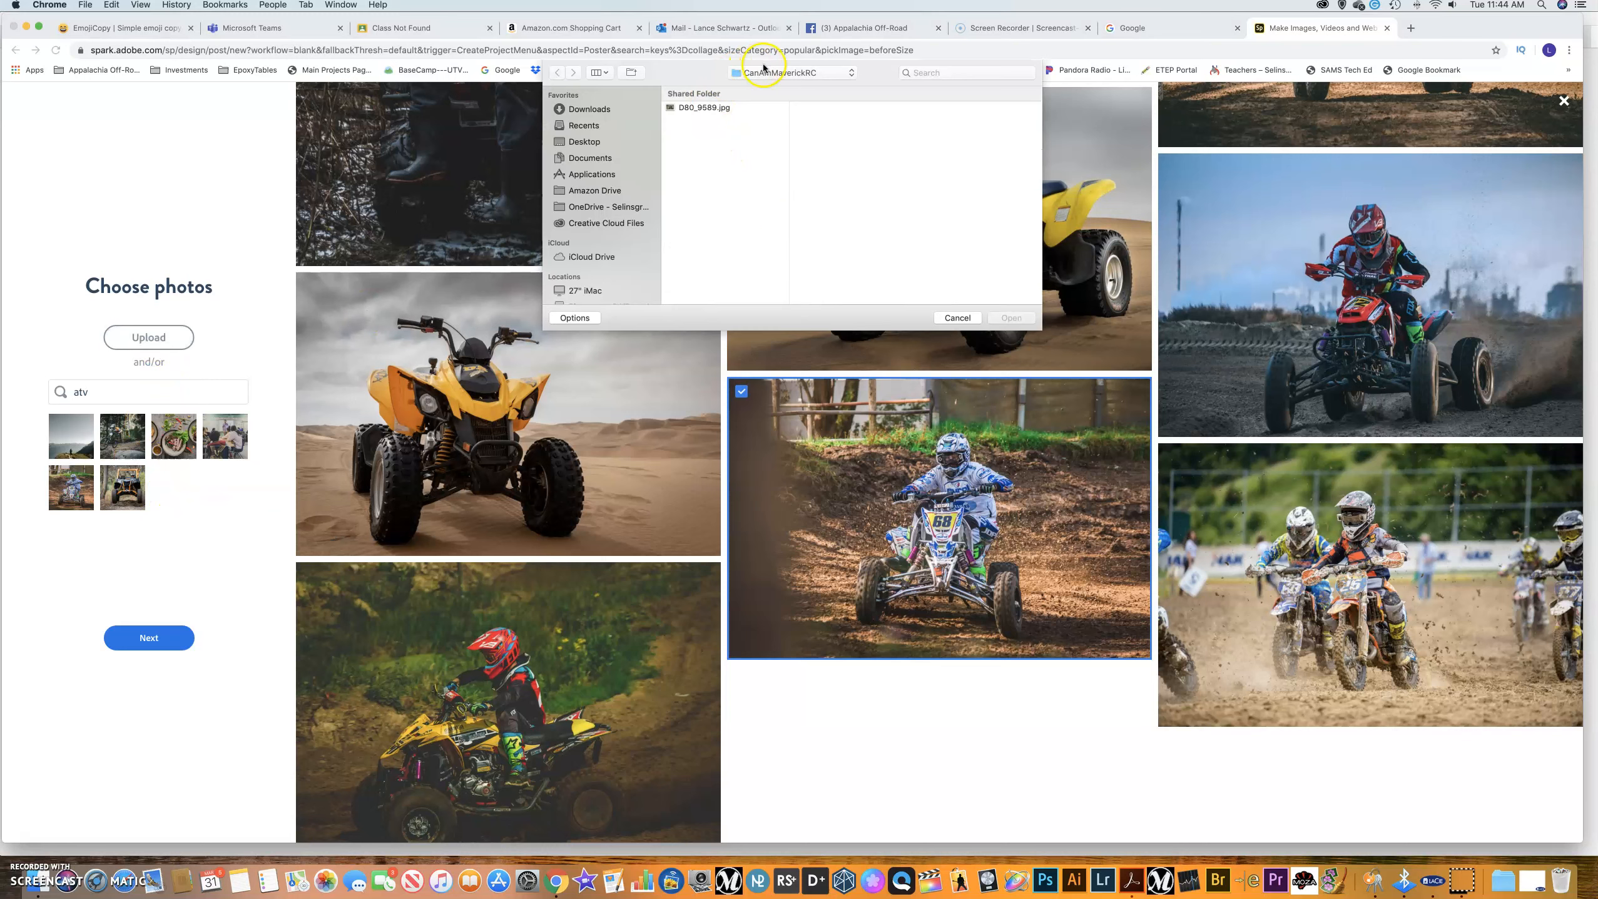
Upload AJC2.jpg from the Desktop's 4RunnerBumper folder.
click(771, 72)
click(767, 85)
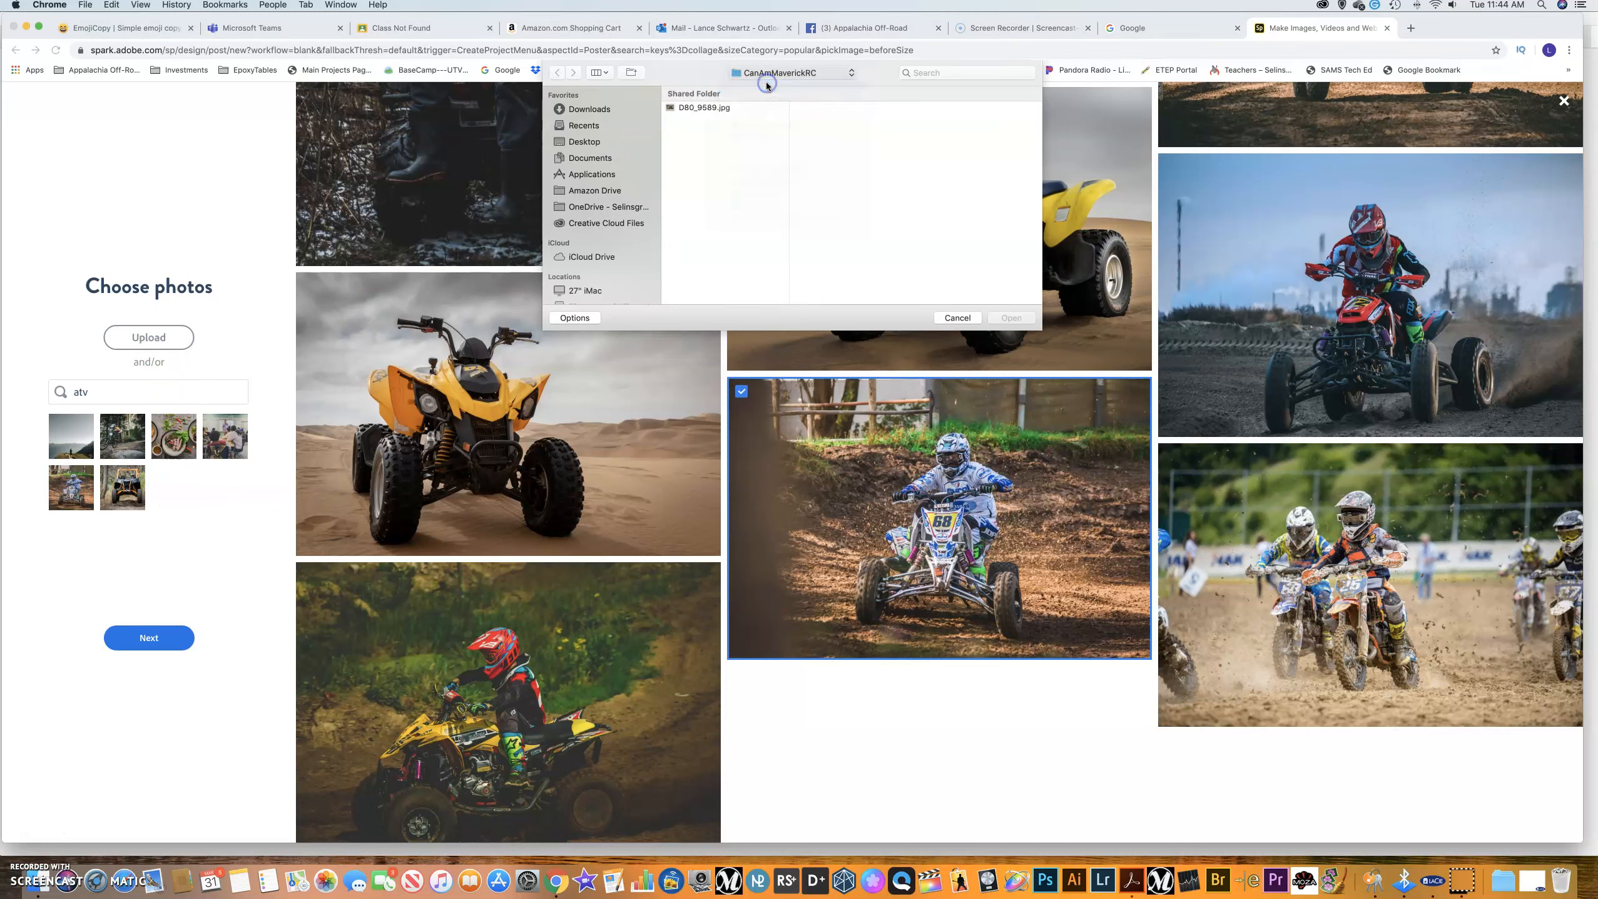
scroll(730, 202, down, 3)
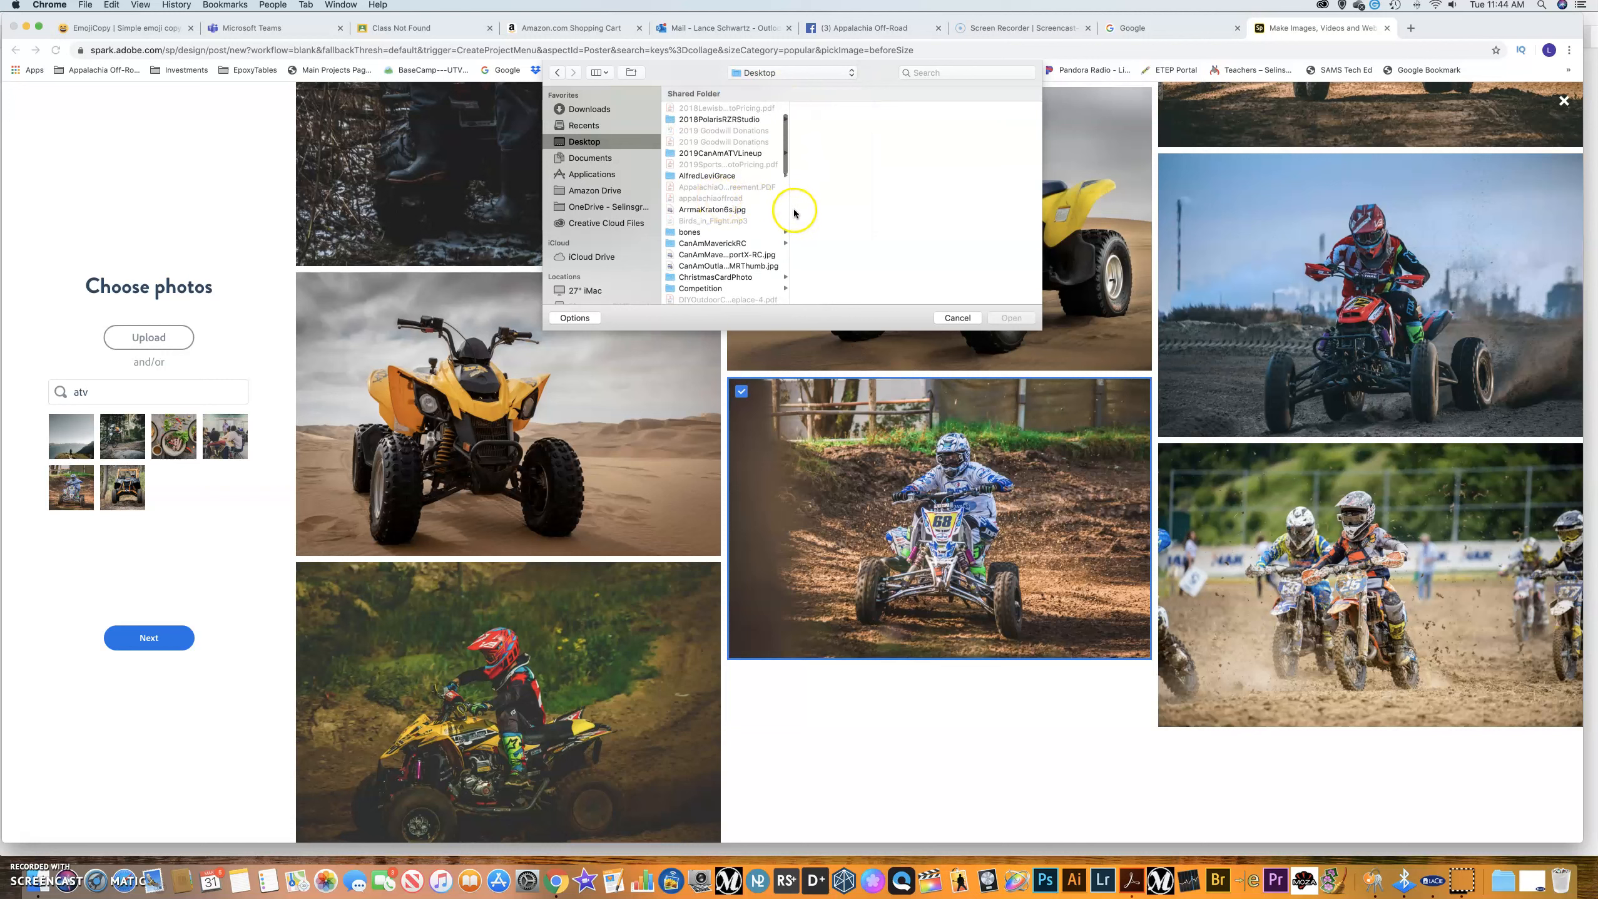
scroll(779, 214, down, 10)
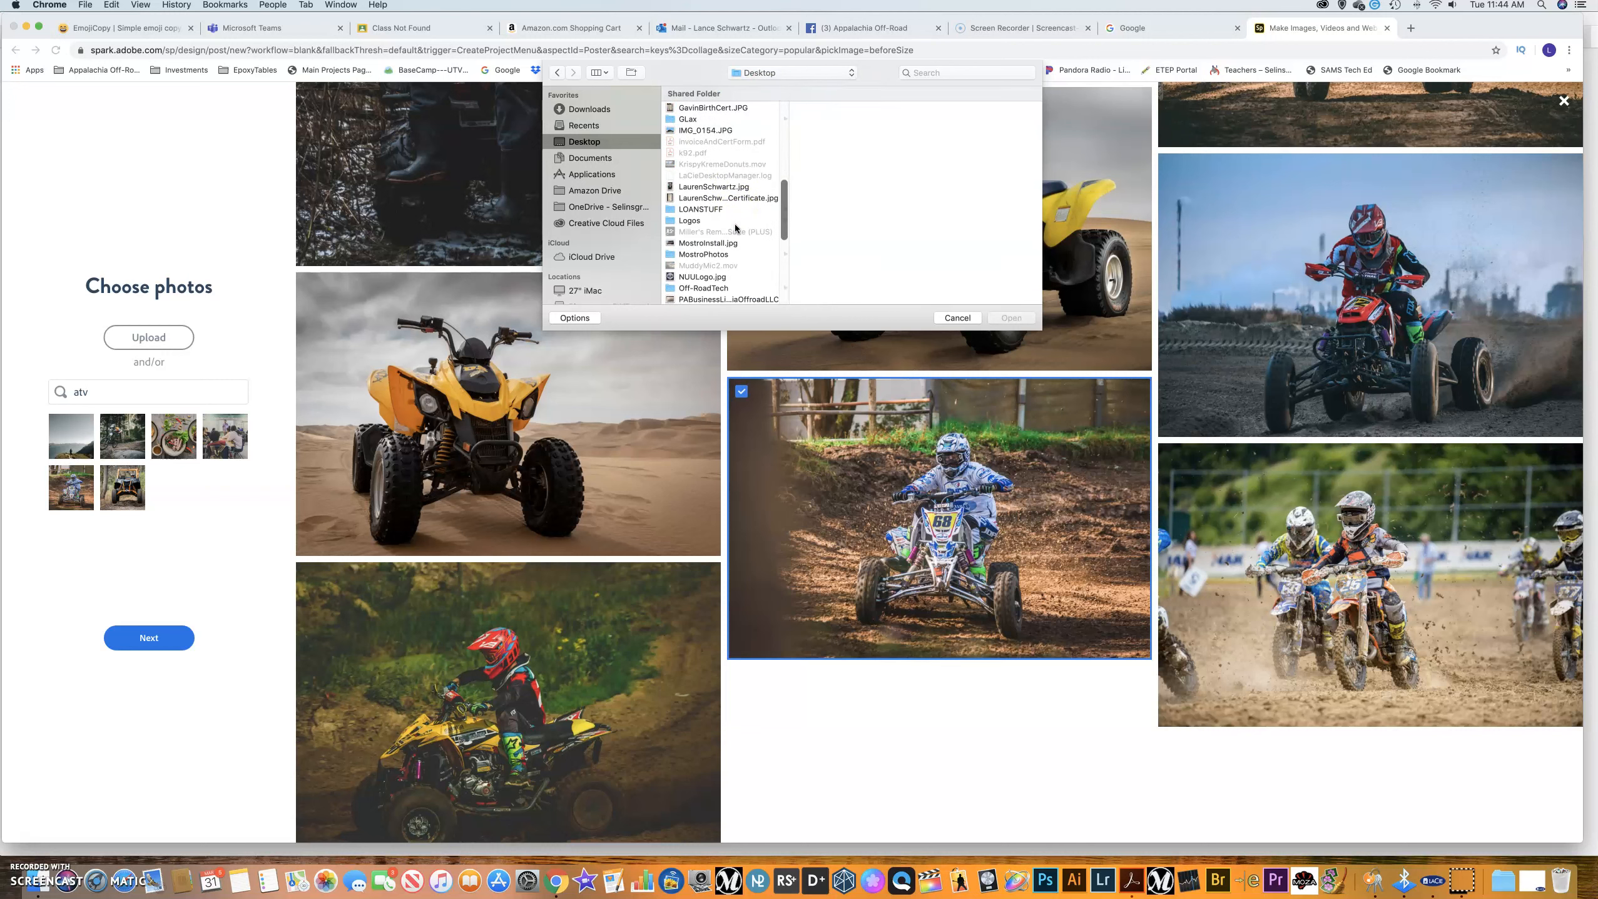
scroll(724, 233, down, 5)
scroll(719, 235, down, 1)
scroll(720, 232, up, 20)
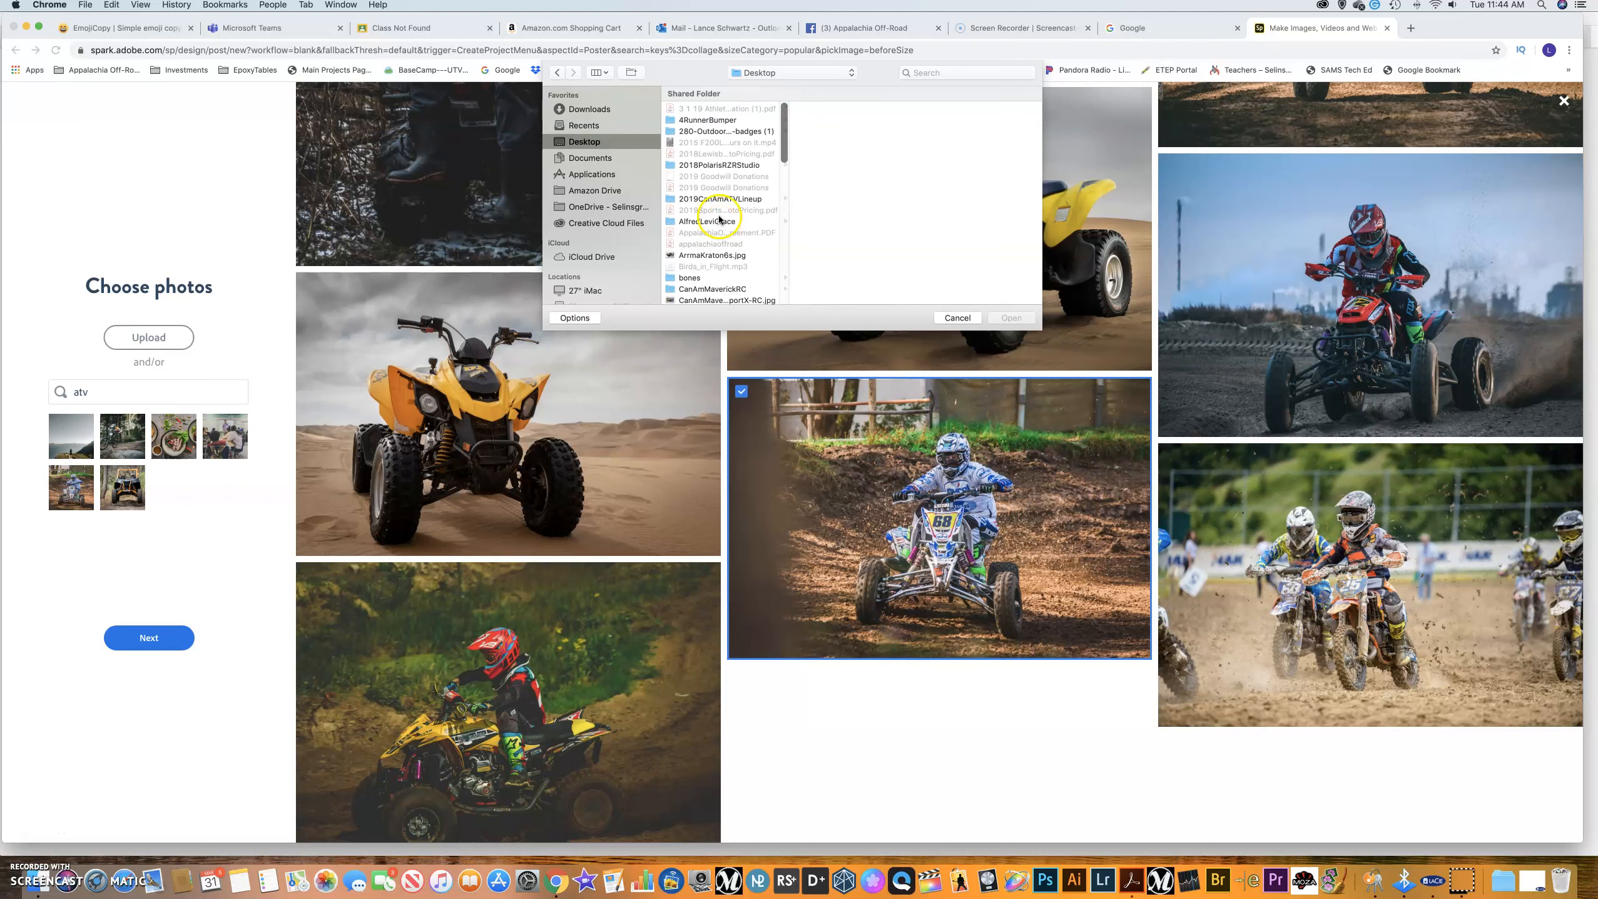
click(717, 120)
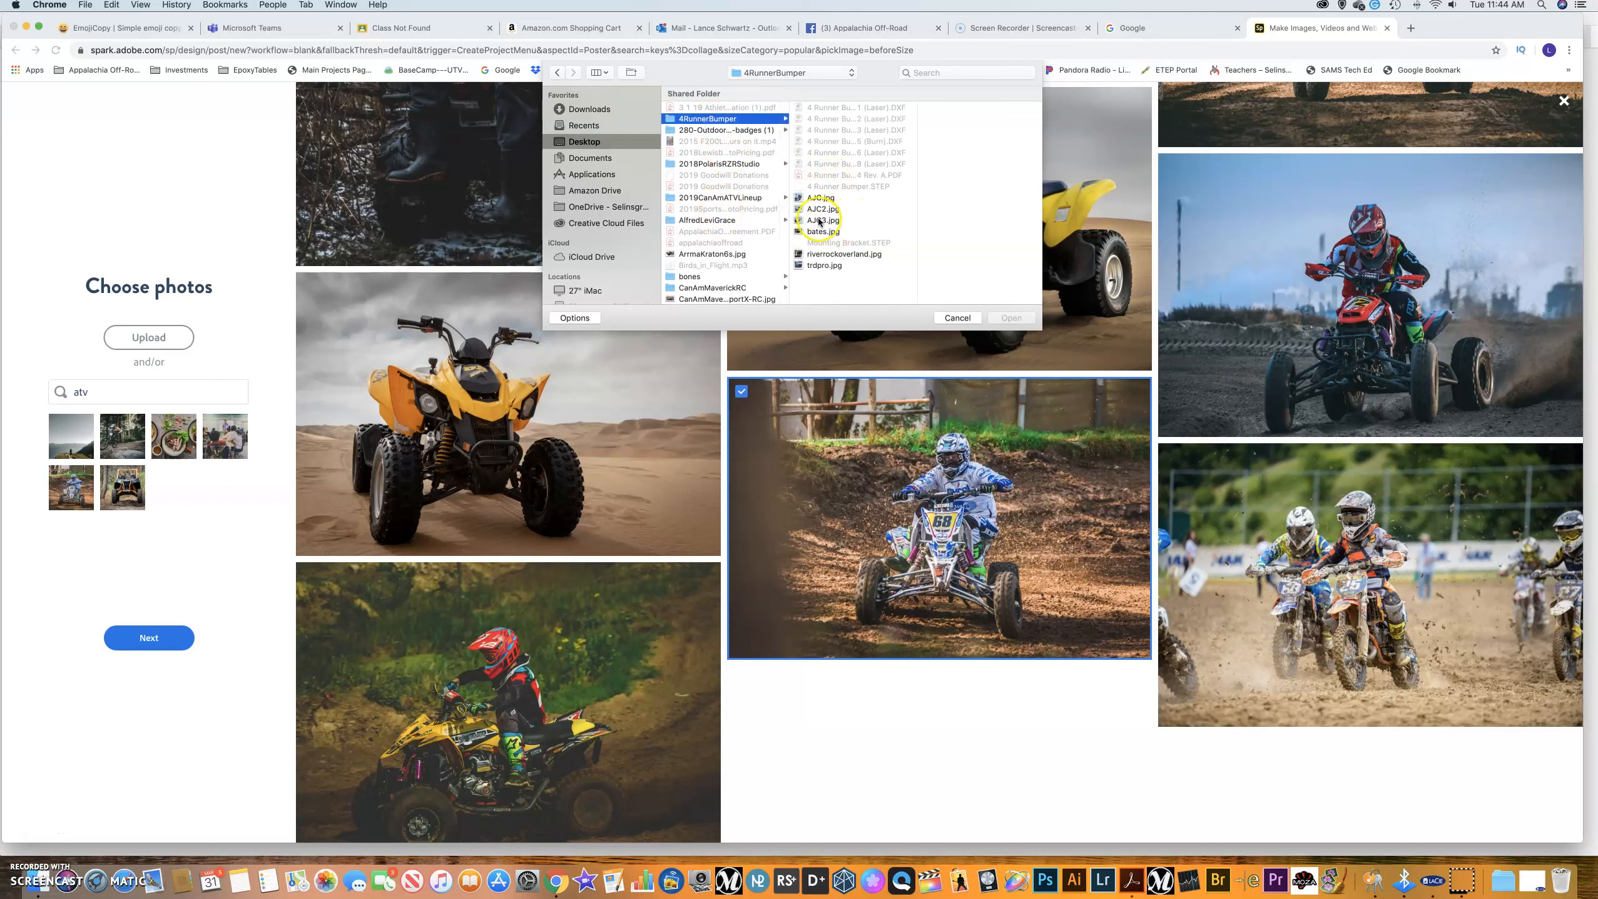
click(817, 197)
click(799, 209)
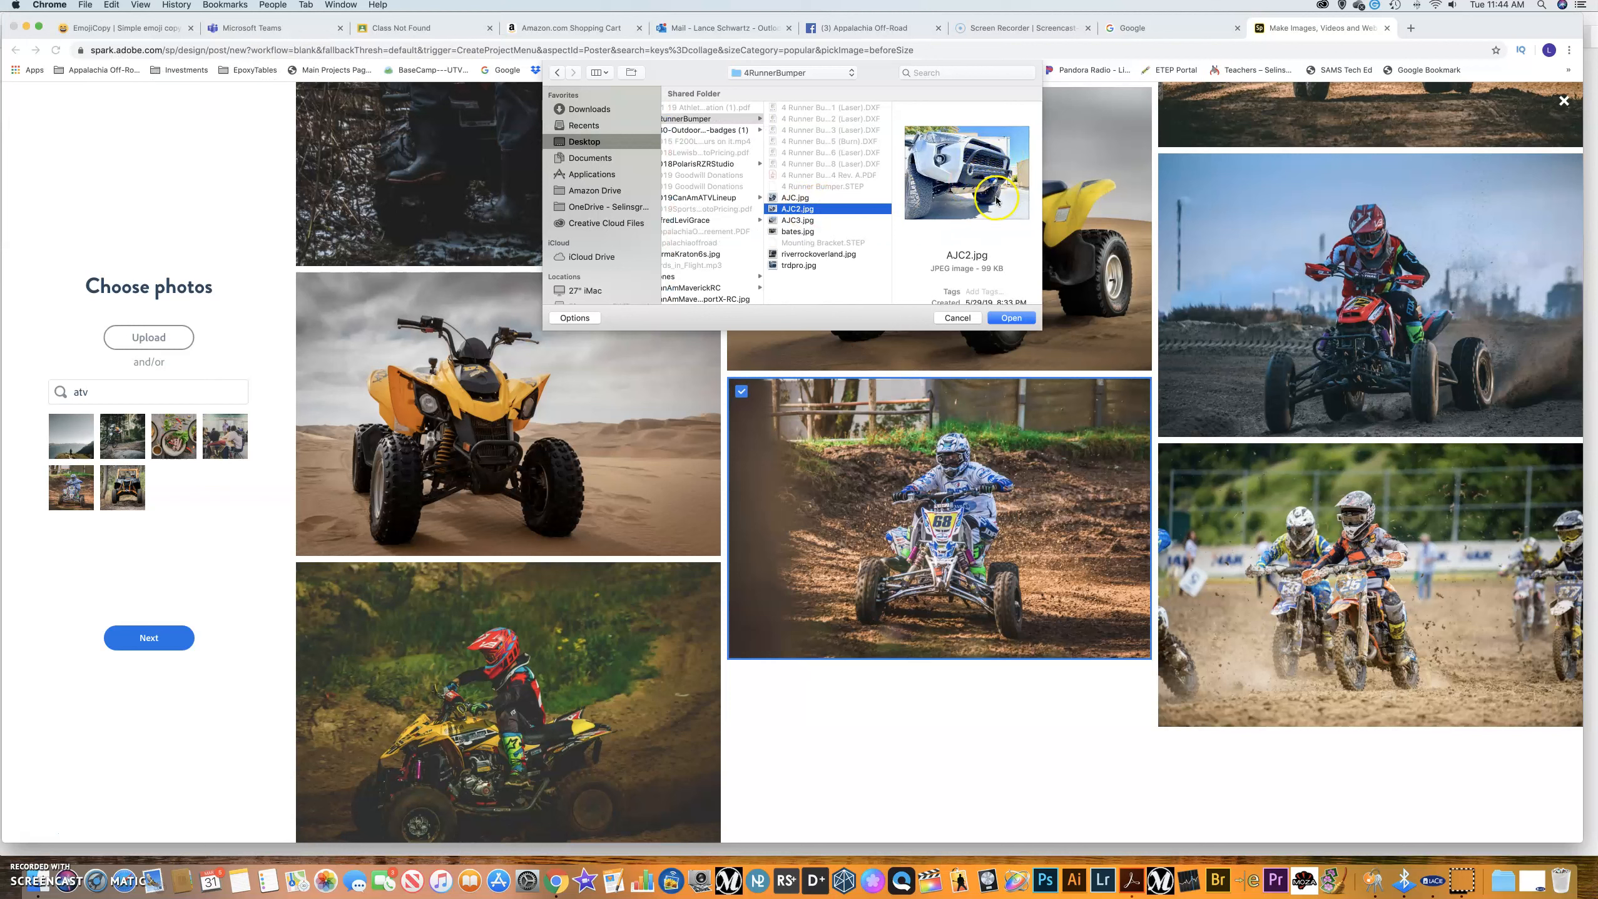
click(1008, 319)
click(1015, 319)
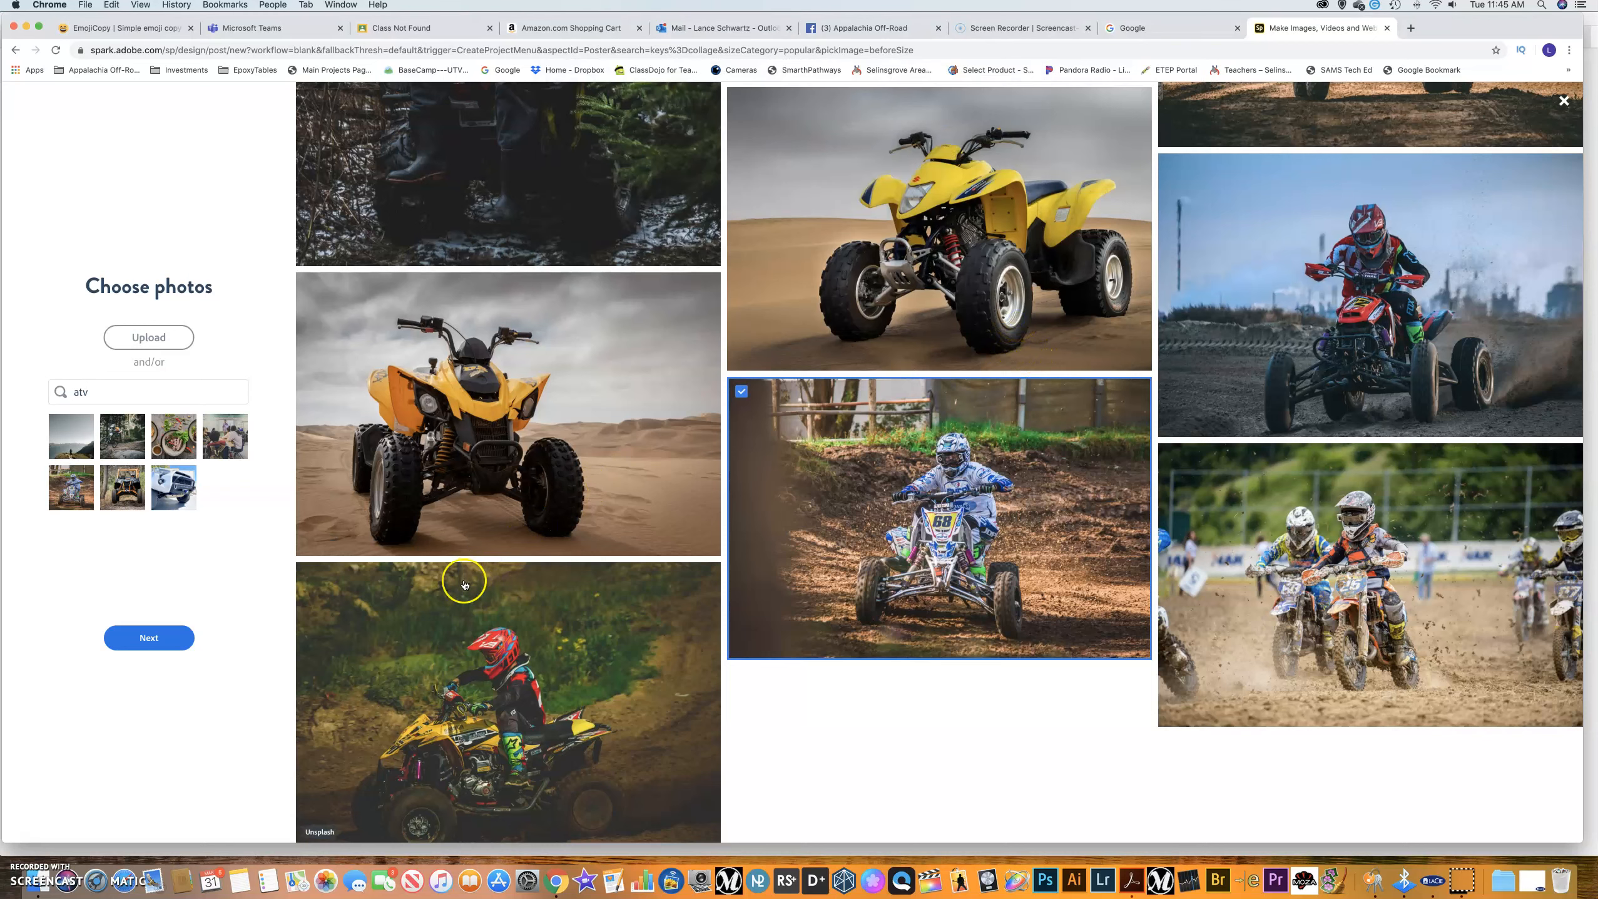
Continue past photo selection and pick the Poster (11 x 17 in) size.
click(144, 639)
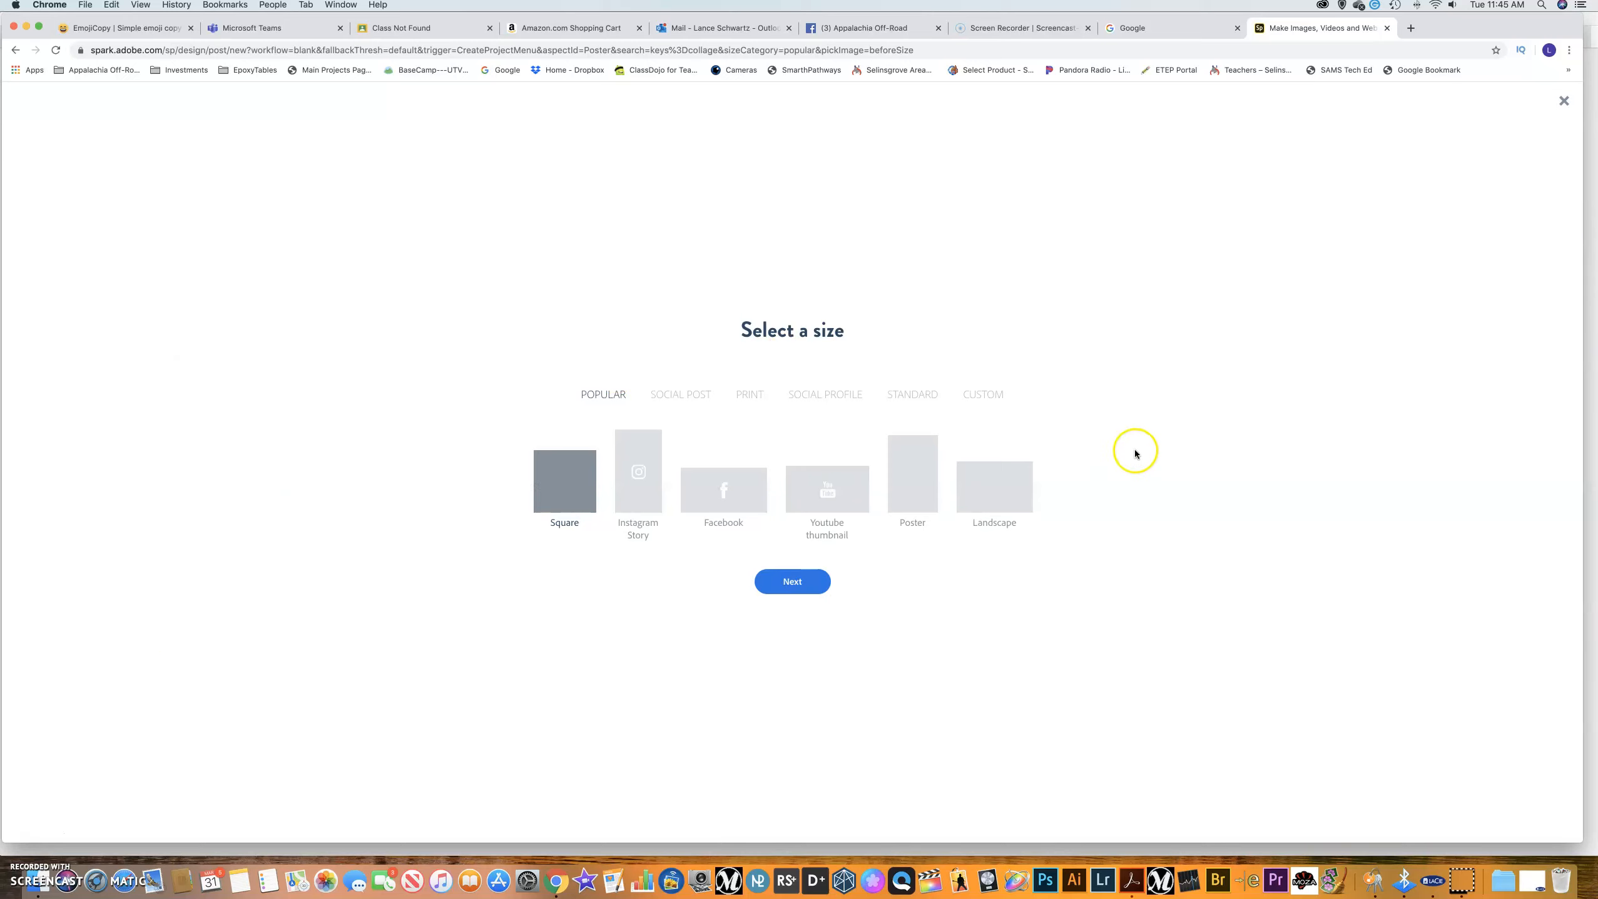
click(912, 457)
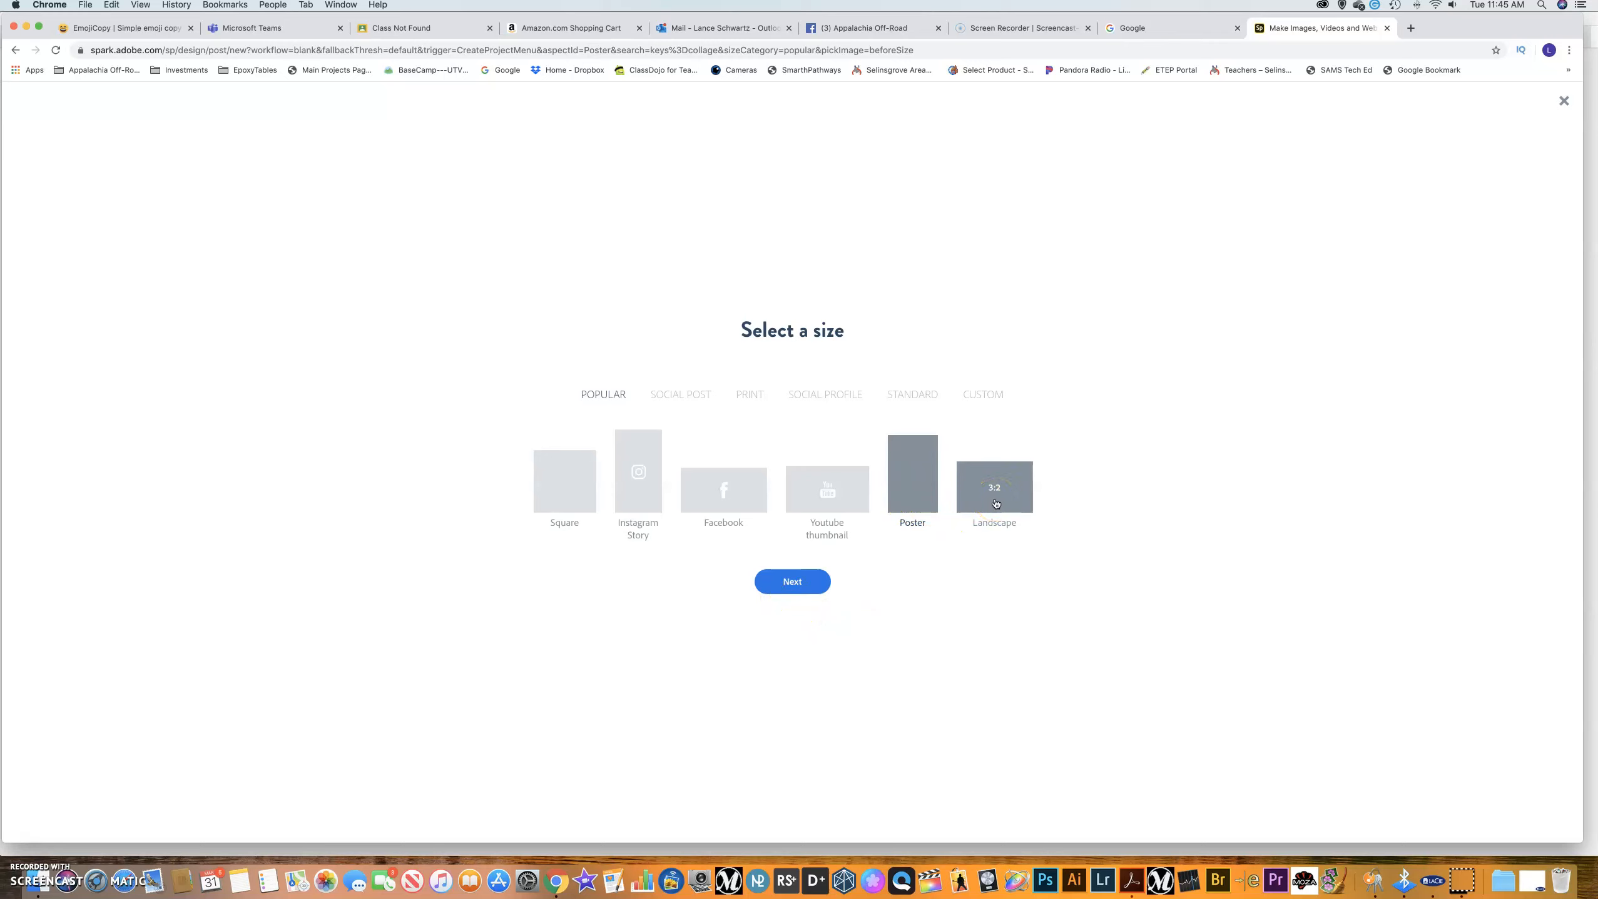
click(836, 545)
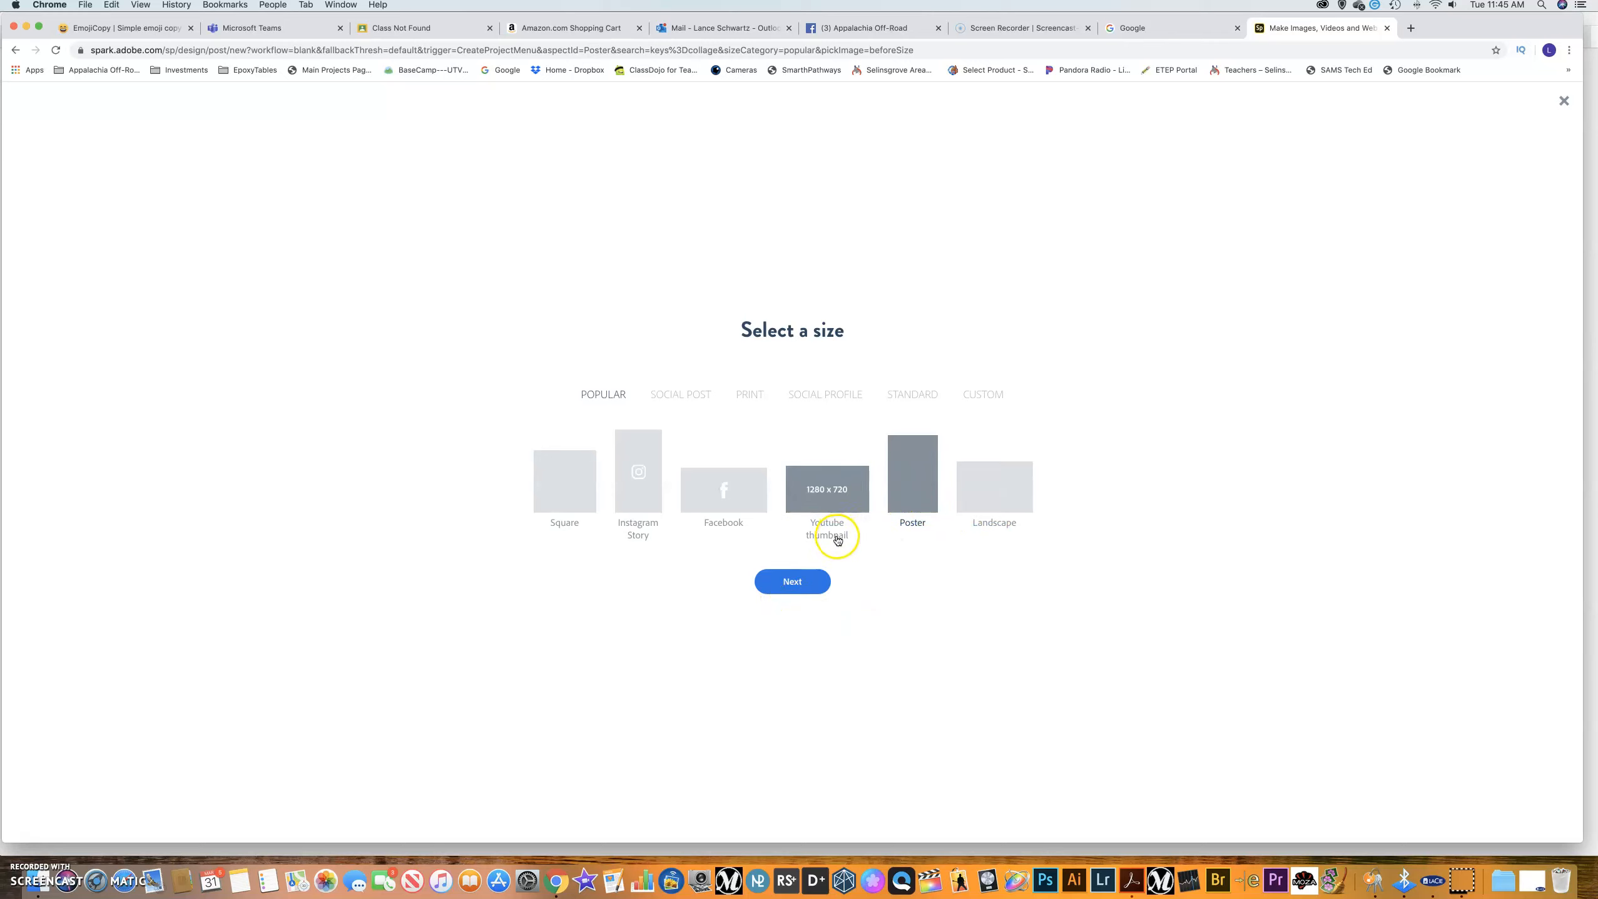
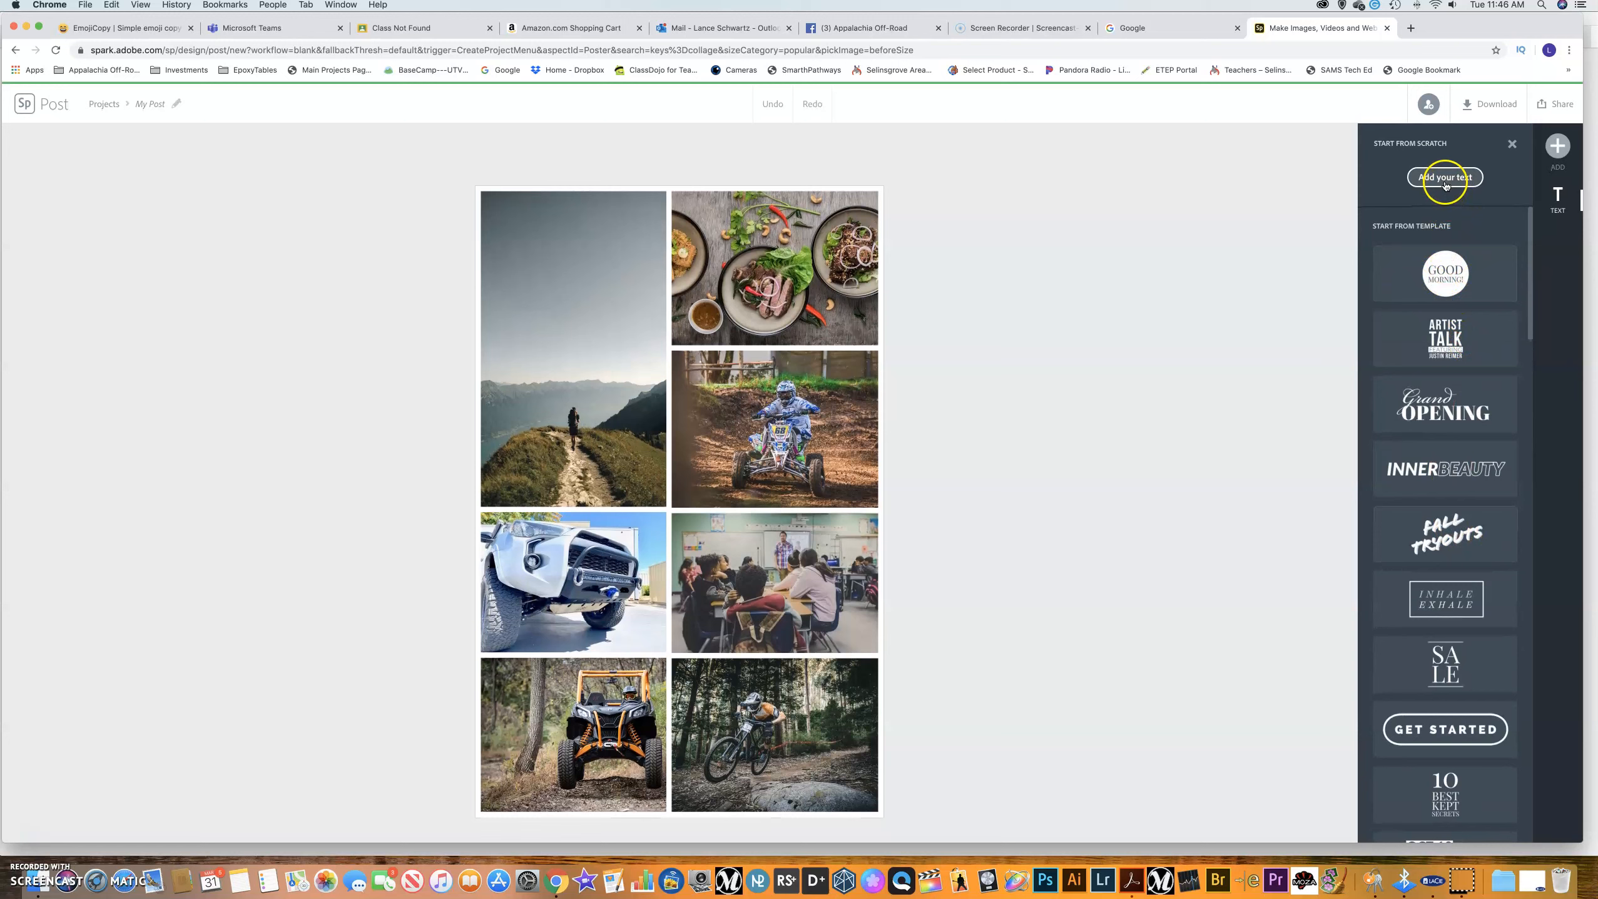
Browse the Text panel's Start from template list and insert a Lato Light template block onto the collage.
scroll(1458, 326, down, 4)
scroll(1458, 326, up, 4)
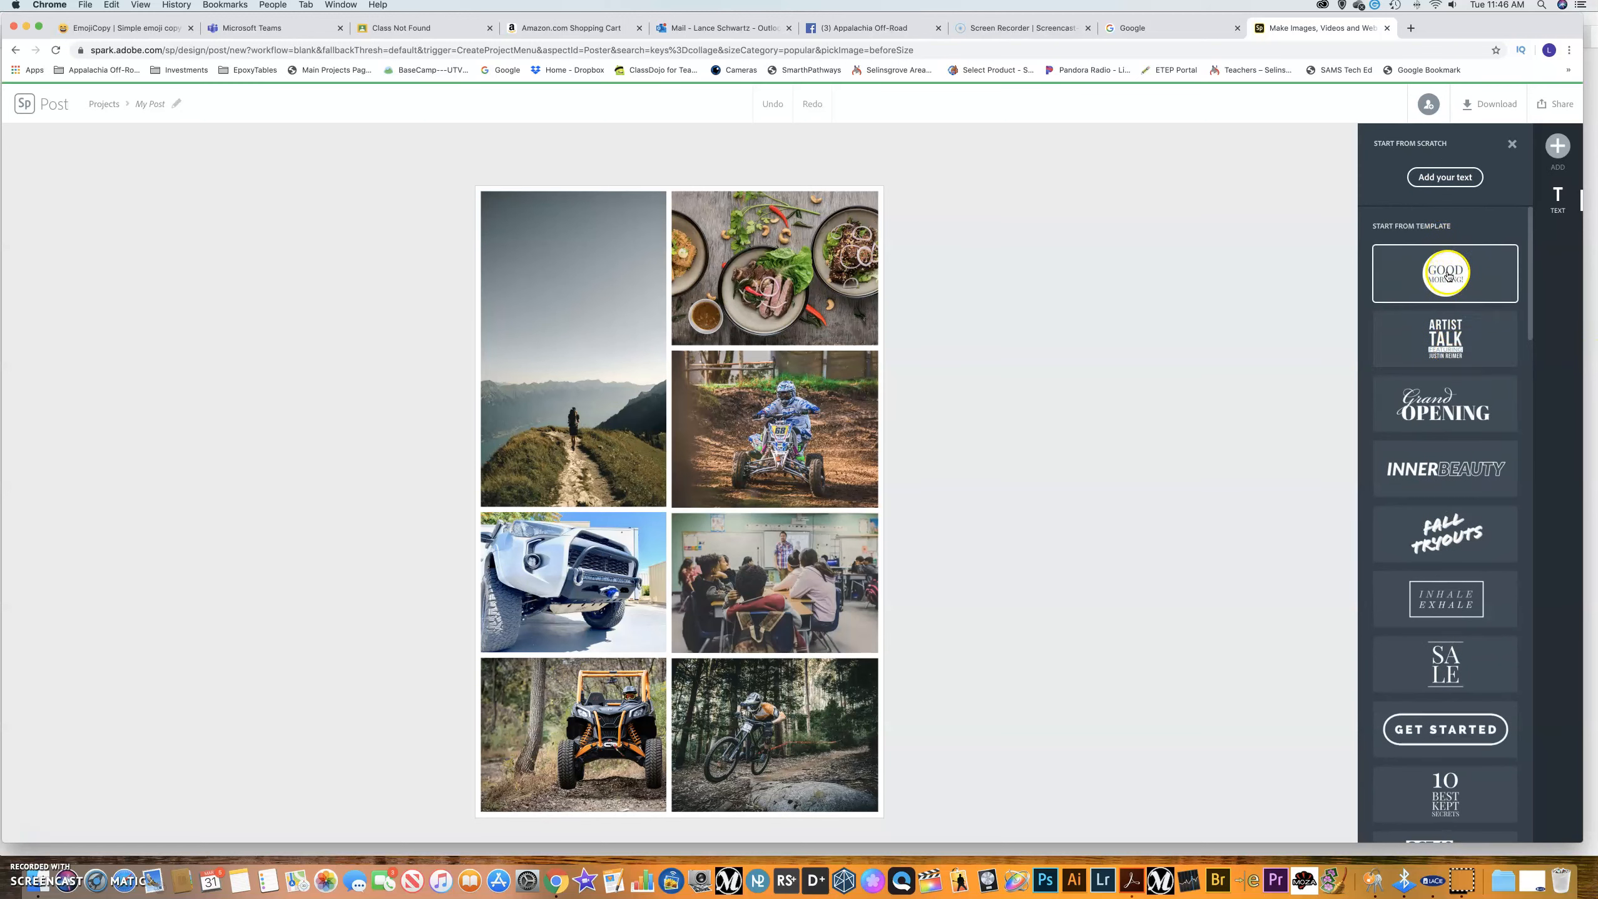
scroll(1470, 445, down, 8)
scroll(1472, 444, up, 8)
scroll(1476, 446, down, 18)
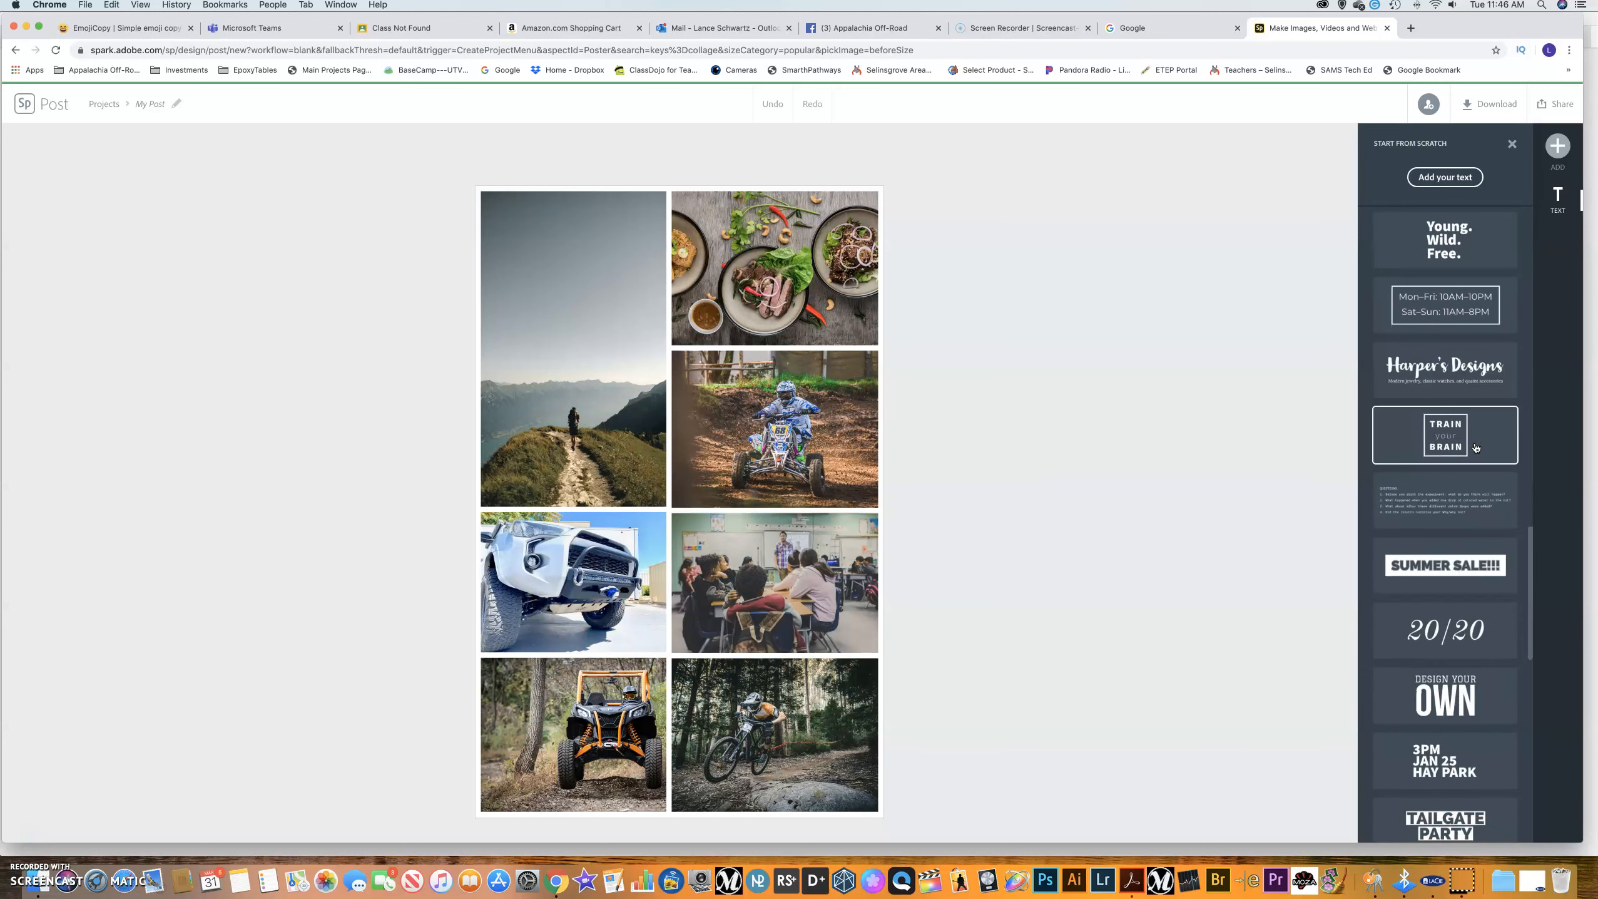
scroll(1476, 447, down, 5)
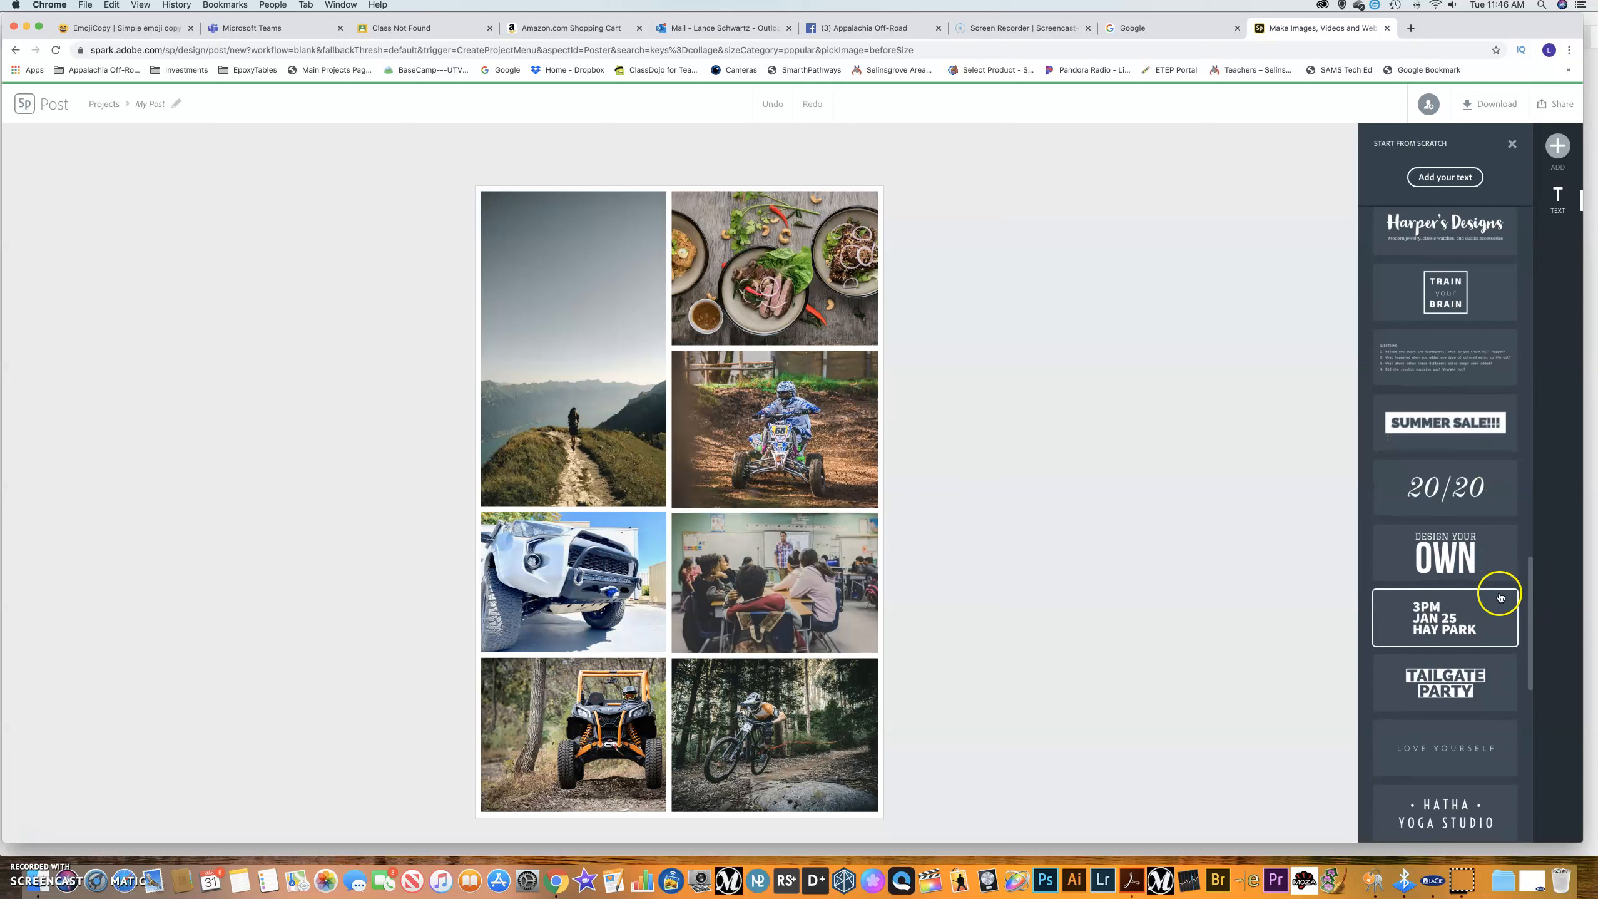
click(1455, 754)
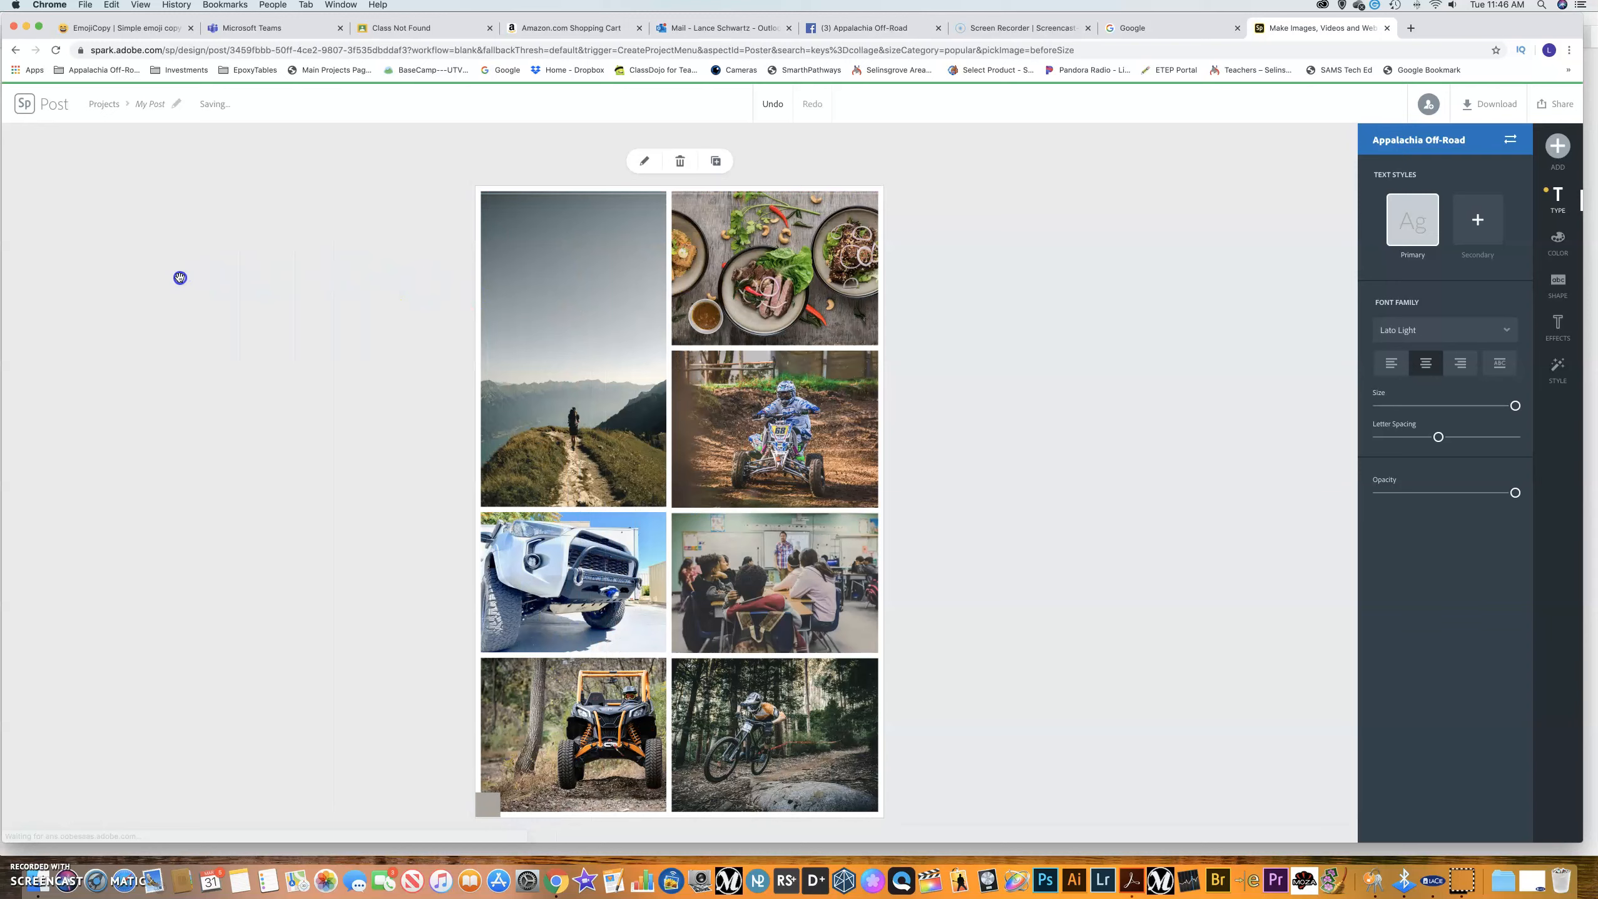
Delete the grey block and add an enlarged 'This too shall pass...' caption at the top-left.
click(683, 162)
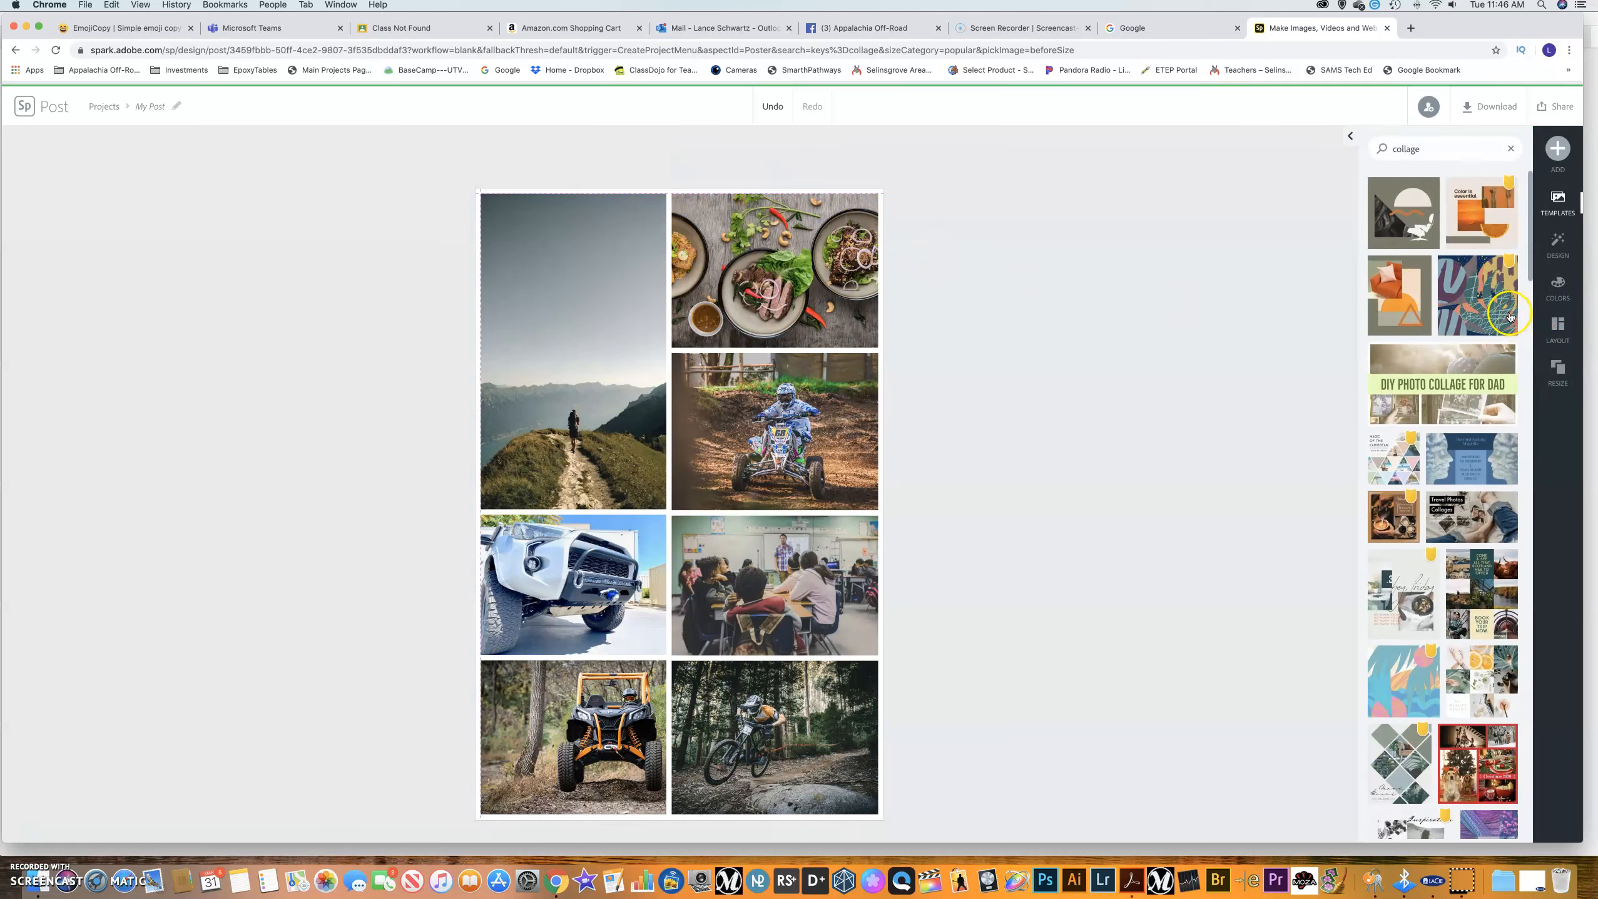
click(1559, 145)
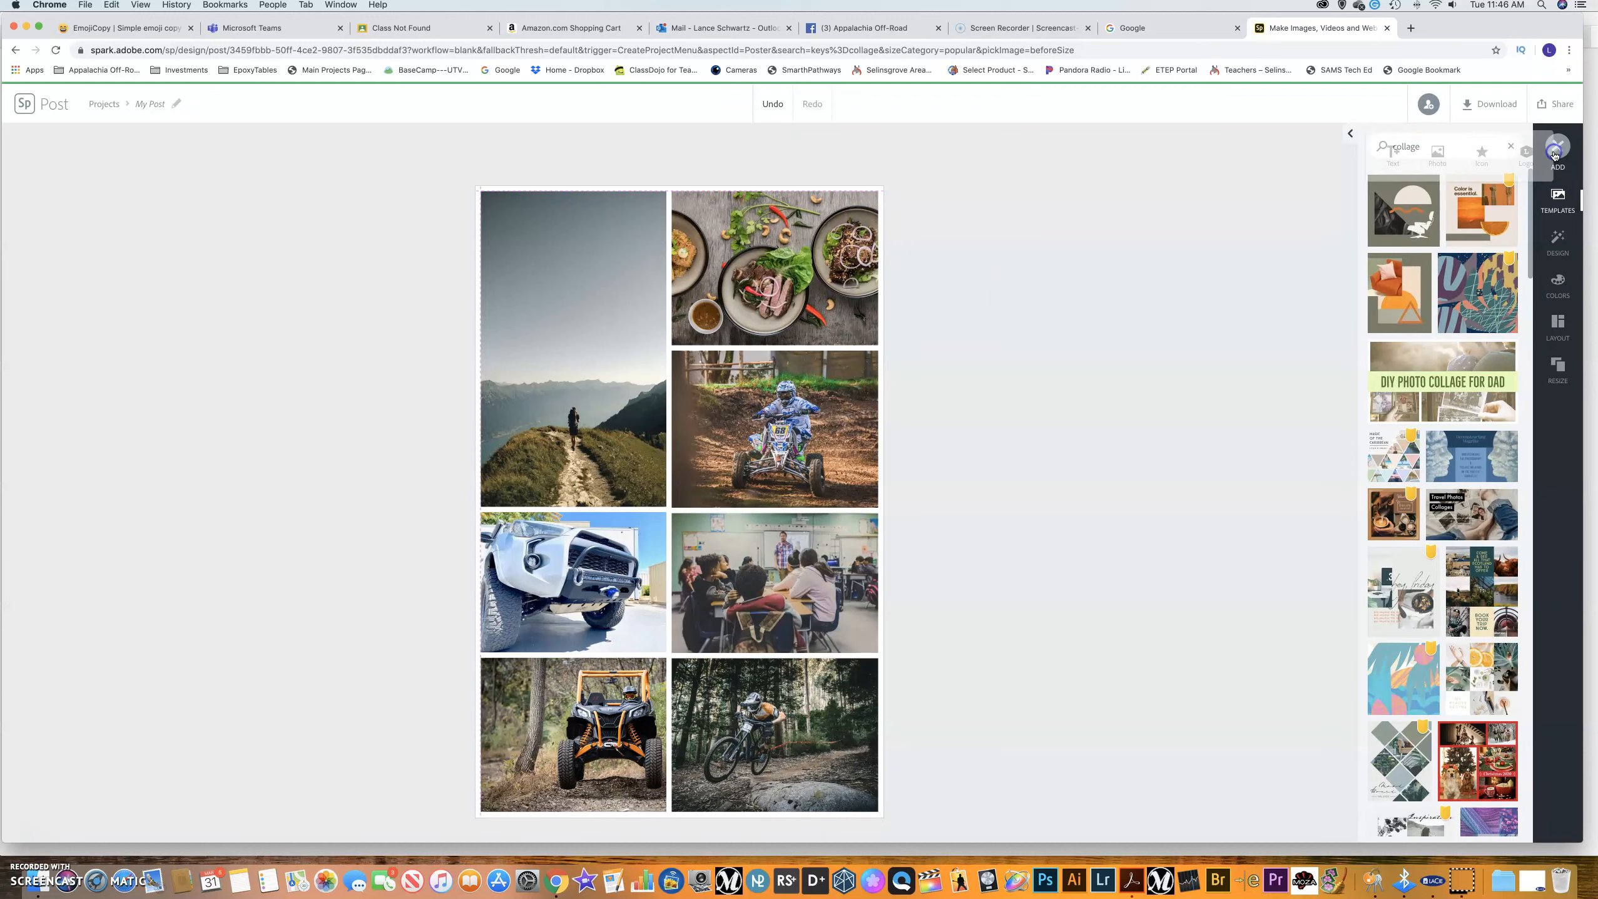
click(1389, 162)
click(1445, 178)
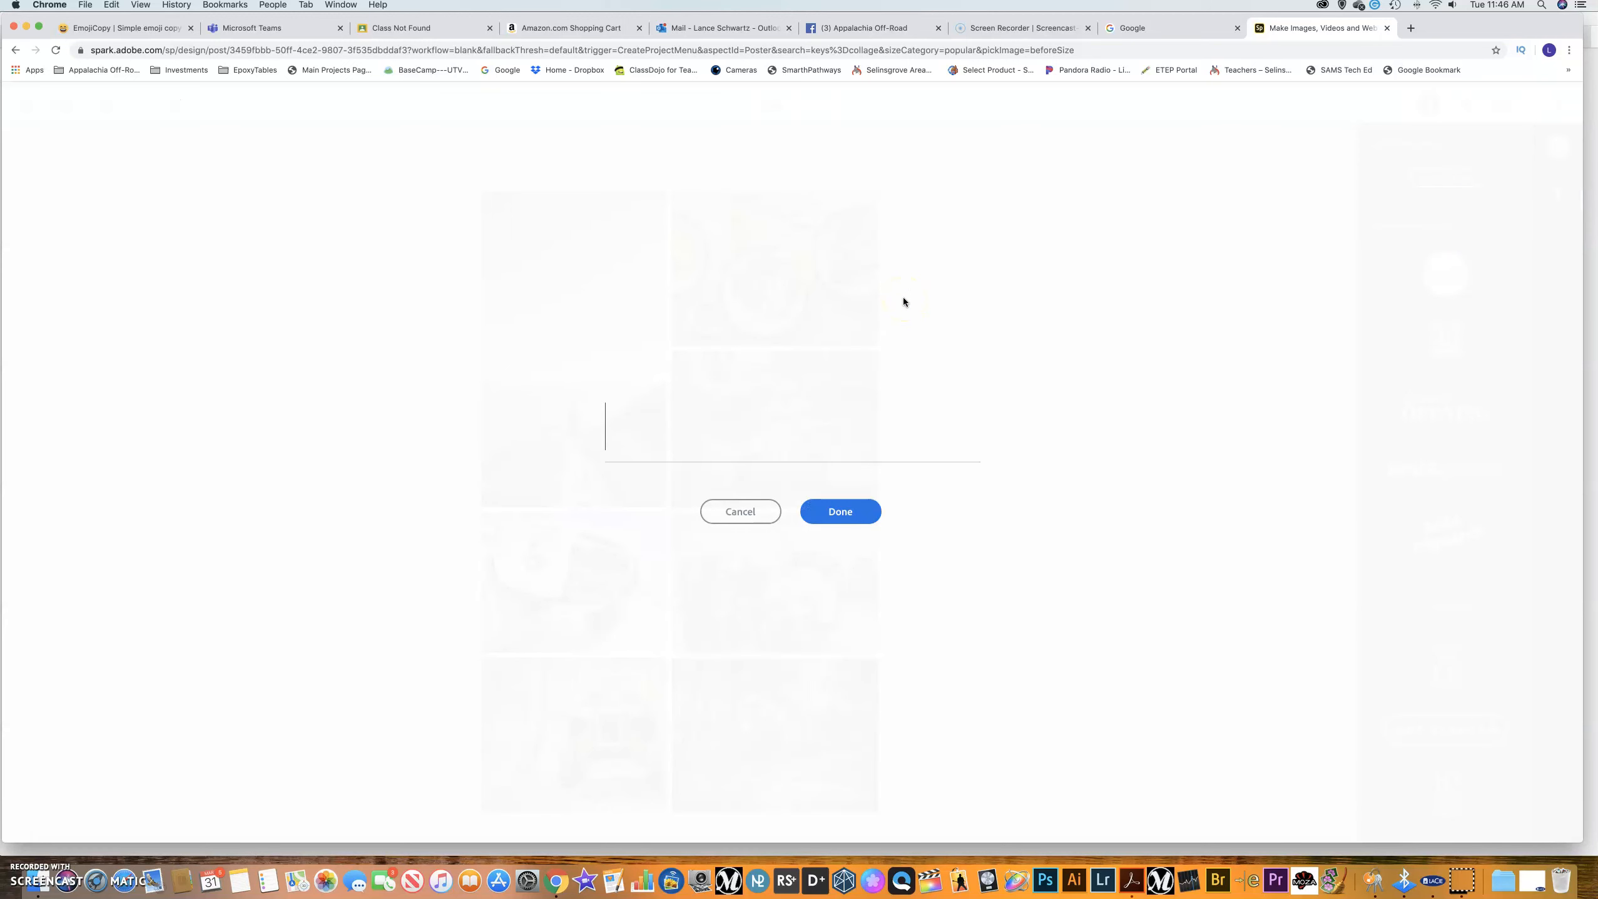
text(This too )
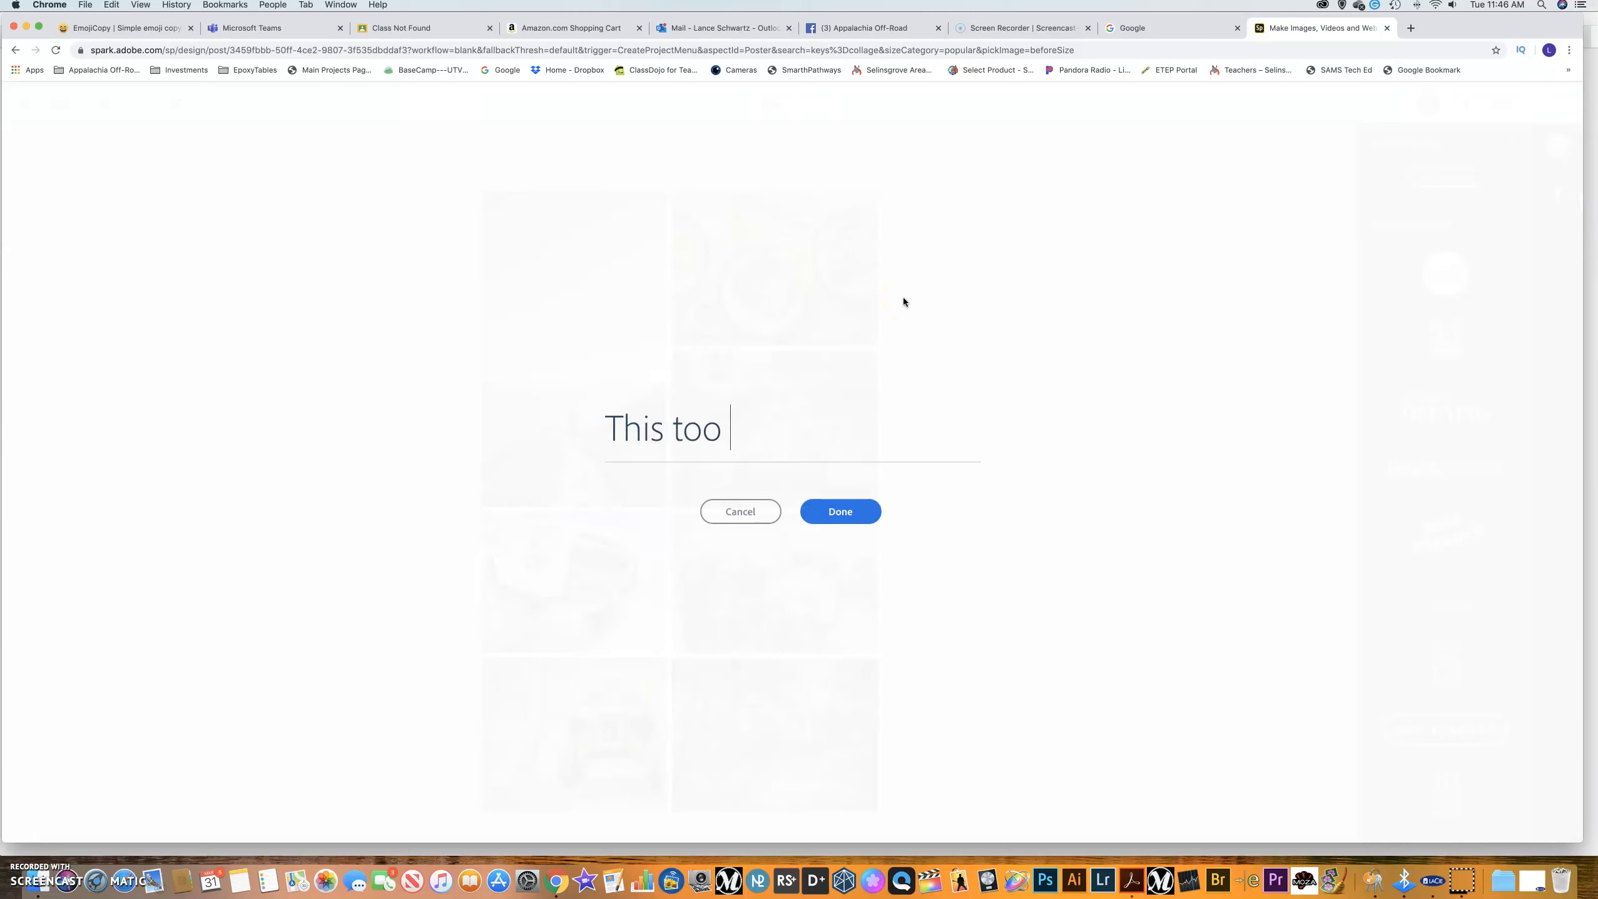
text(shall pass...)
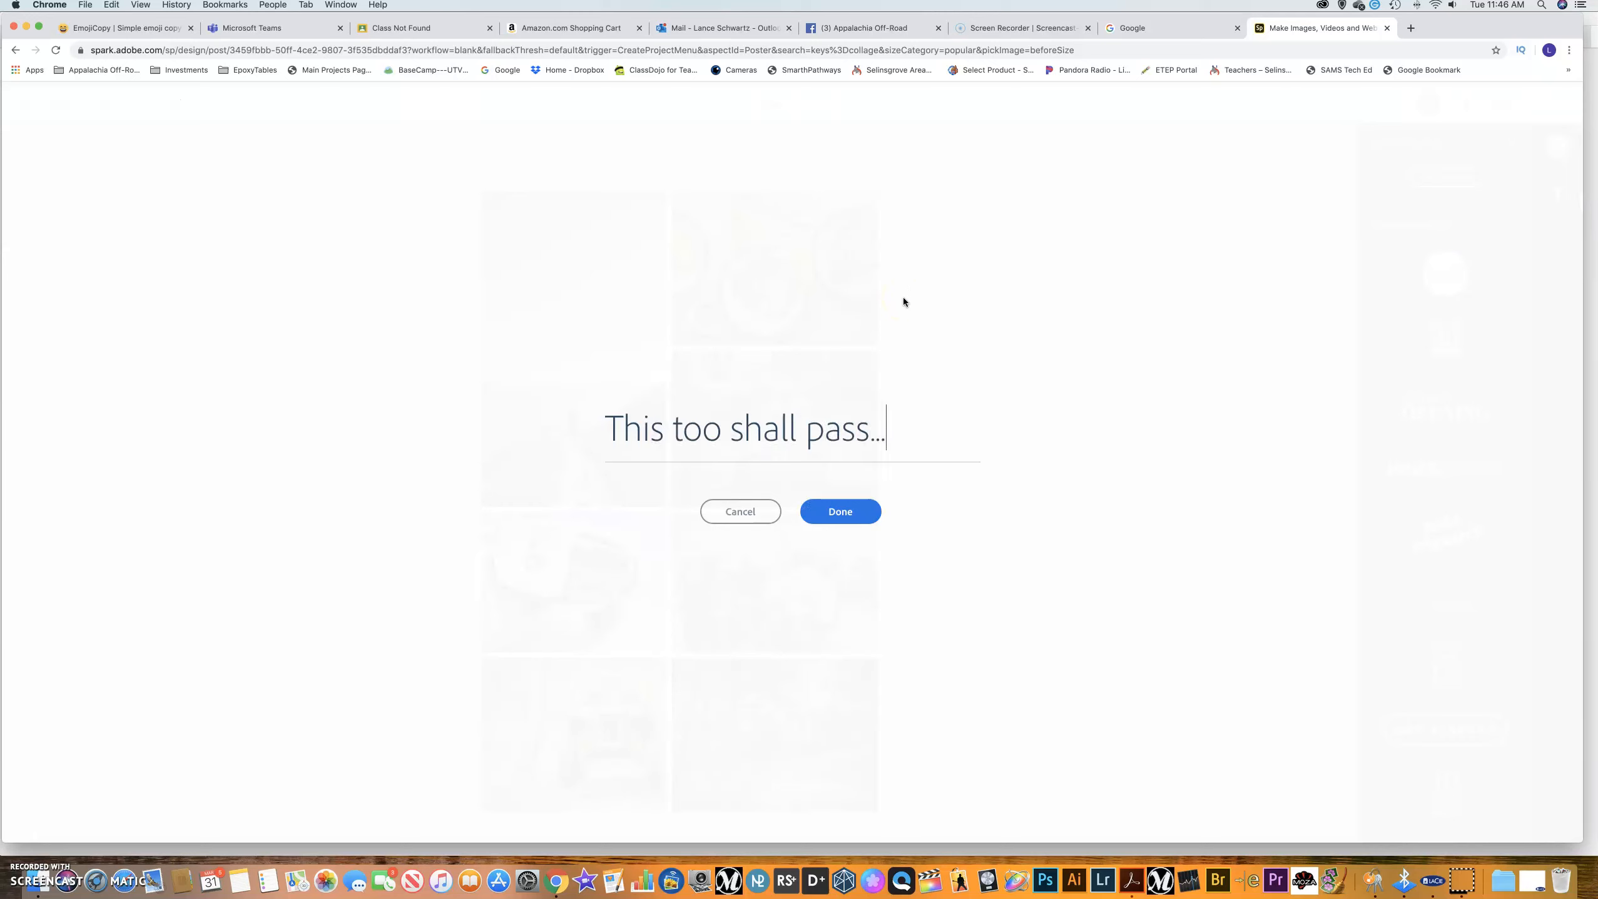
click(838, 511)
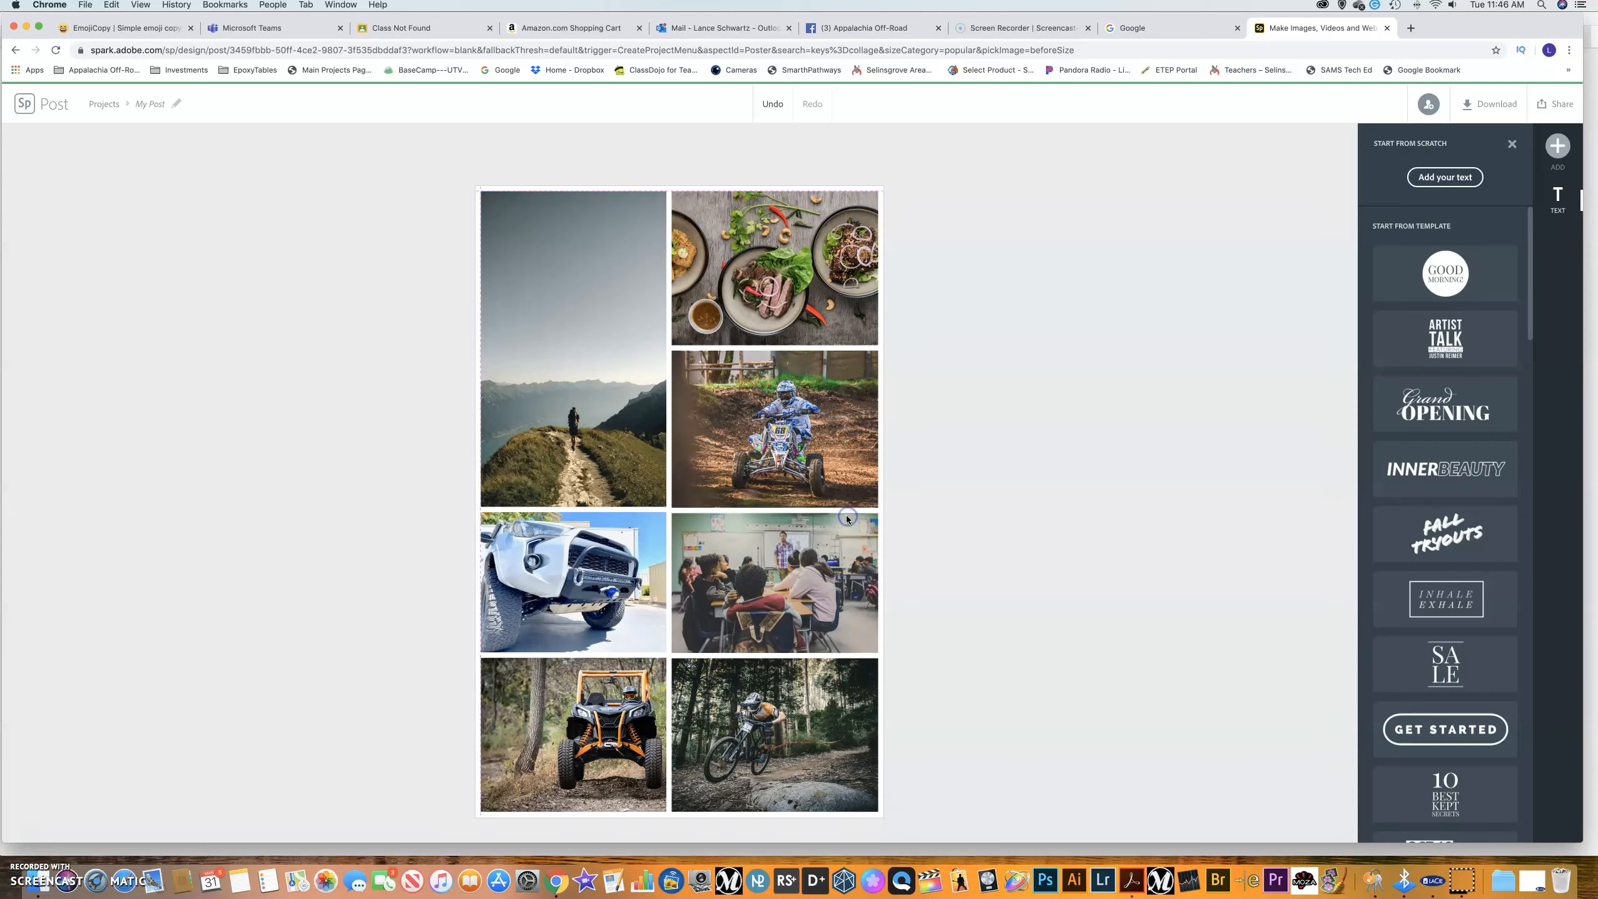
drag(639, 400, 794, 332)
drag(681, 310, 655, 292)
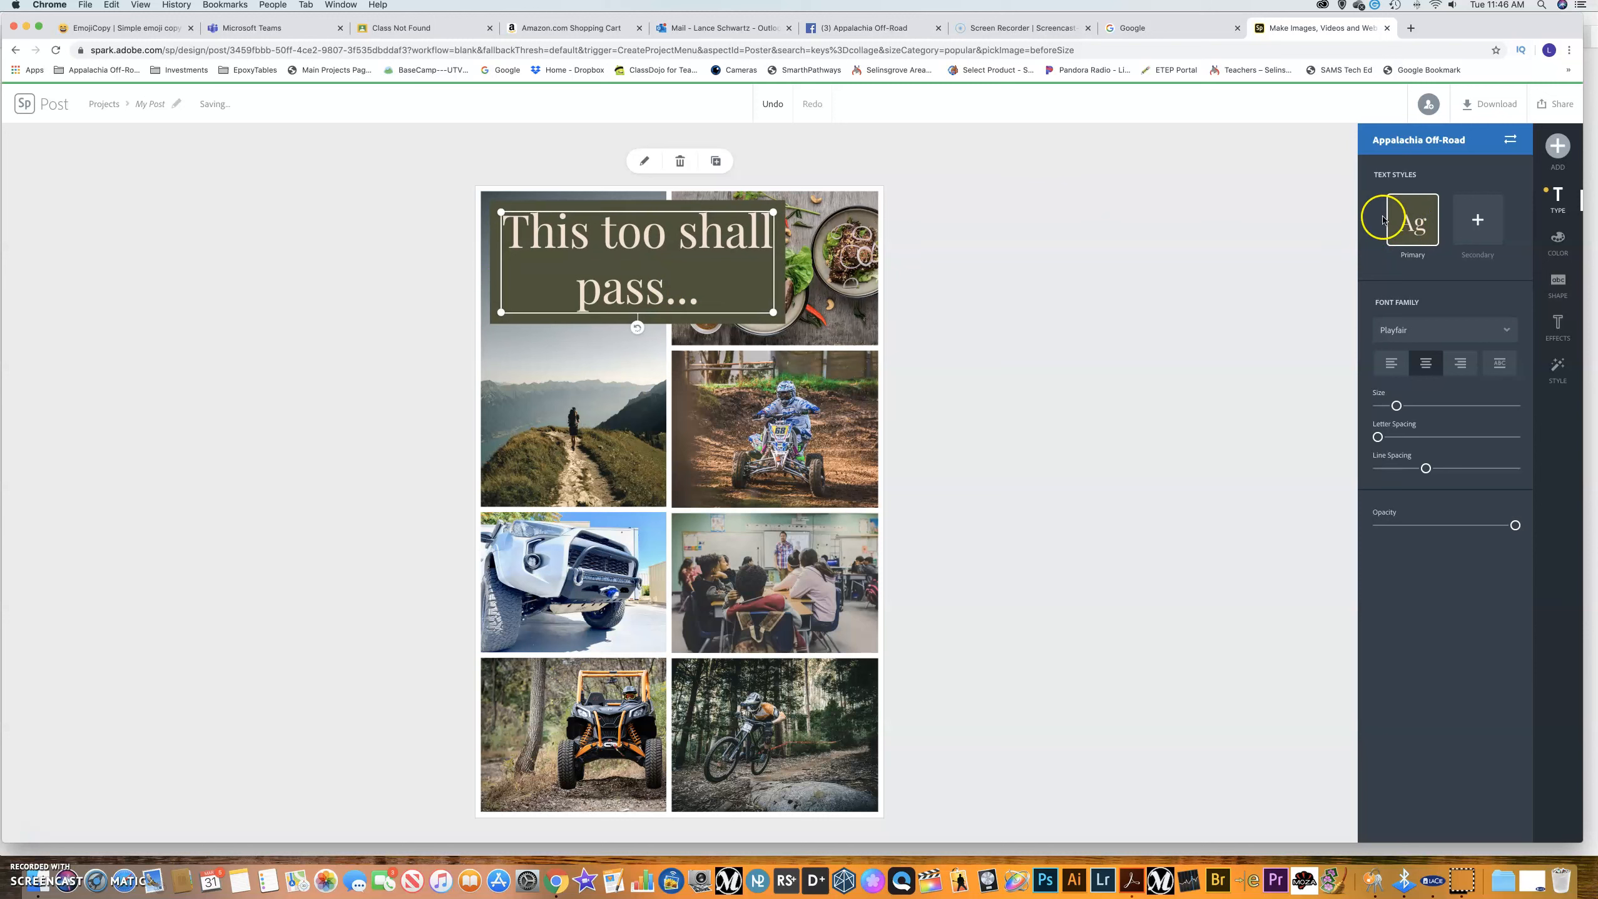
Give 'This too' a dark-blue secondary style and put the caption on an olive-green background.
click(1475, 238)
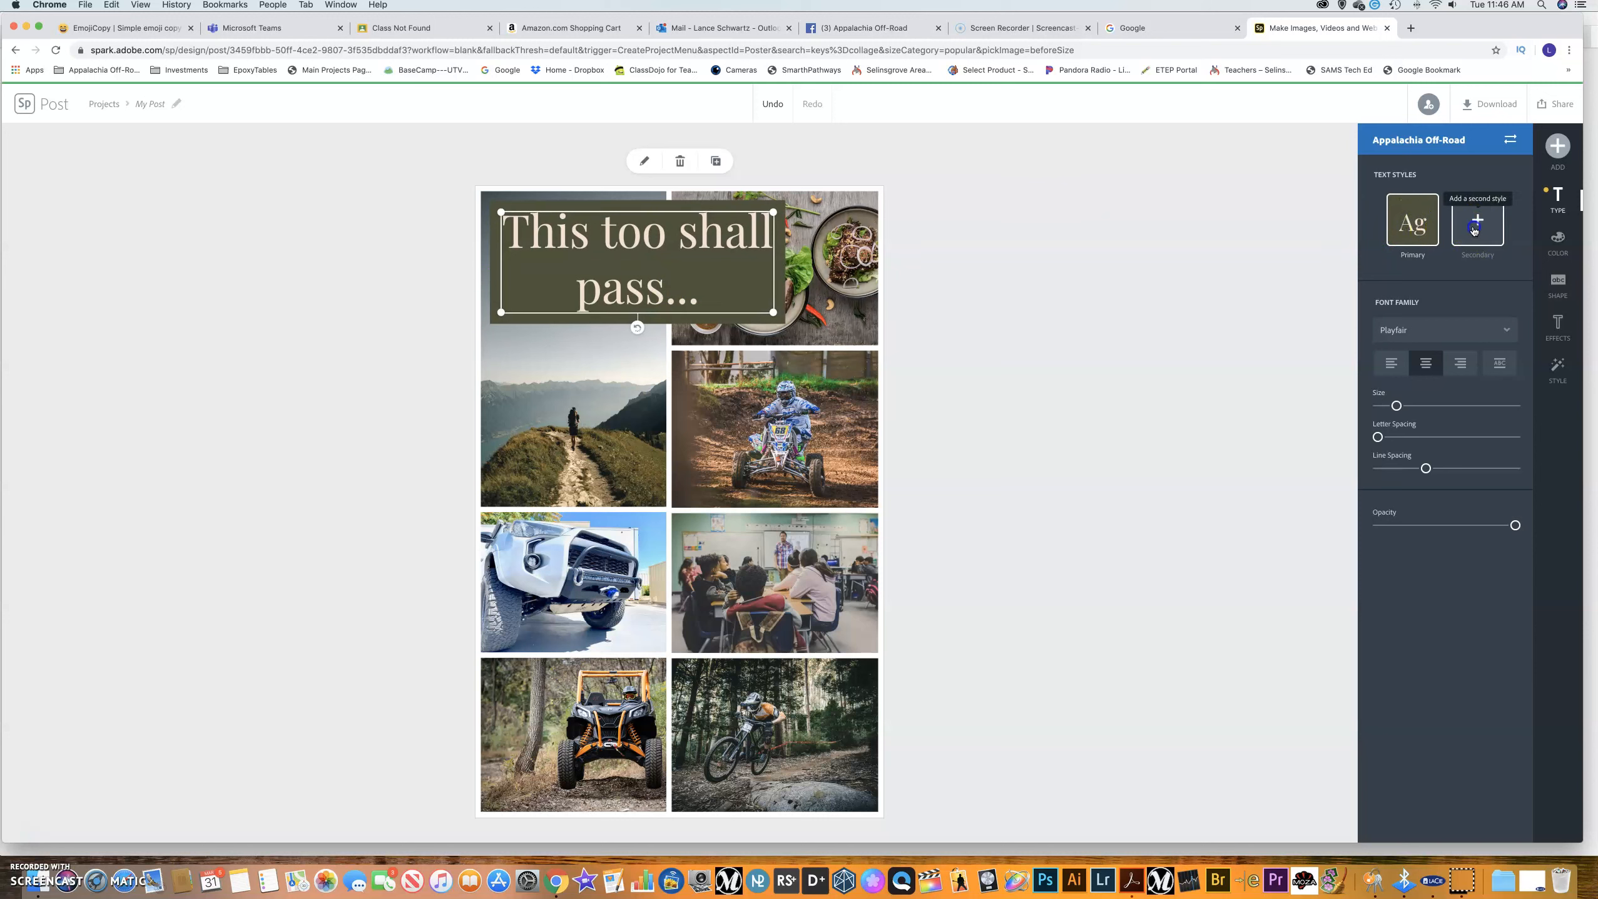
drag(591, 232, 630, 301)
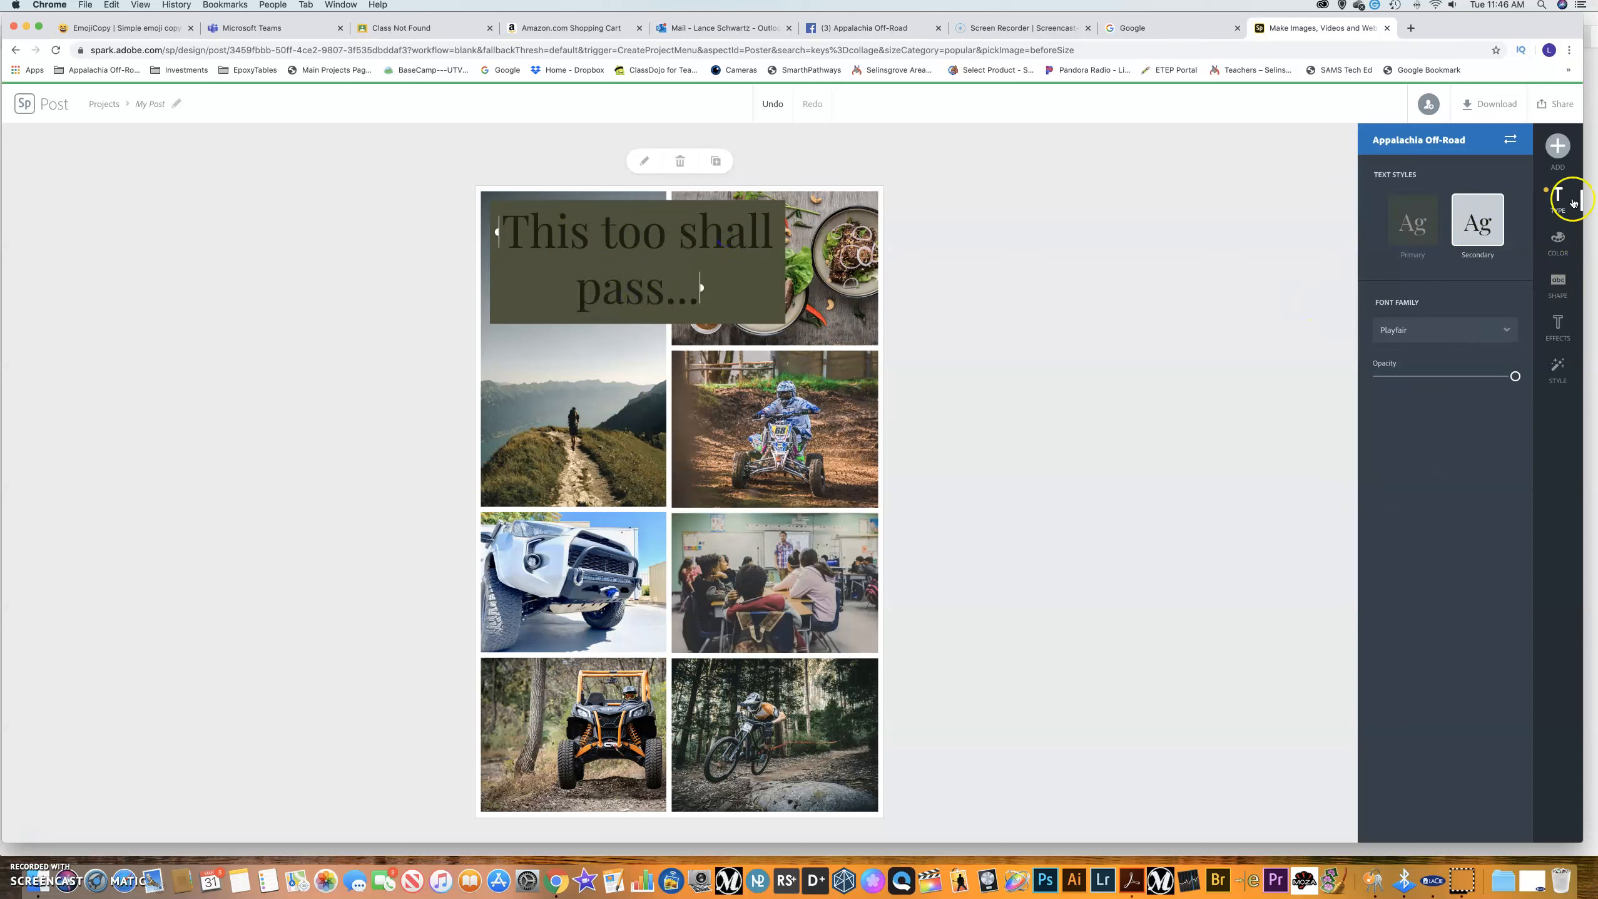
click(1566, 242)
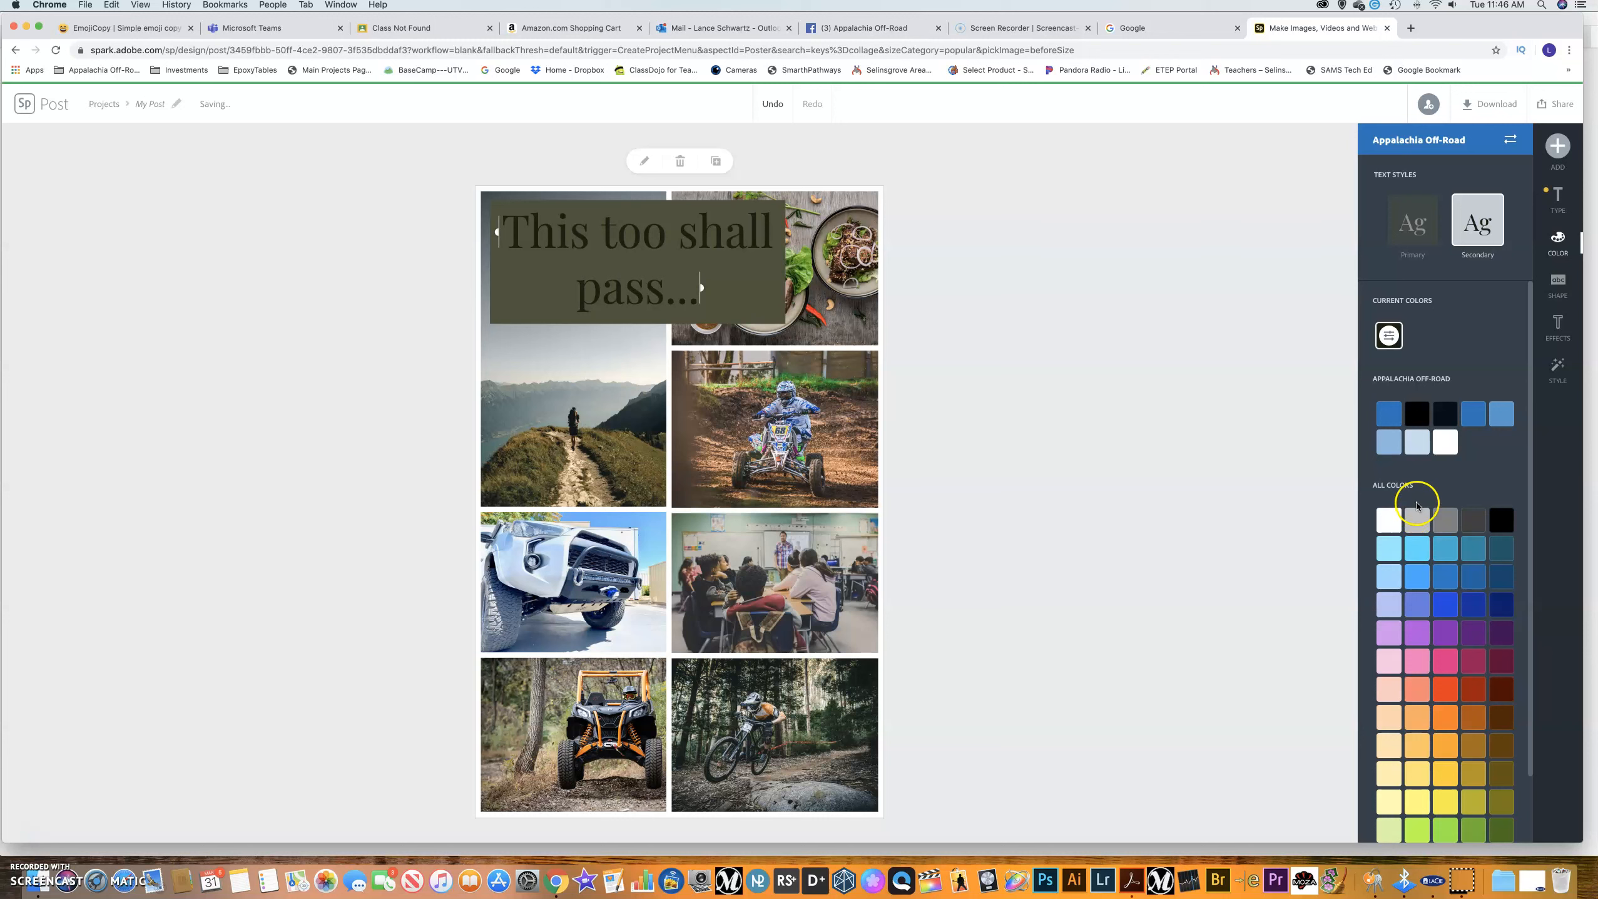
click(1472, 420)
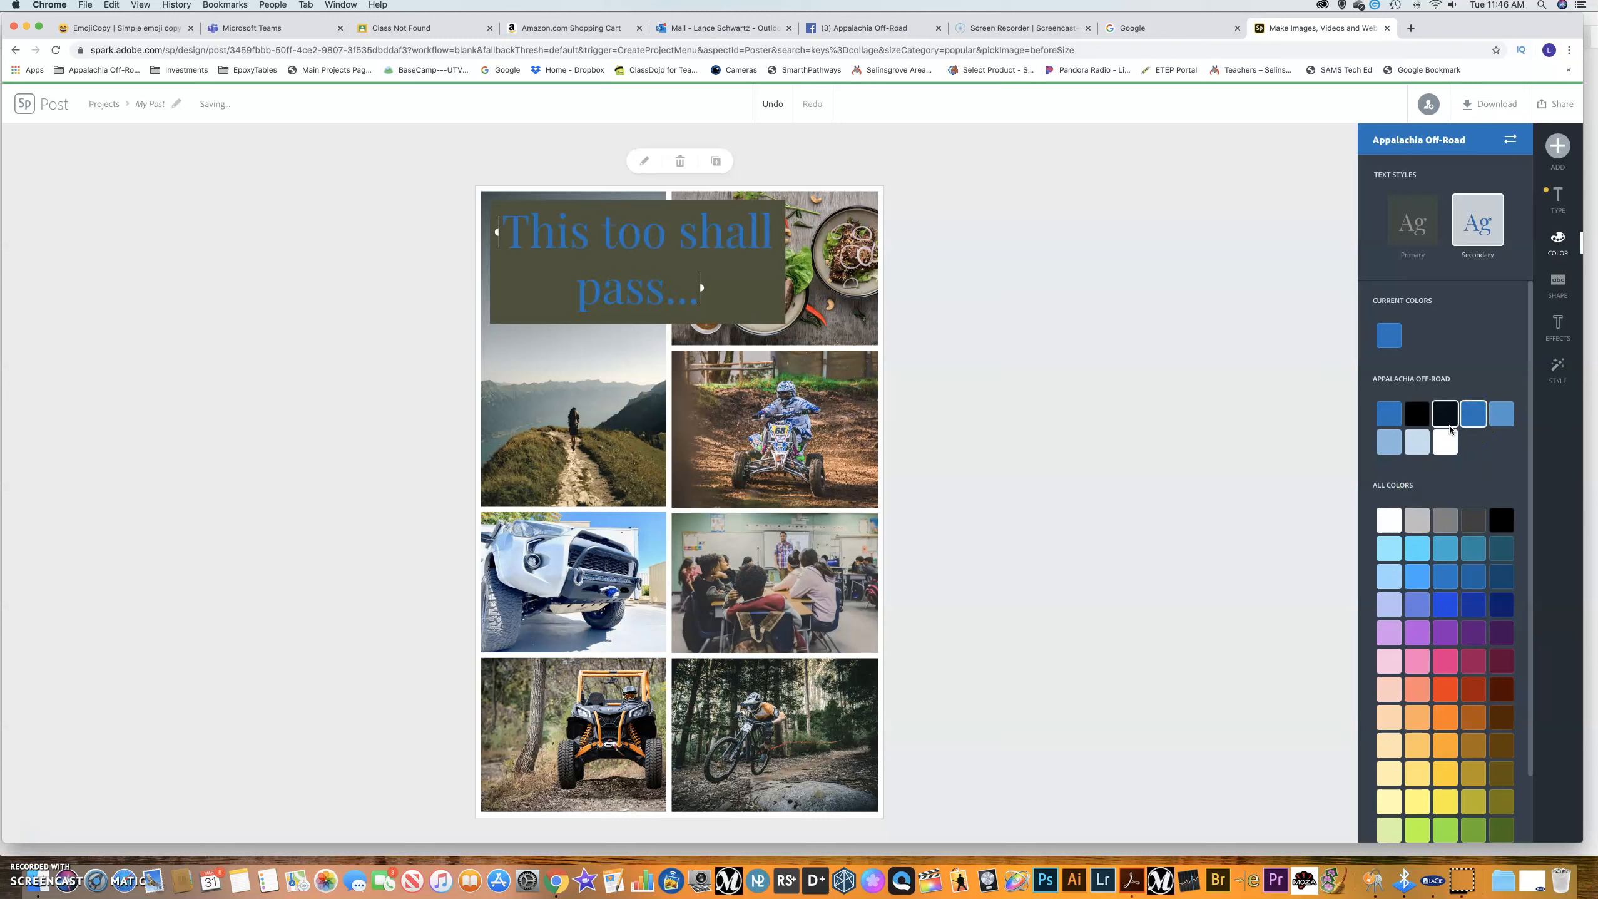
click(1418, 227)
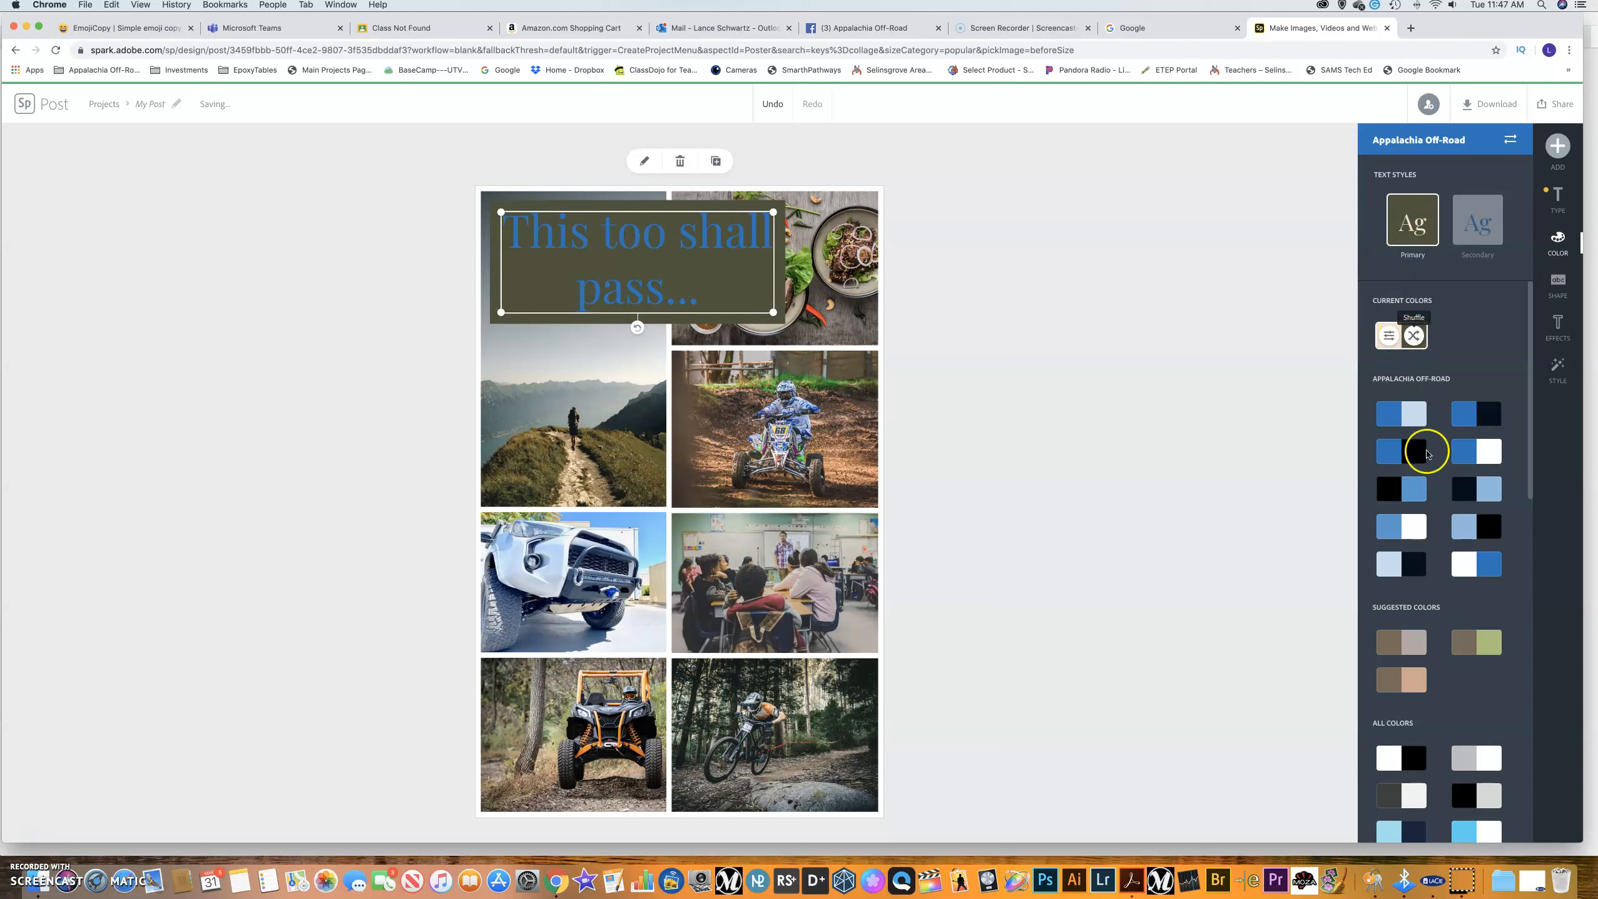
click(1474, 646)
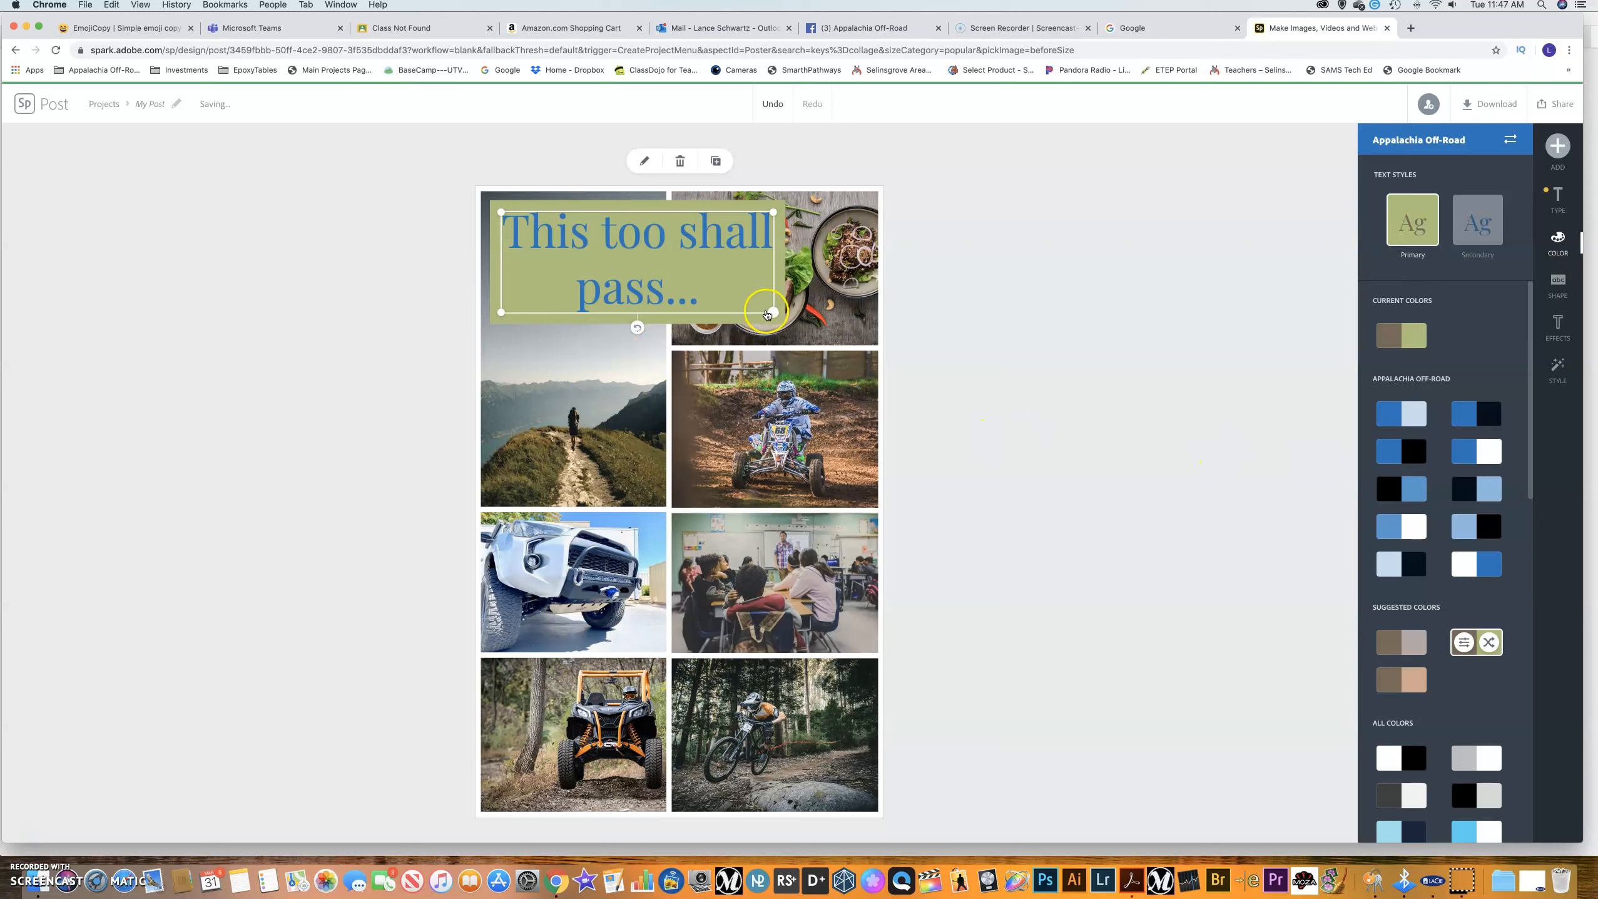
Shrink the caption into the top-left photo, review backing shapes, and bring up the add-text options.
drag(773, 313, 600, 250)
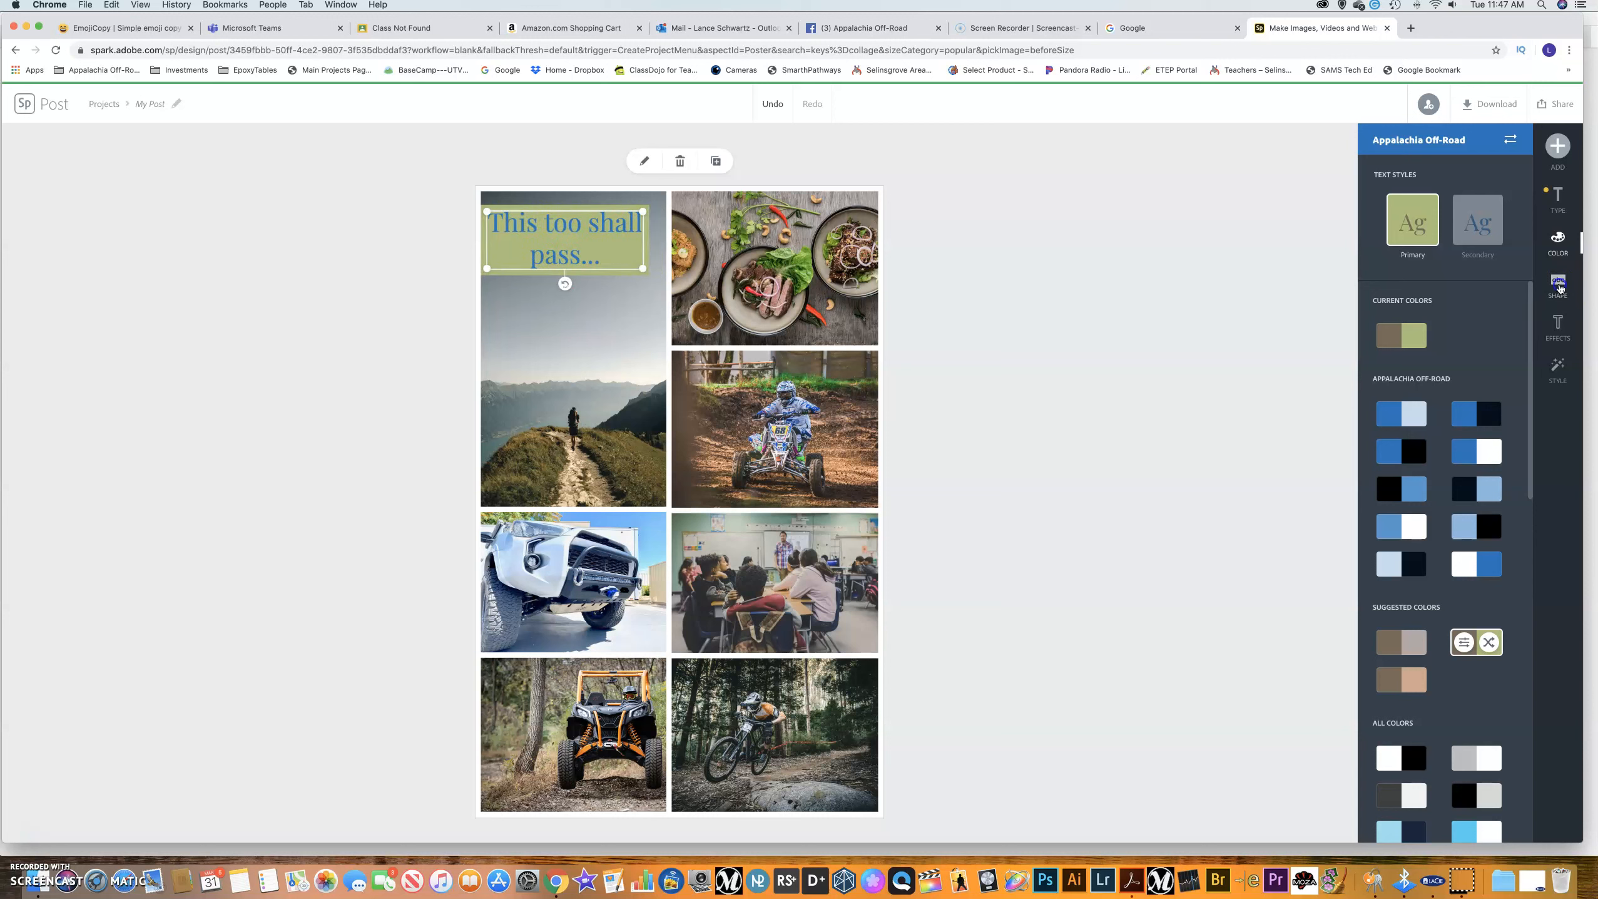
click(1559, 285)
scroll(1510, 403, down, 7)
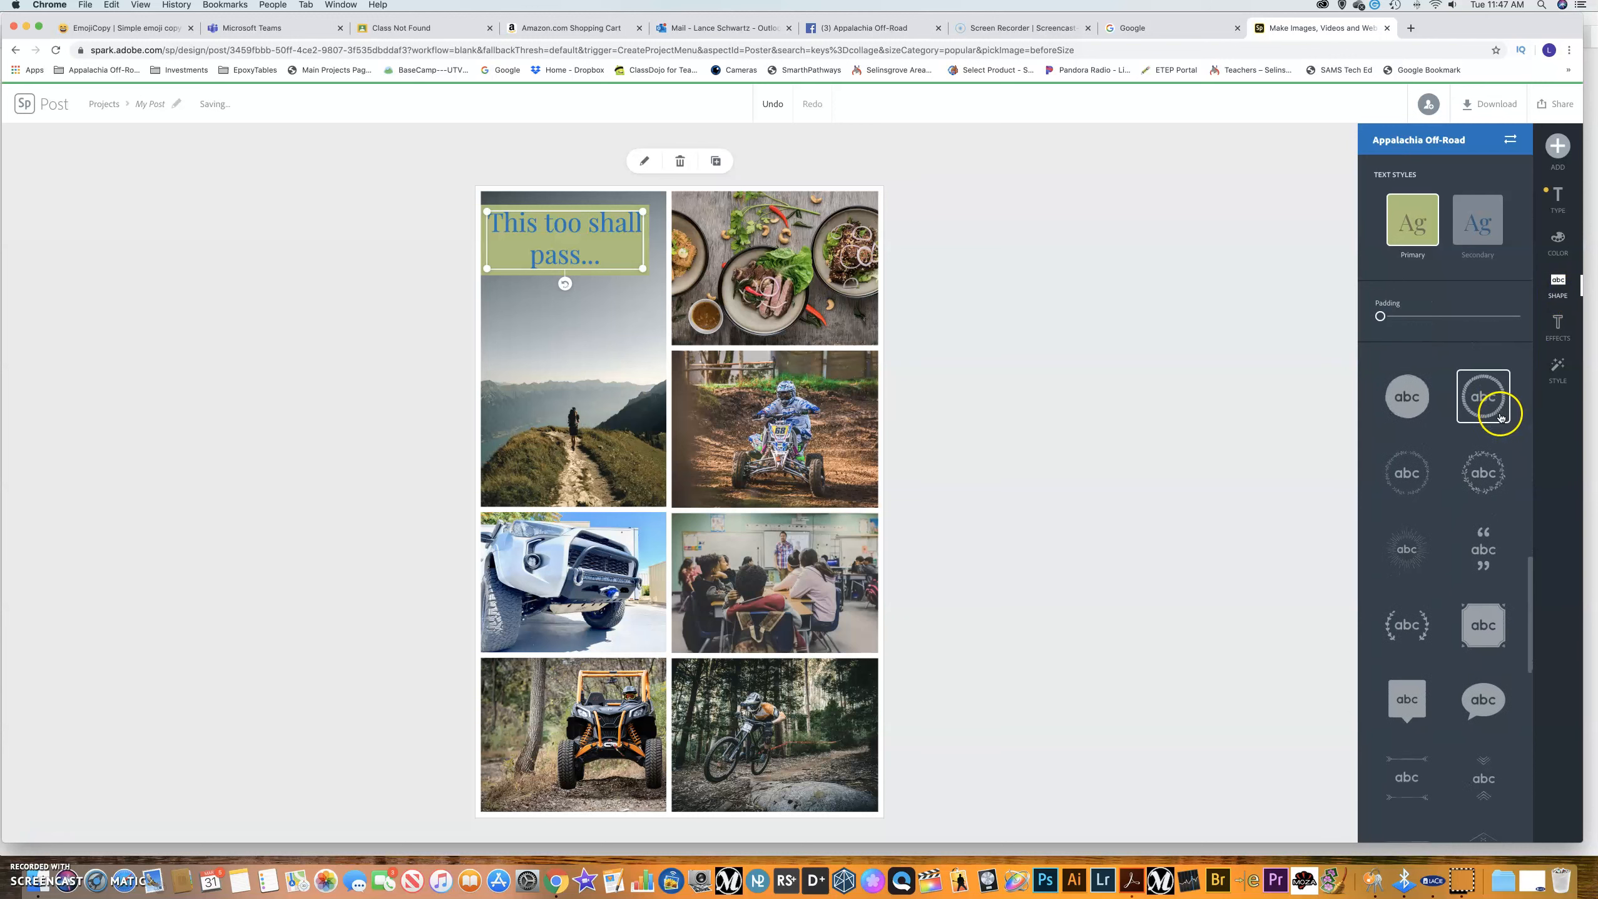
scroll(1479, 545, down, 10)
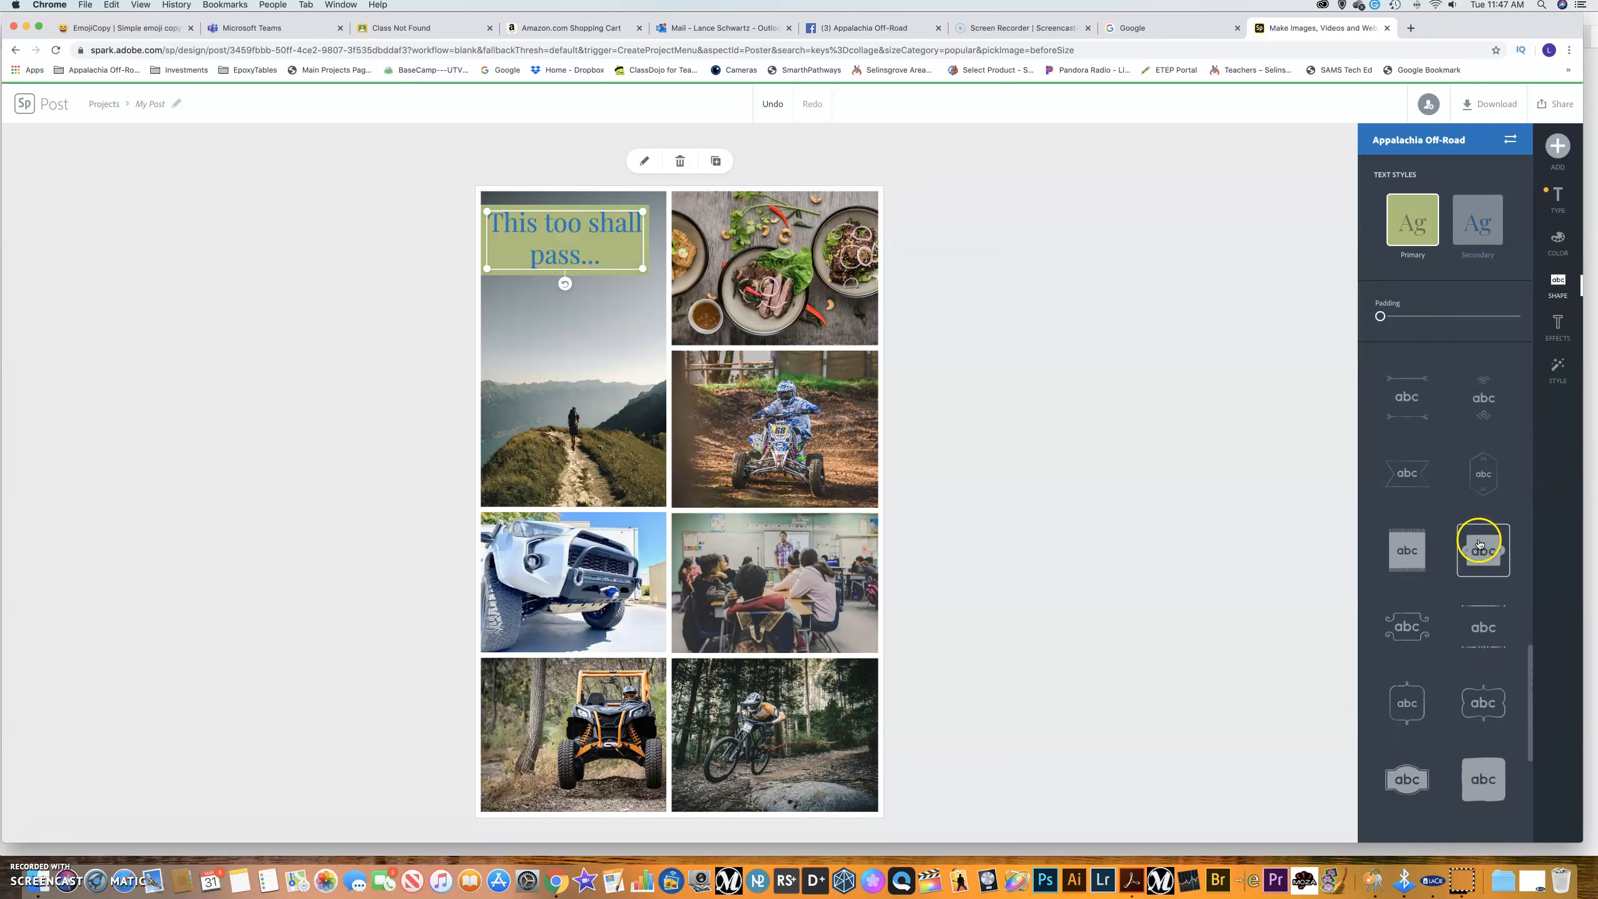
scroll(1480, 545, up, 15)
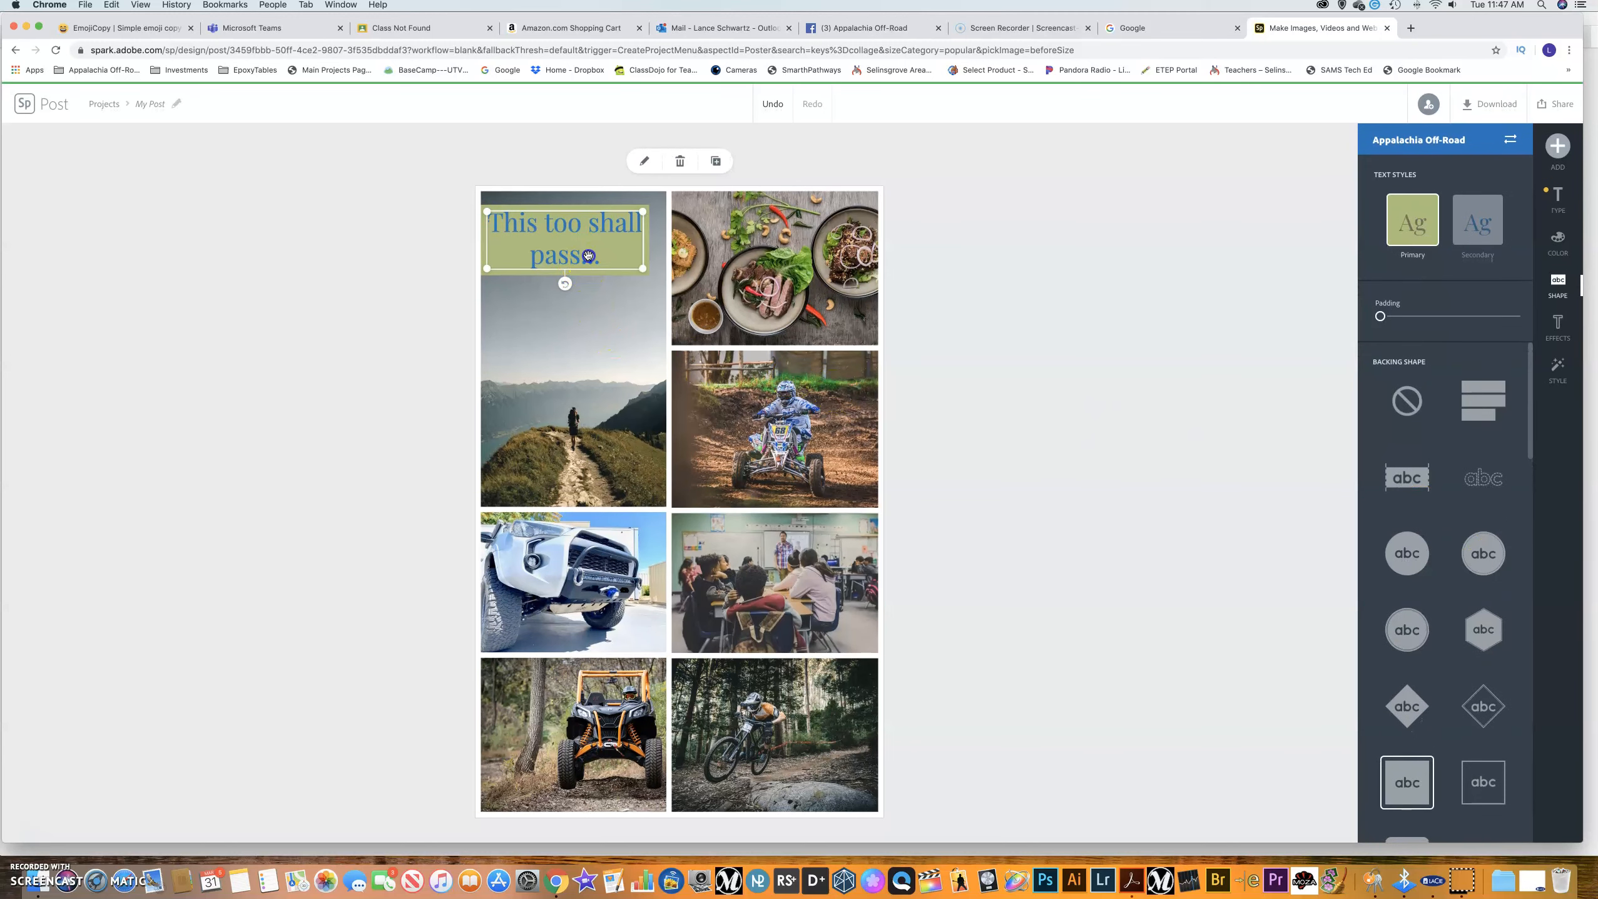
click(1558, 146)
click(1377, 156)
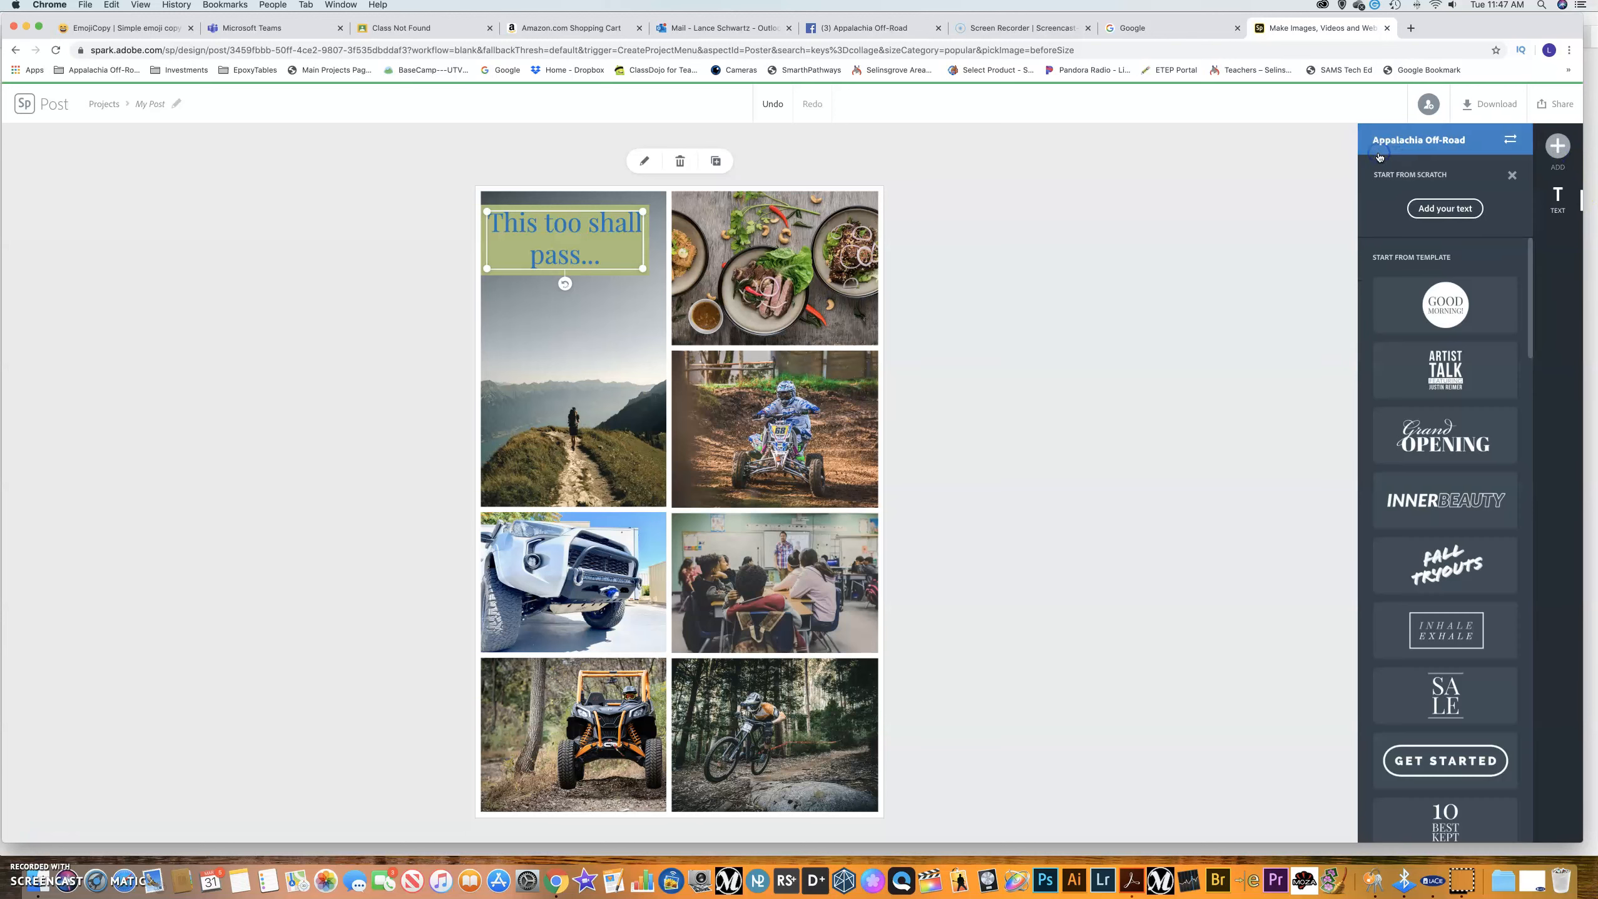
Add a 'First Last' text item and enlarge it over the bottom-right biker photo.
click(1442, 210)
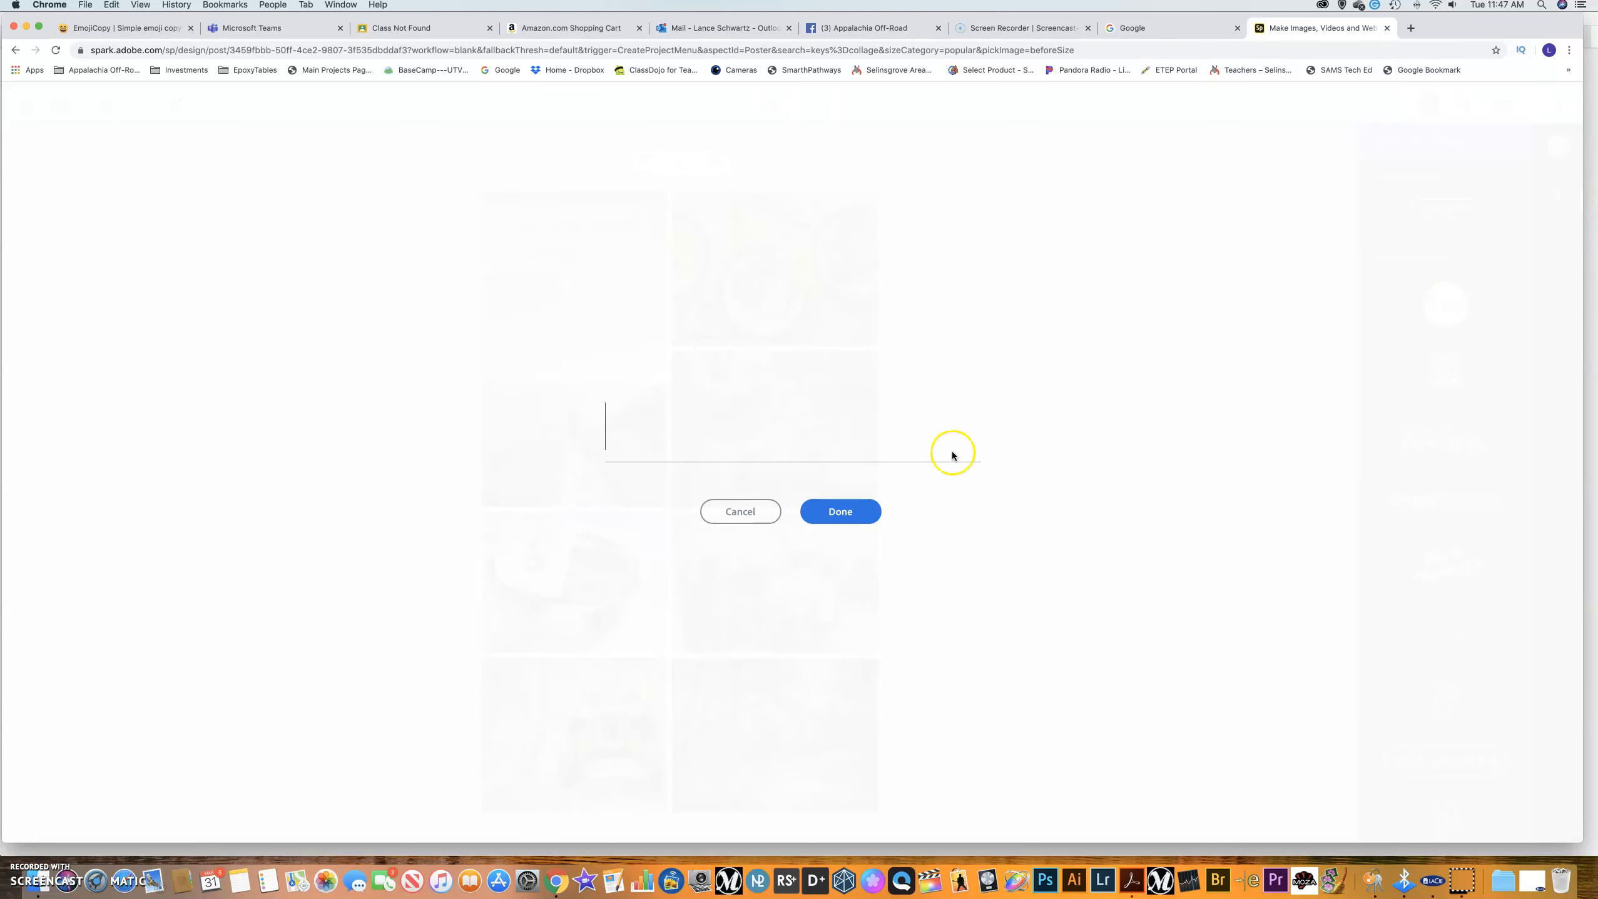
text(First Last)
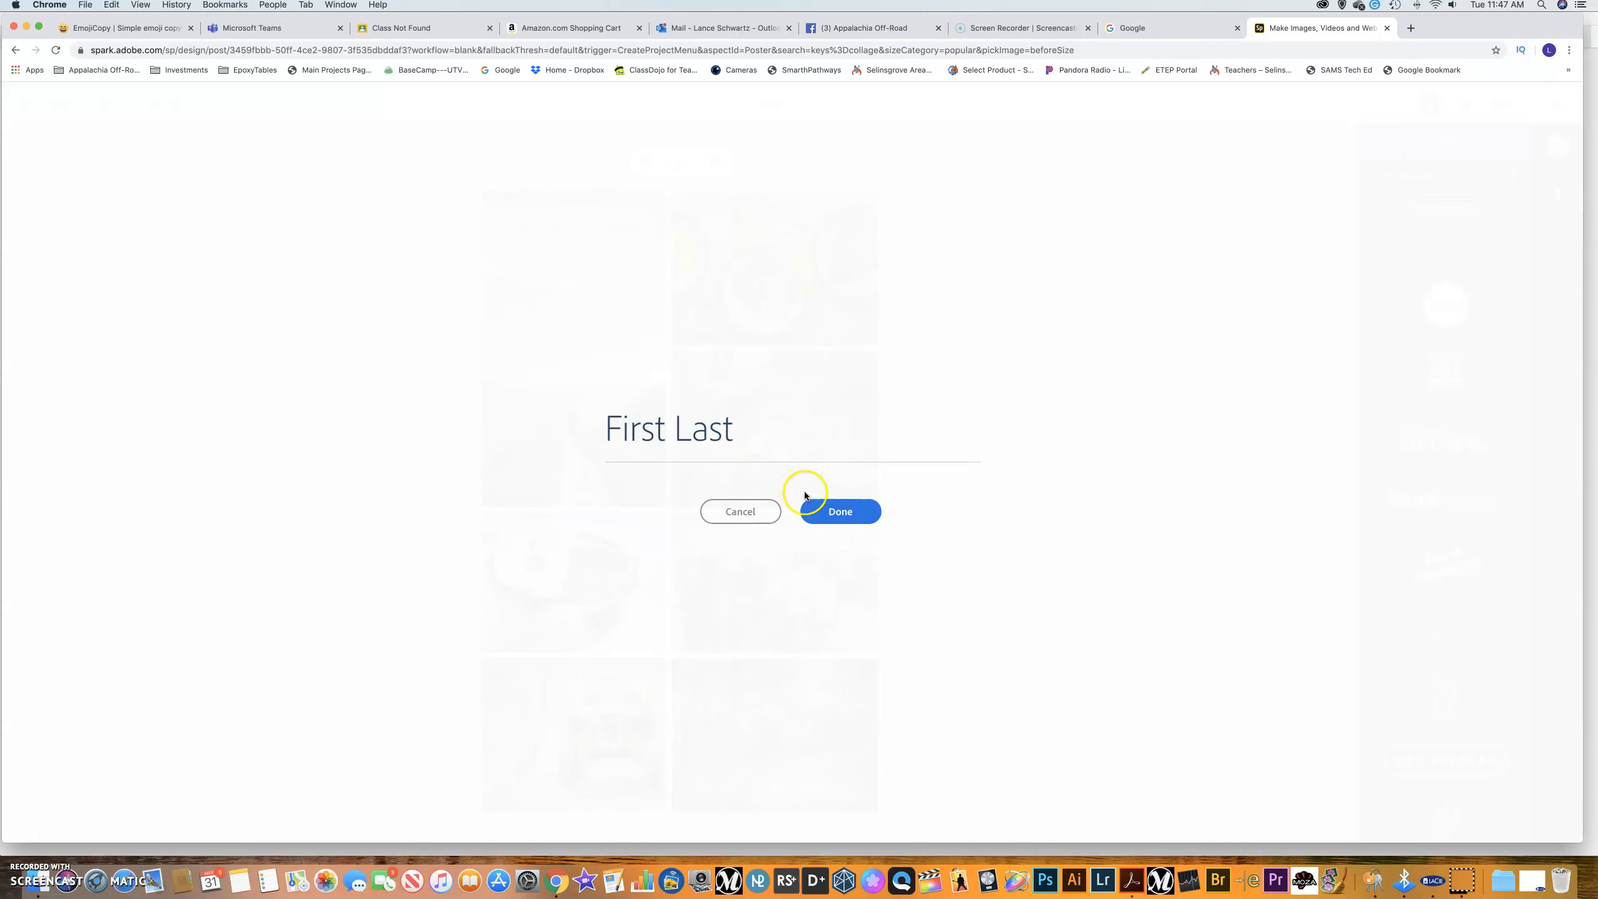
click(830, 512)
drag(634, 416, 801, 687)
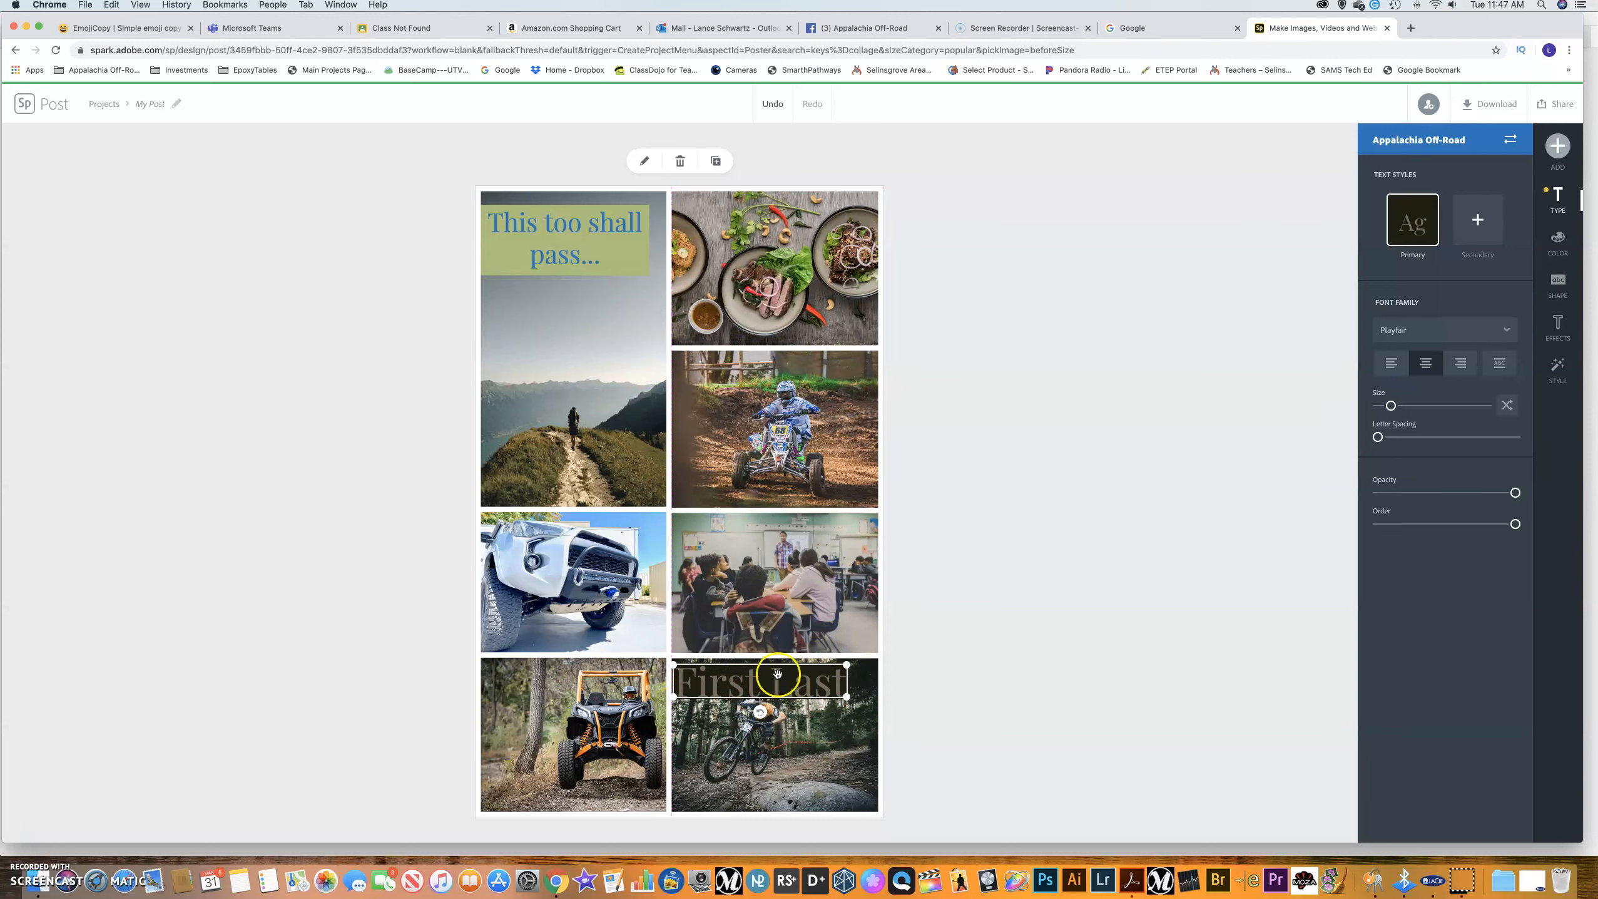
Try the olive suggested colour pair, then make 'First Last' purple on white.
click(1559, 239)
click(1391, 642)
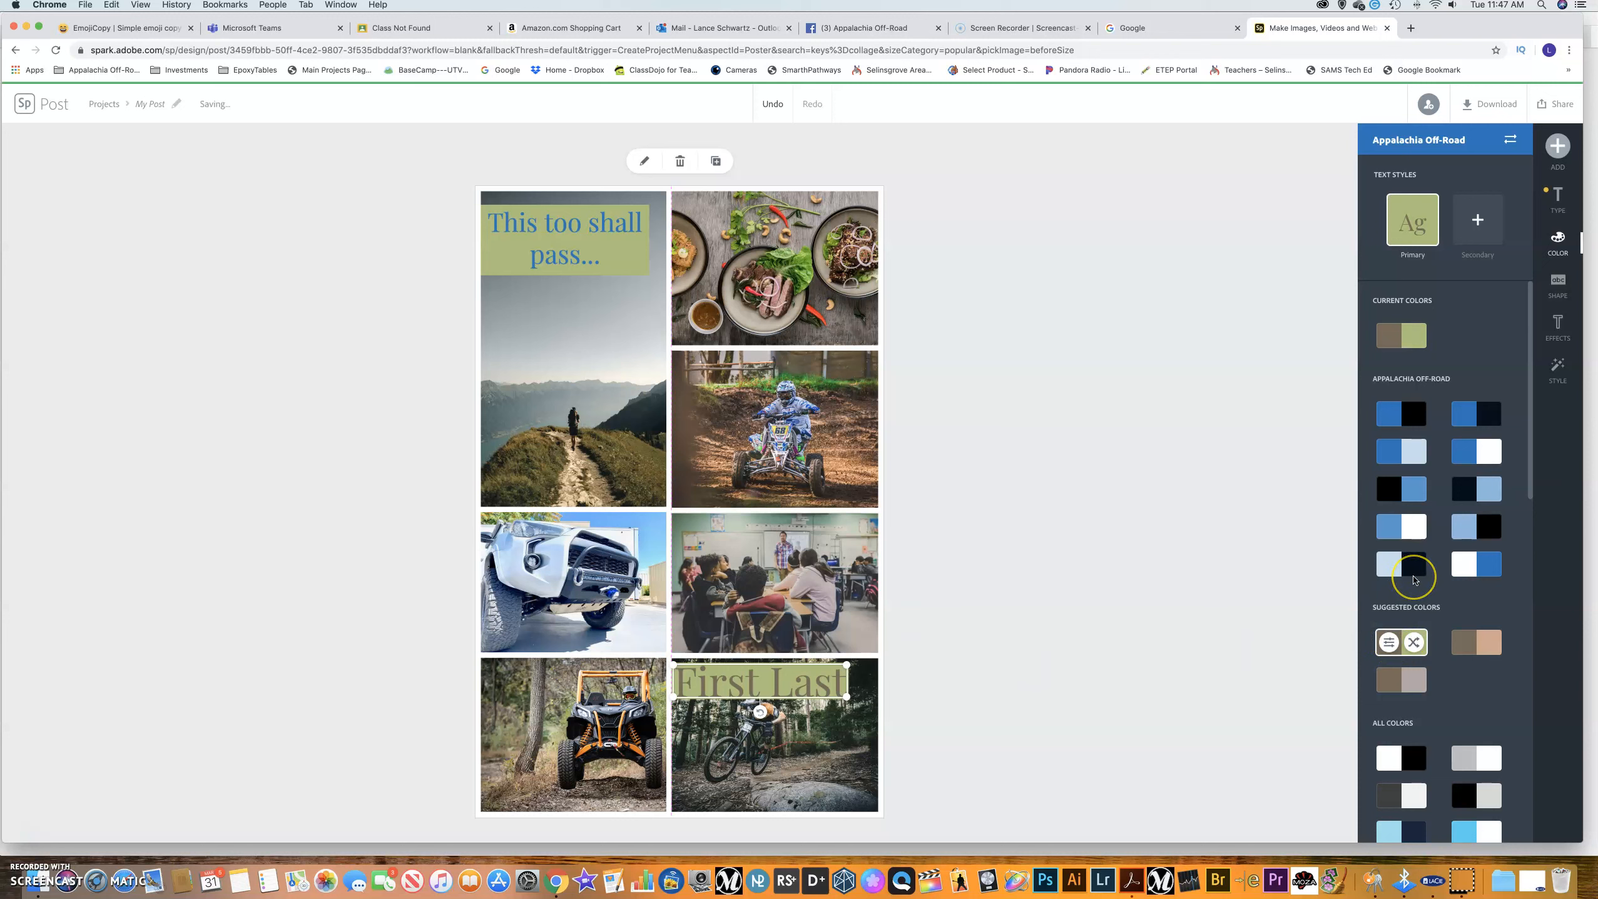
scroll(1413, 579, down, 15)
scroll(1414, 579, down, 3)
scroll(1414, 566, up, 3)
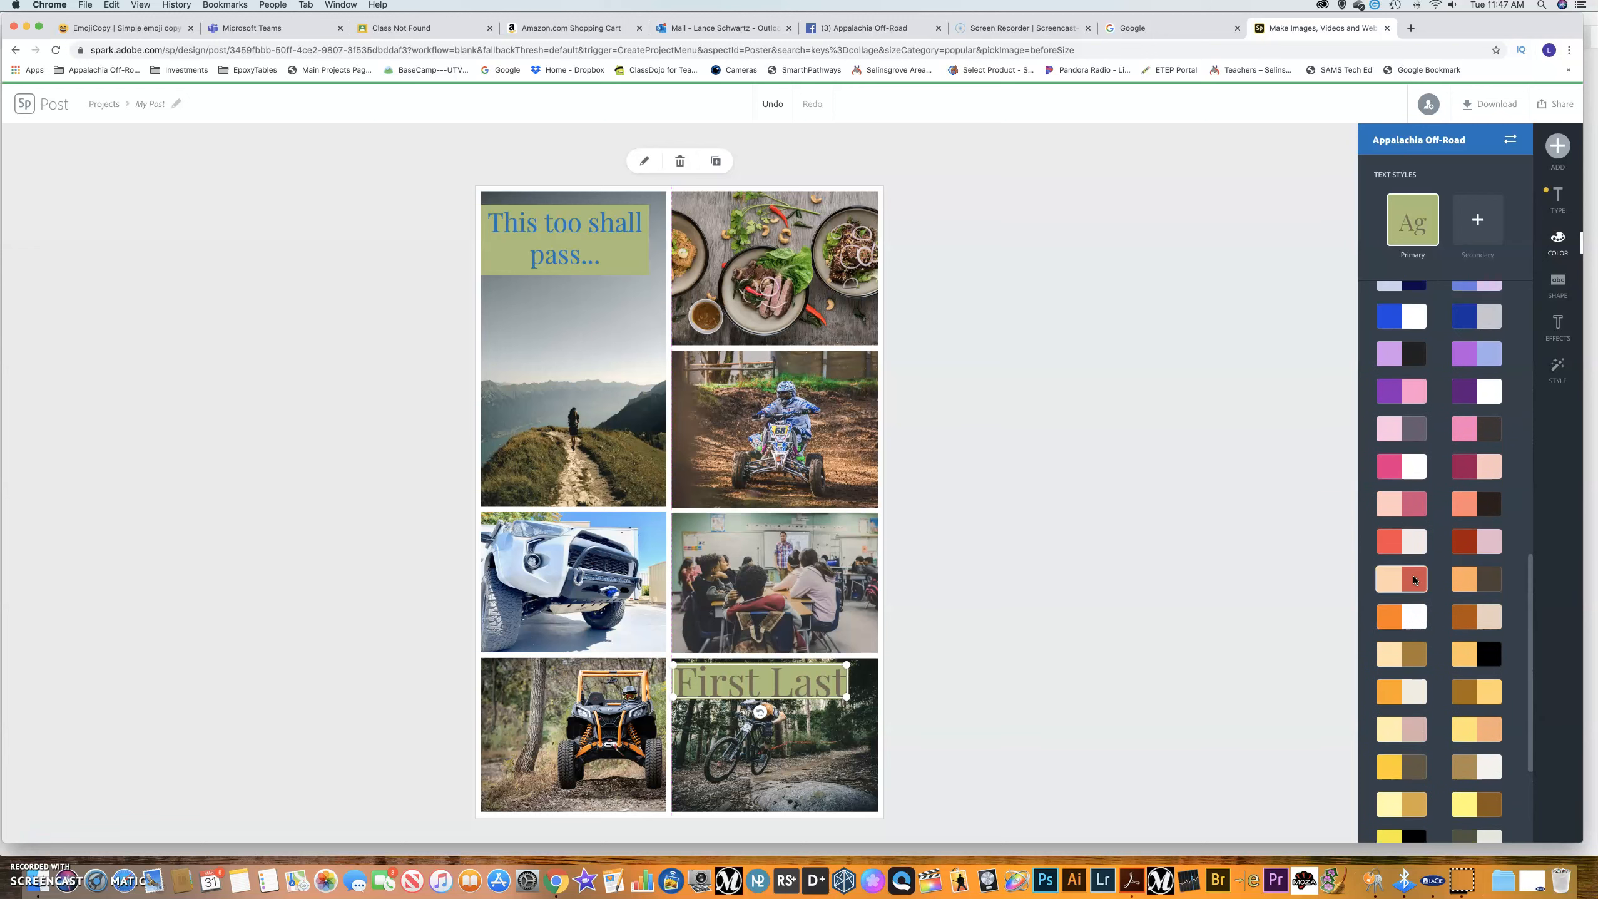
click(1473, 394)
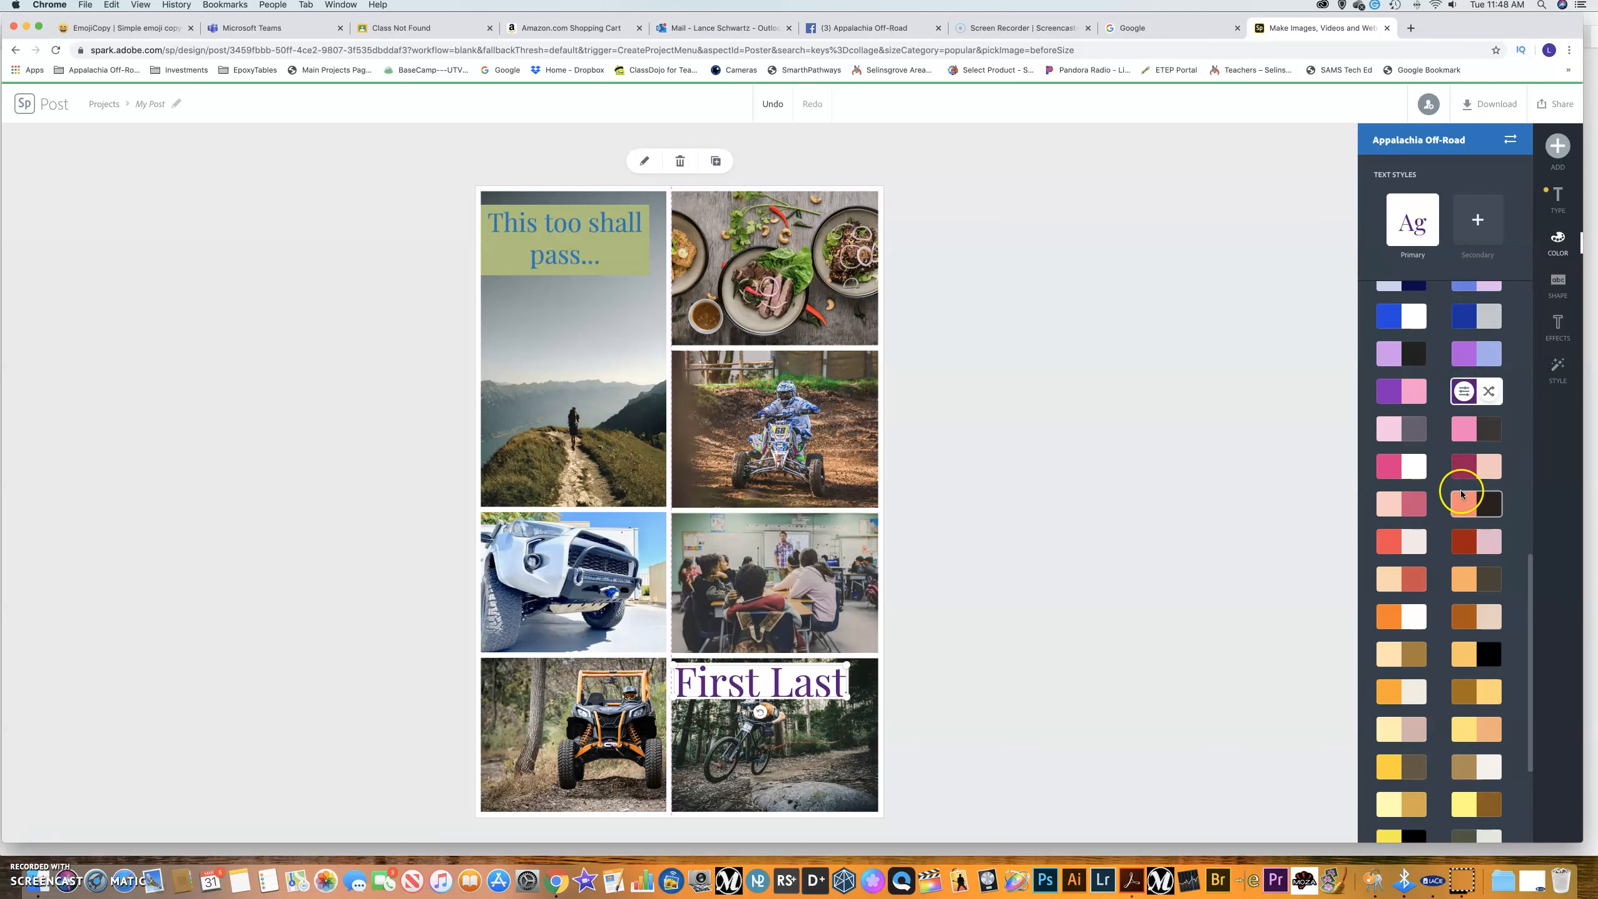
scroll(1459, 481, down, 5)
scroll(1462, 495, up, 10)
scroll(1460, 494, up, 6)
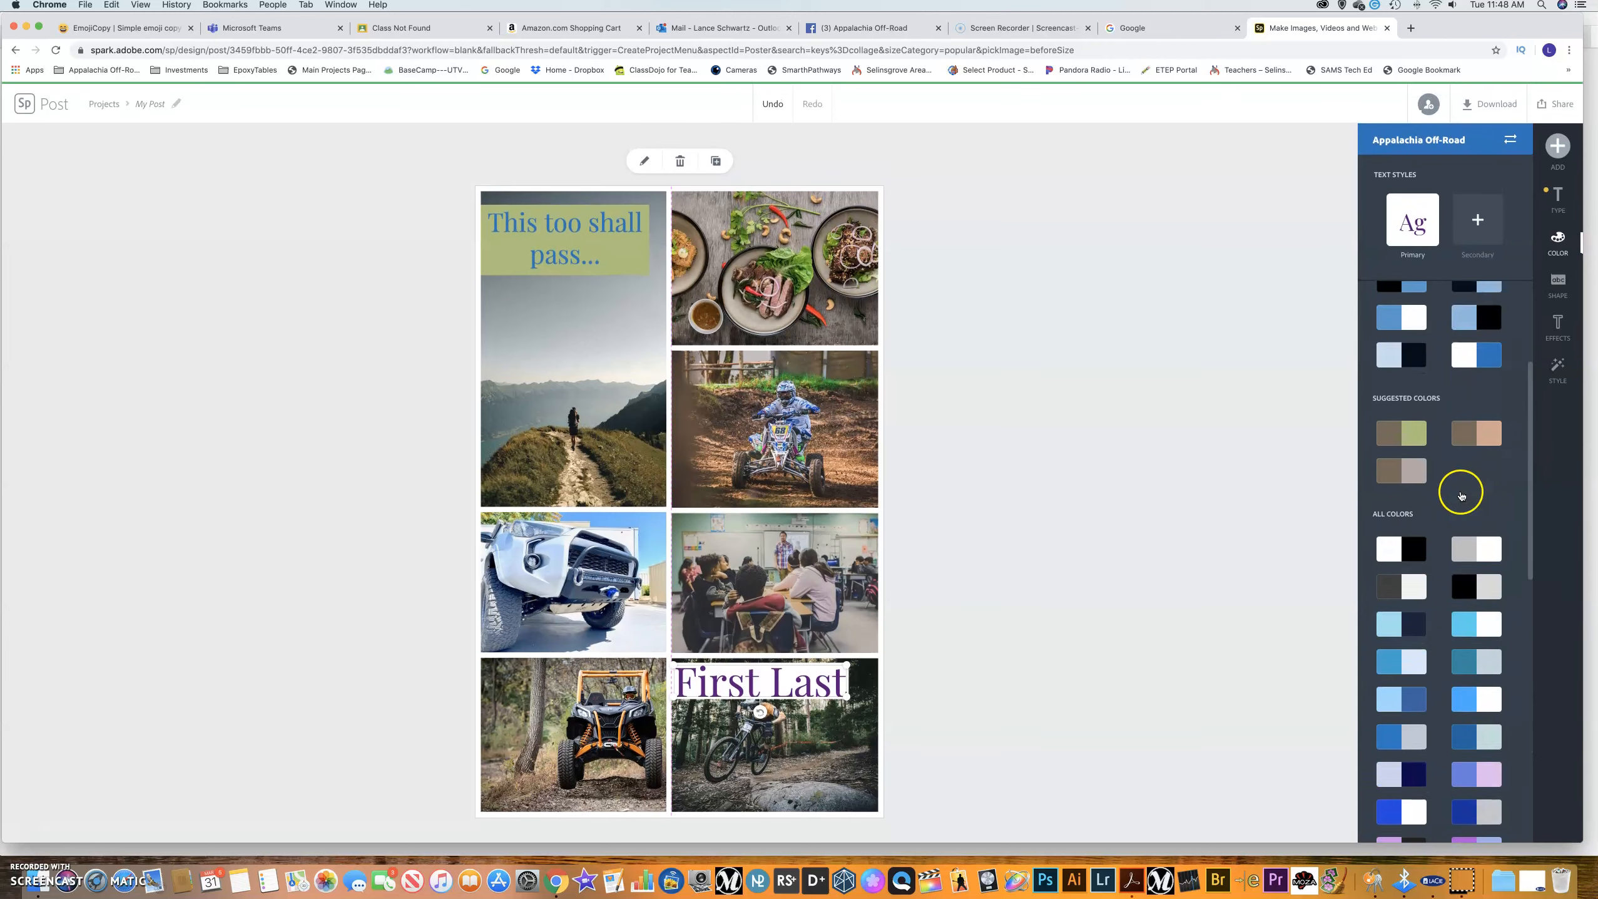
Give the word 'First' its own secondary style coloured green.
click(1471, 231)
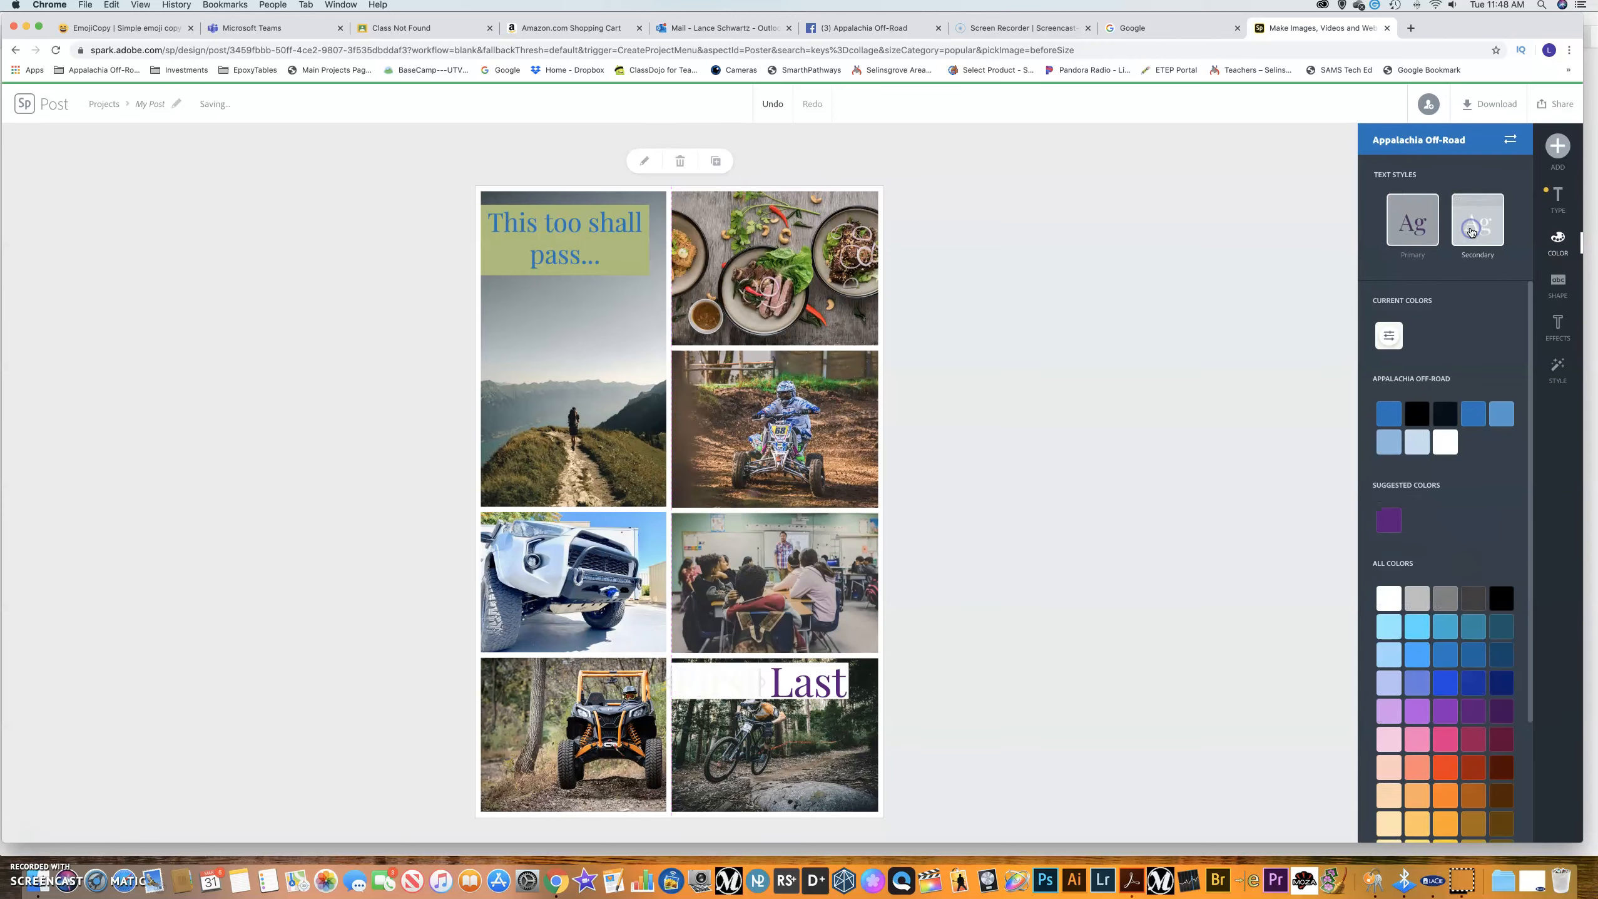
scroll(1471, 532, down, 1)
scroll(1472, 532, down, 2)
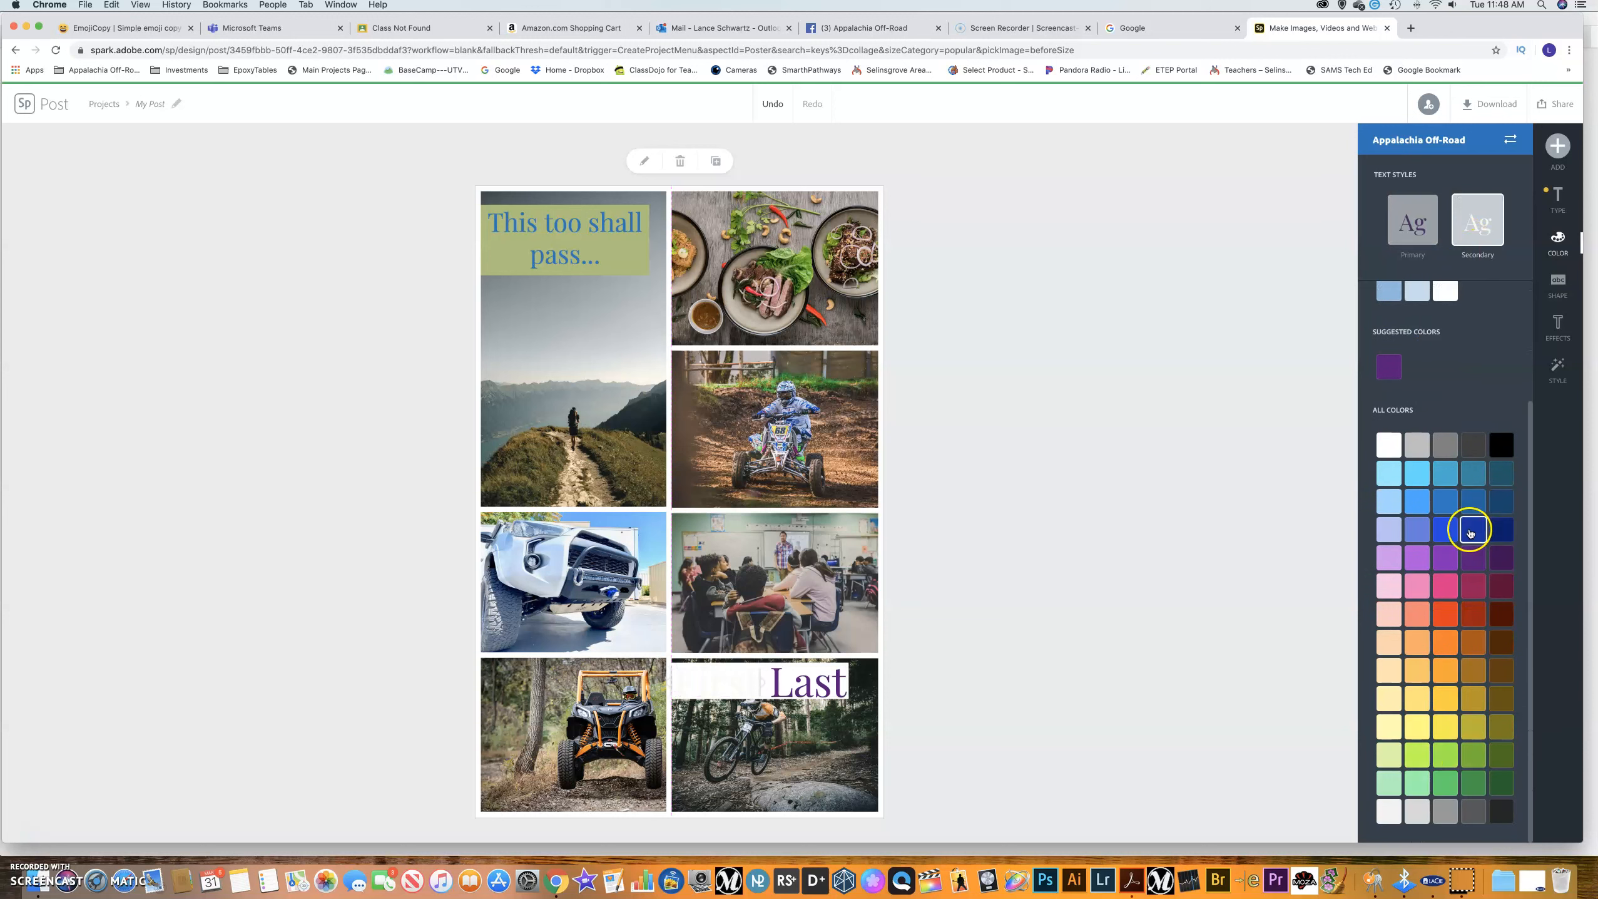
click(1445, 784)
click(821, 692)
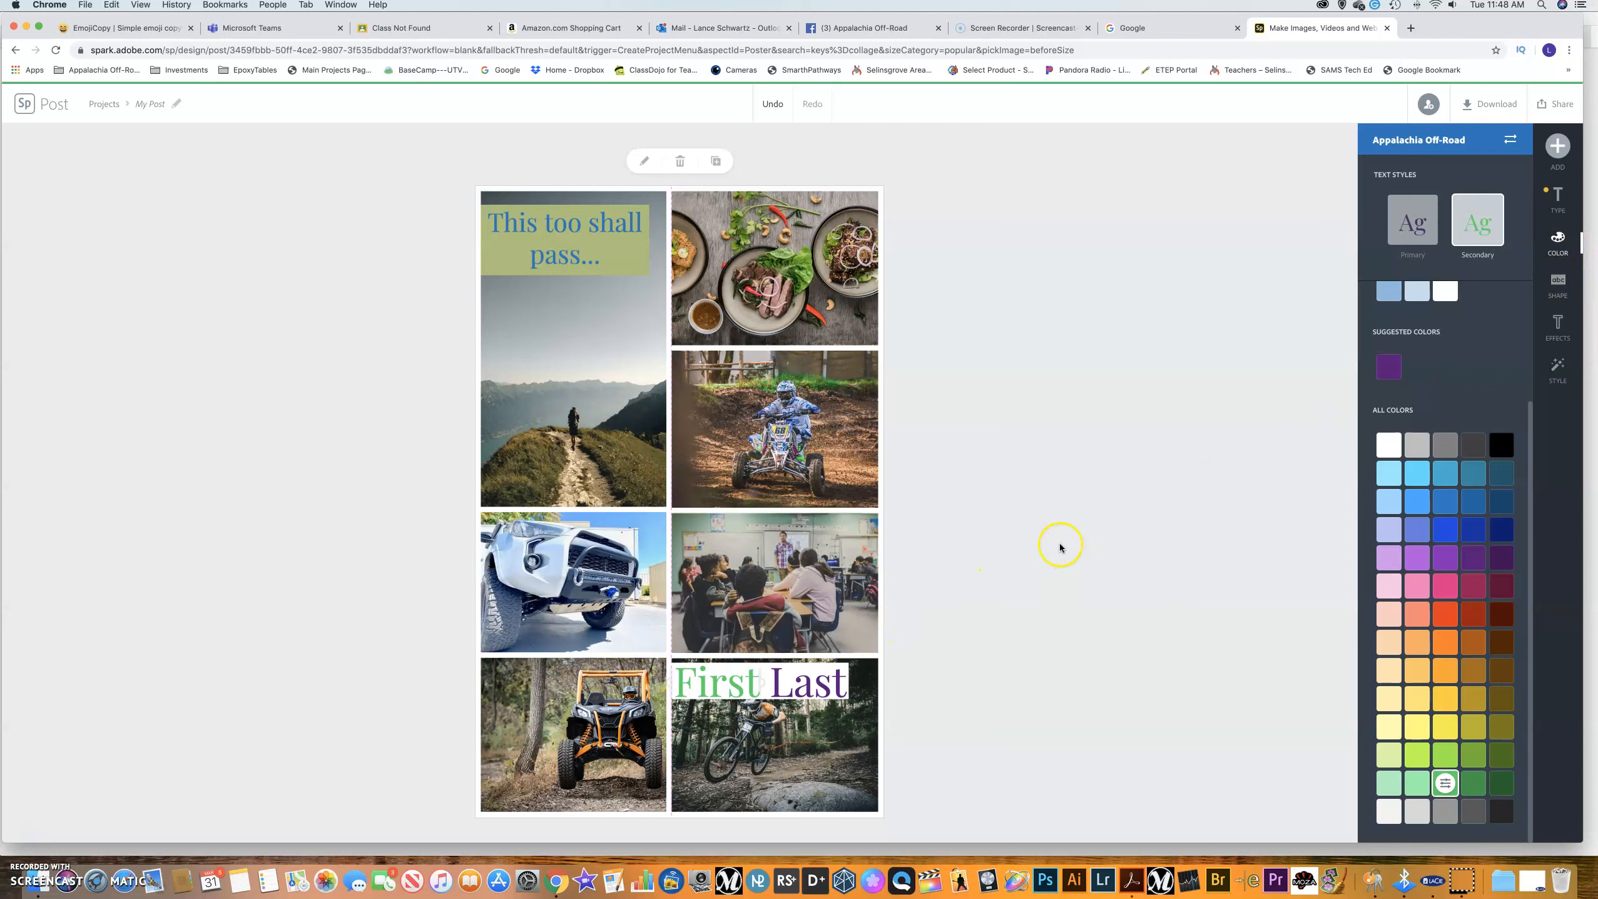
Try filled and outlined pill backings behind 'First', settle on None, then select the quote caption for effects.
click(1557, 289)
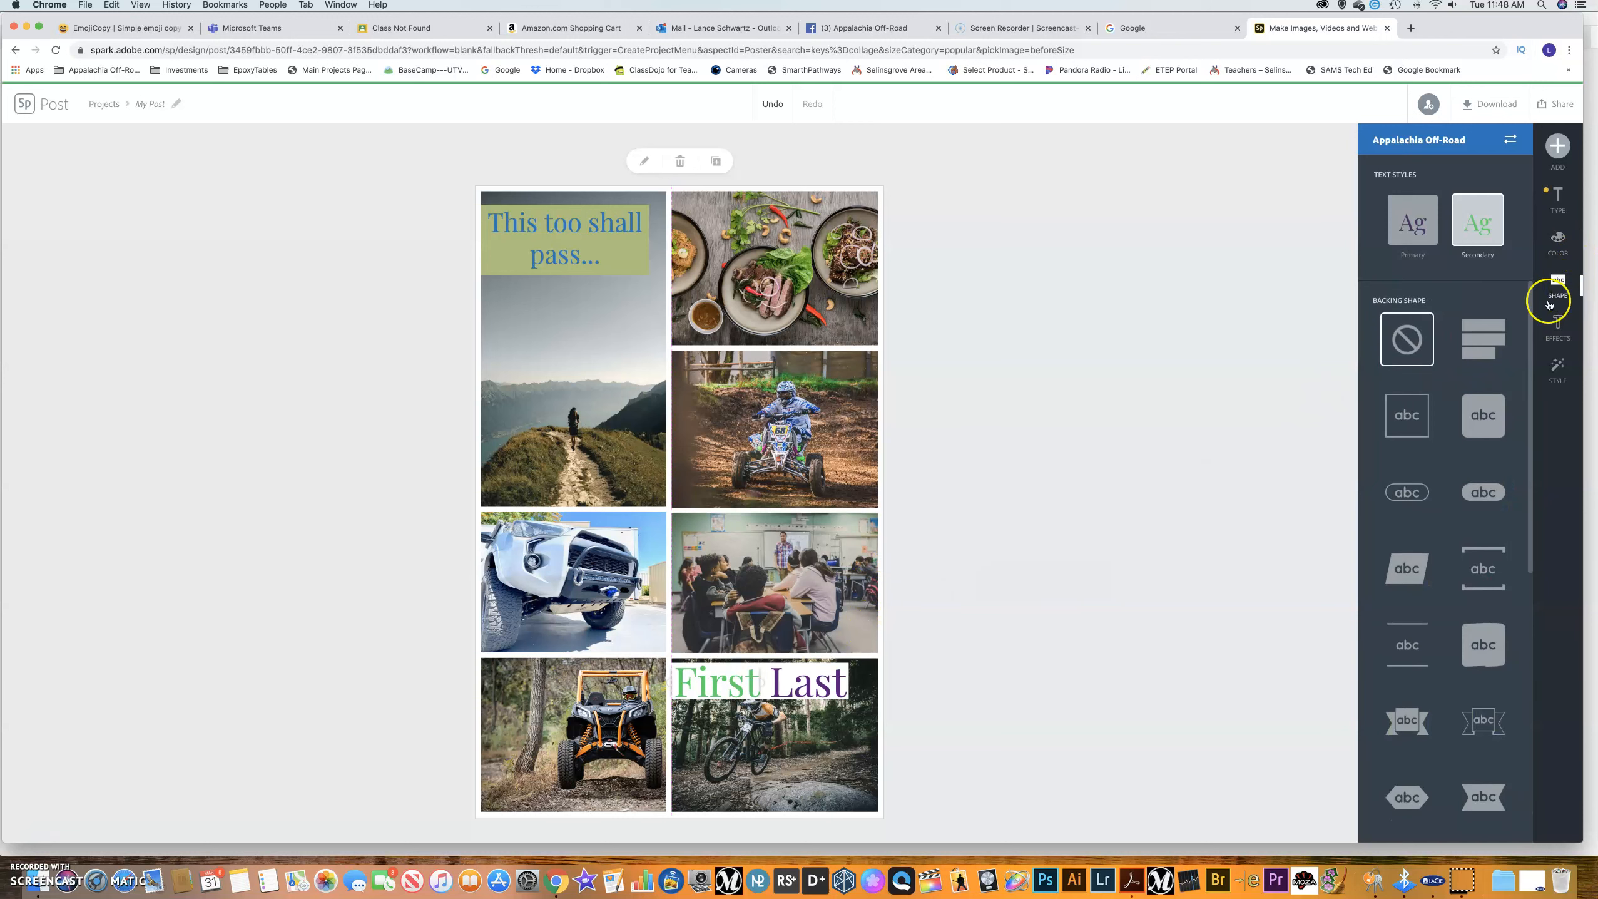
click(1489, 494)
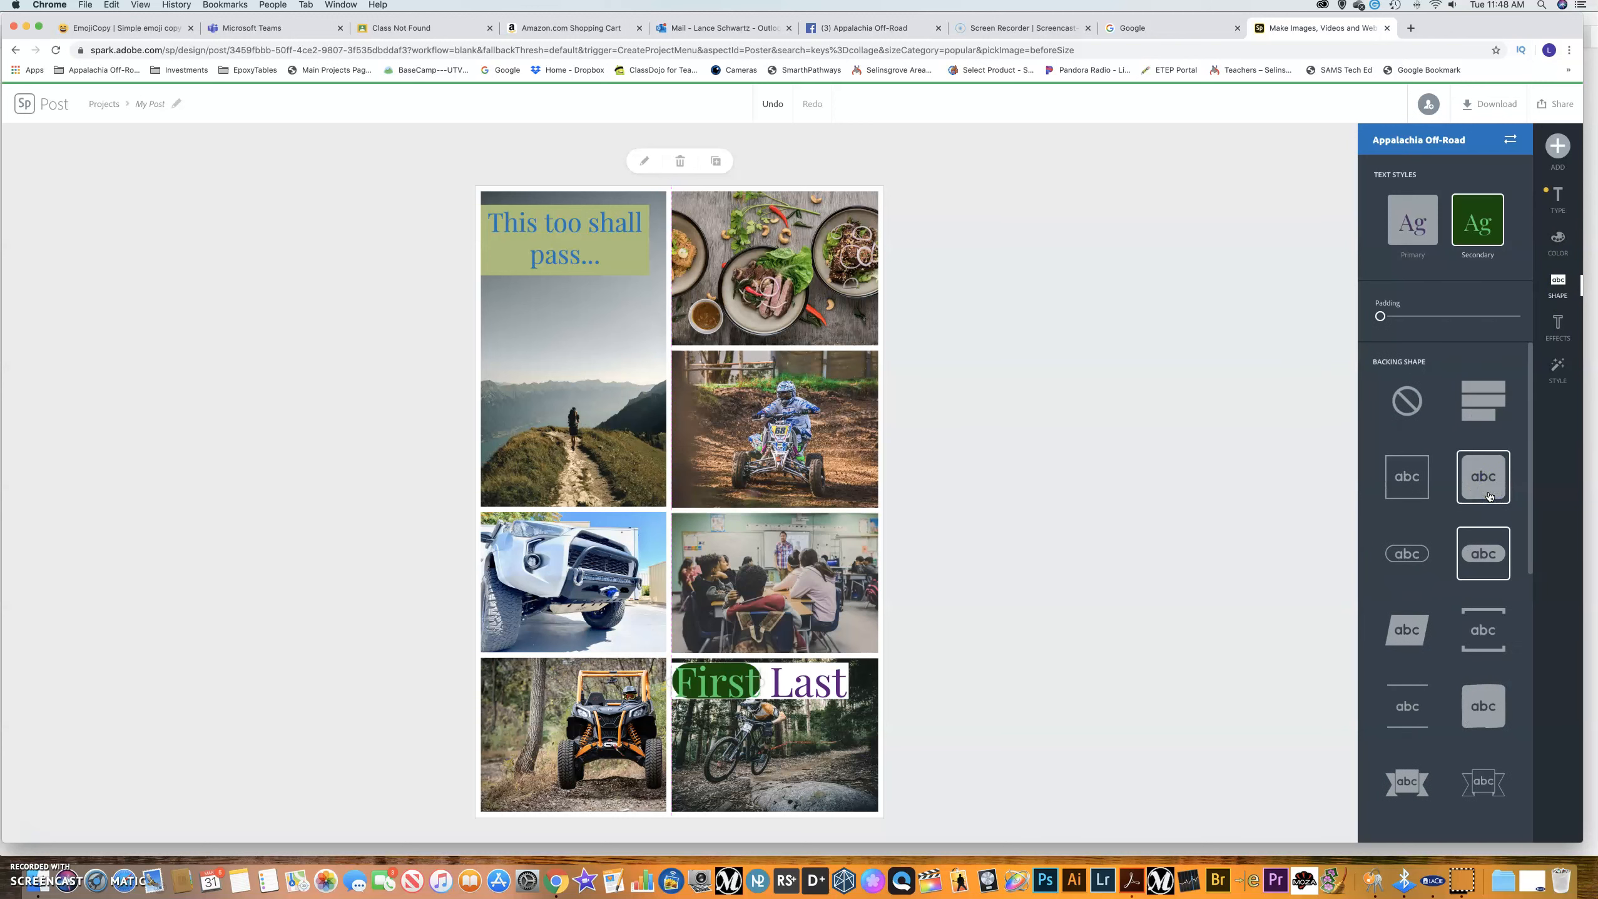
click(1398, 553)
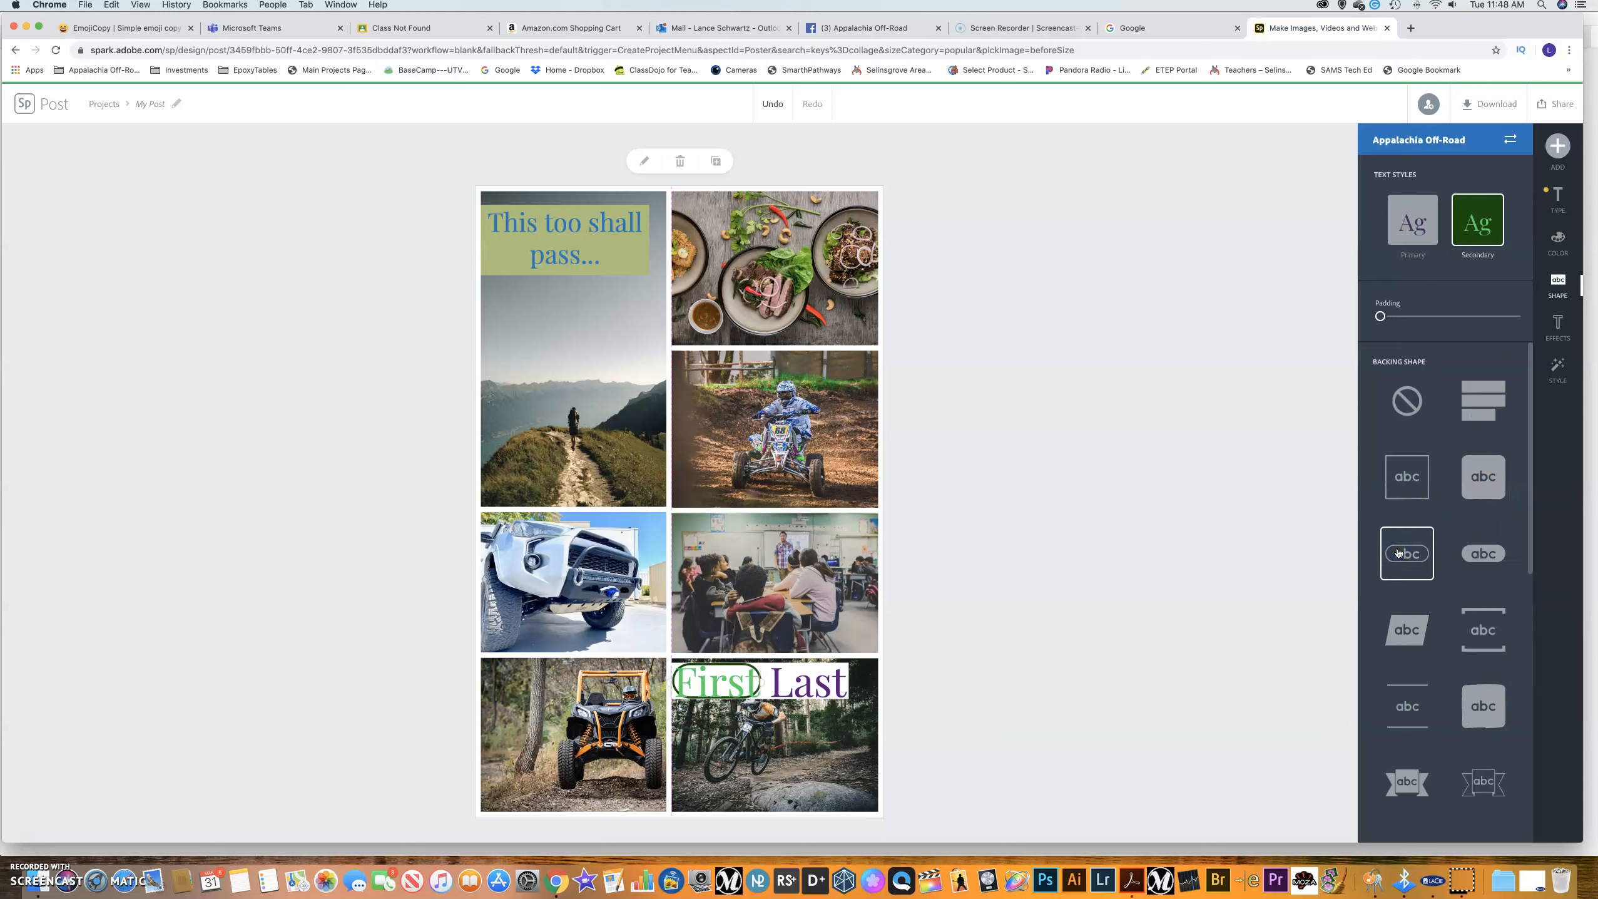
click(1405, 402)
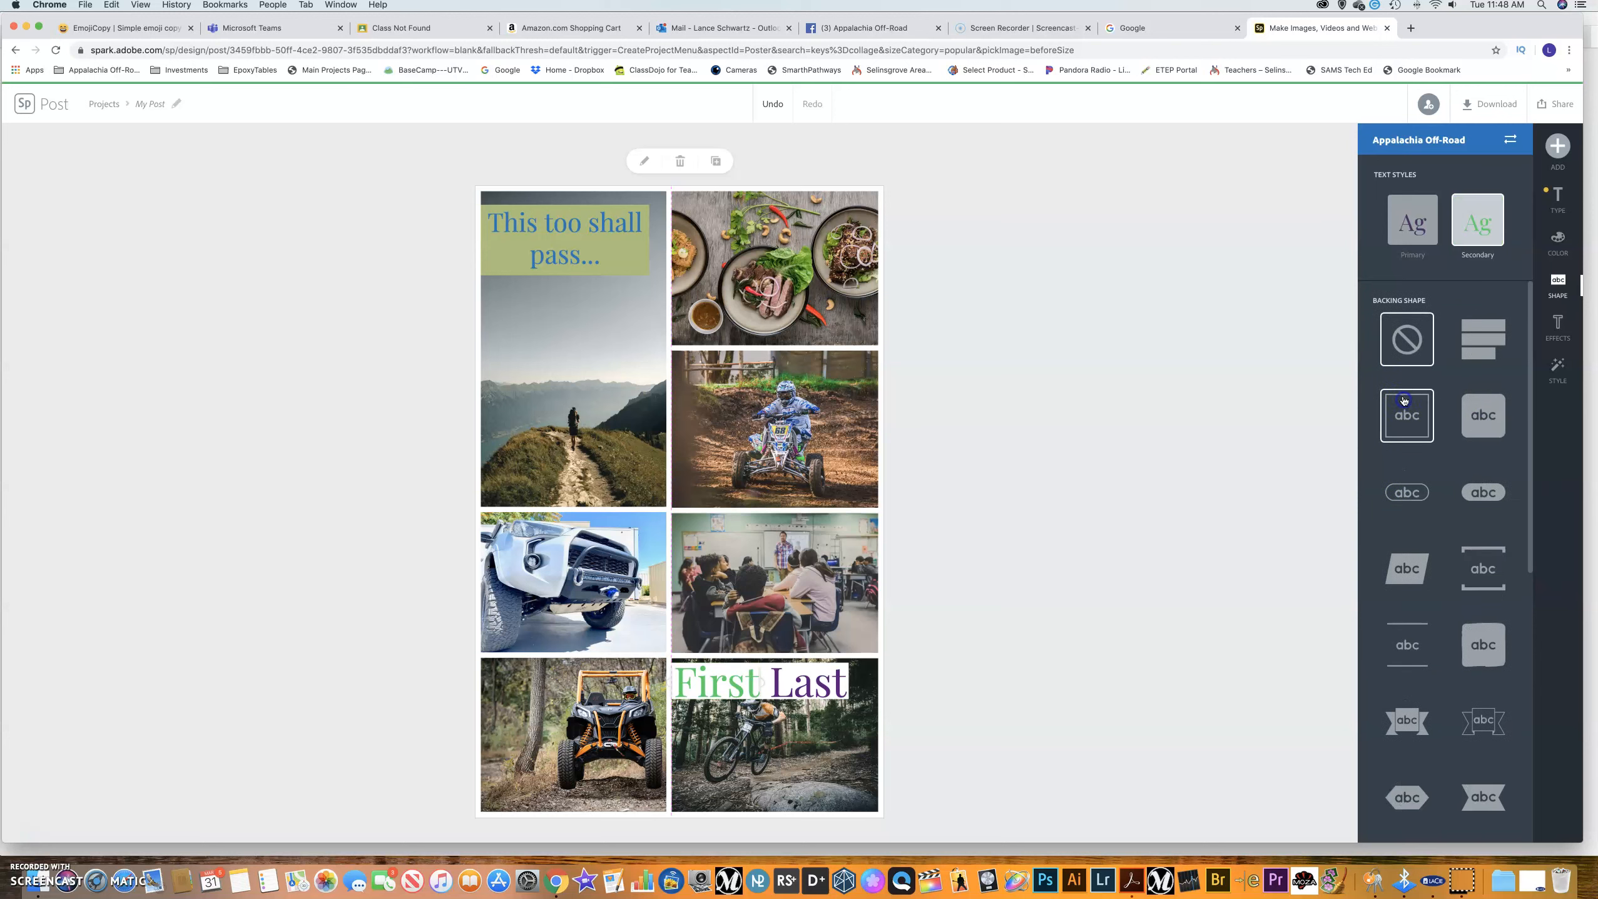
click(1562, 323)
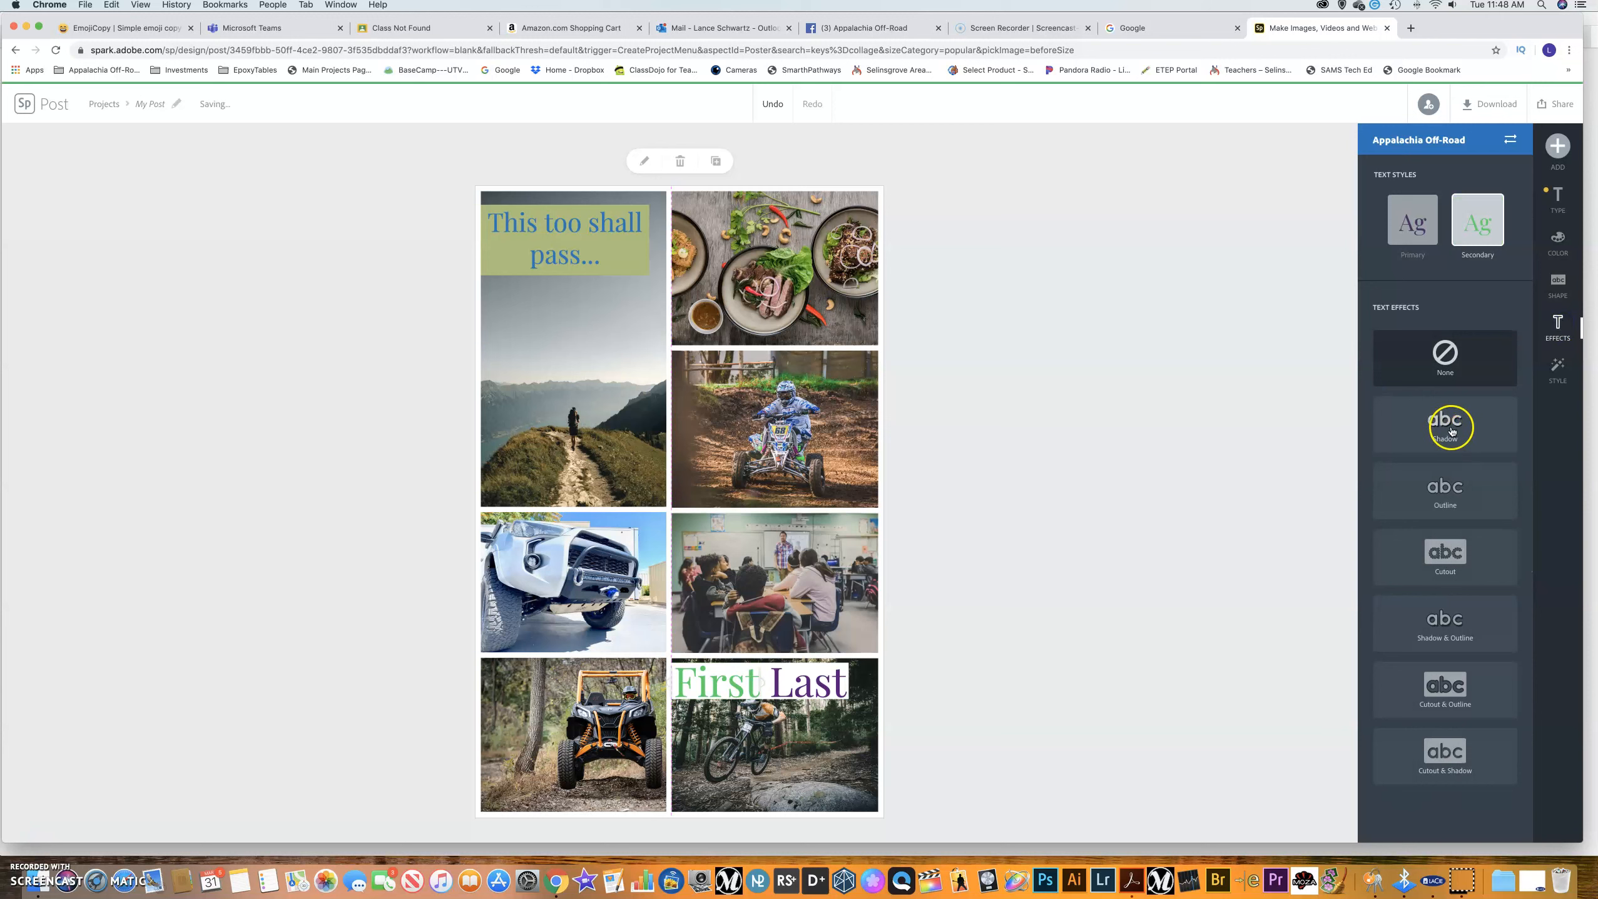
click(569, 264)
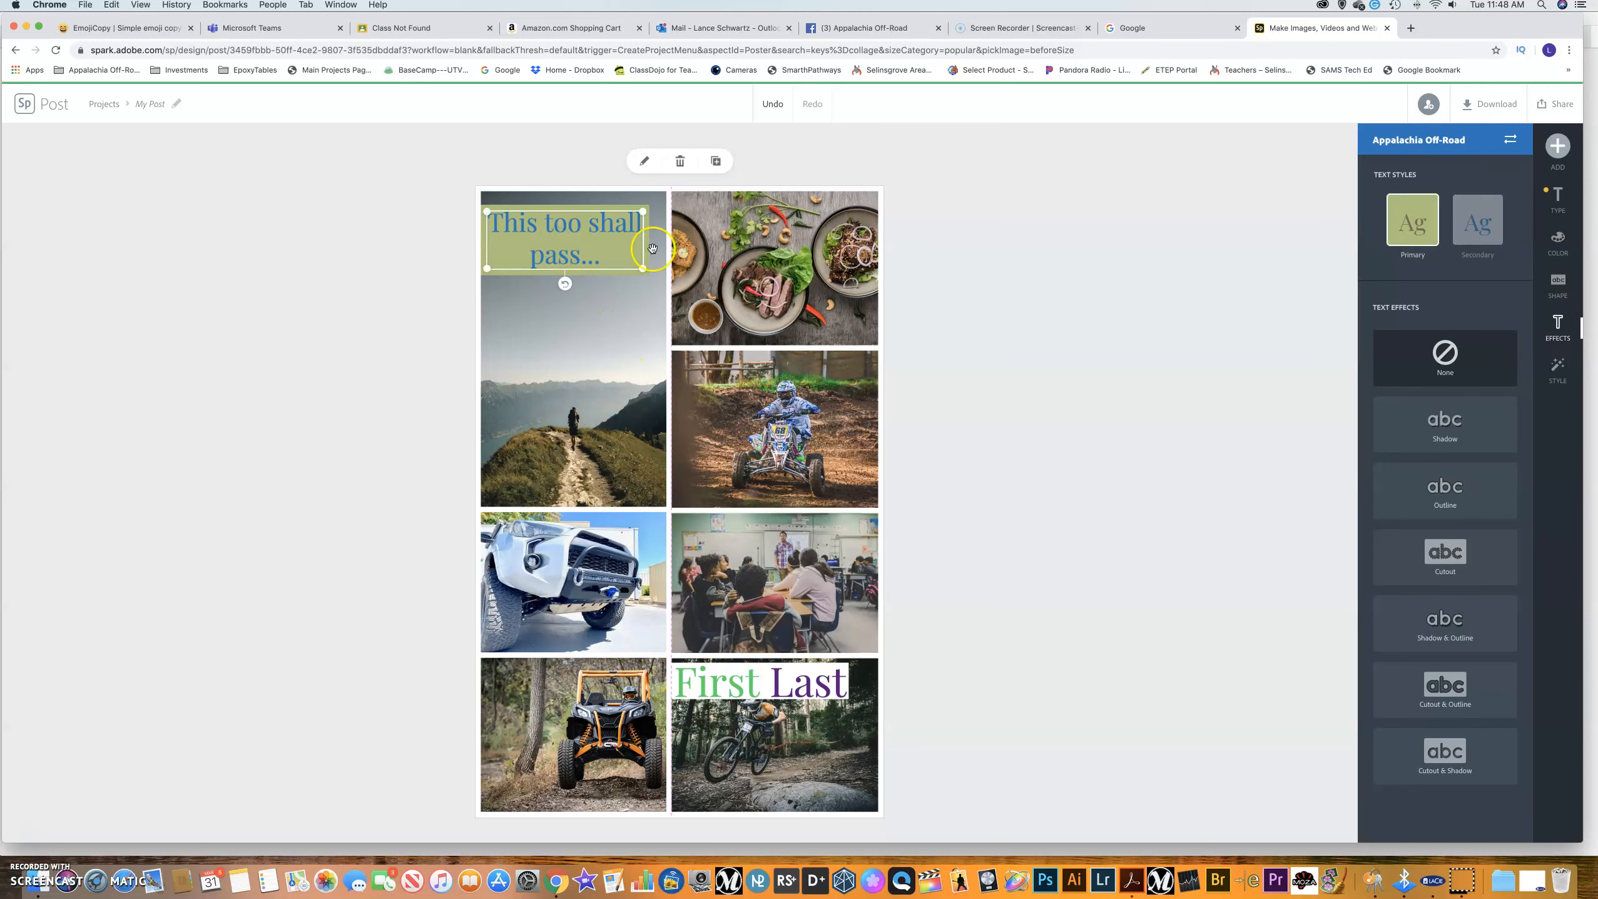
Try Shadow, Outline, Cutout and Shadow & Outline, then give the quote a white script style on grey.
click(1441, 433)
click(1441, 526)
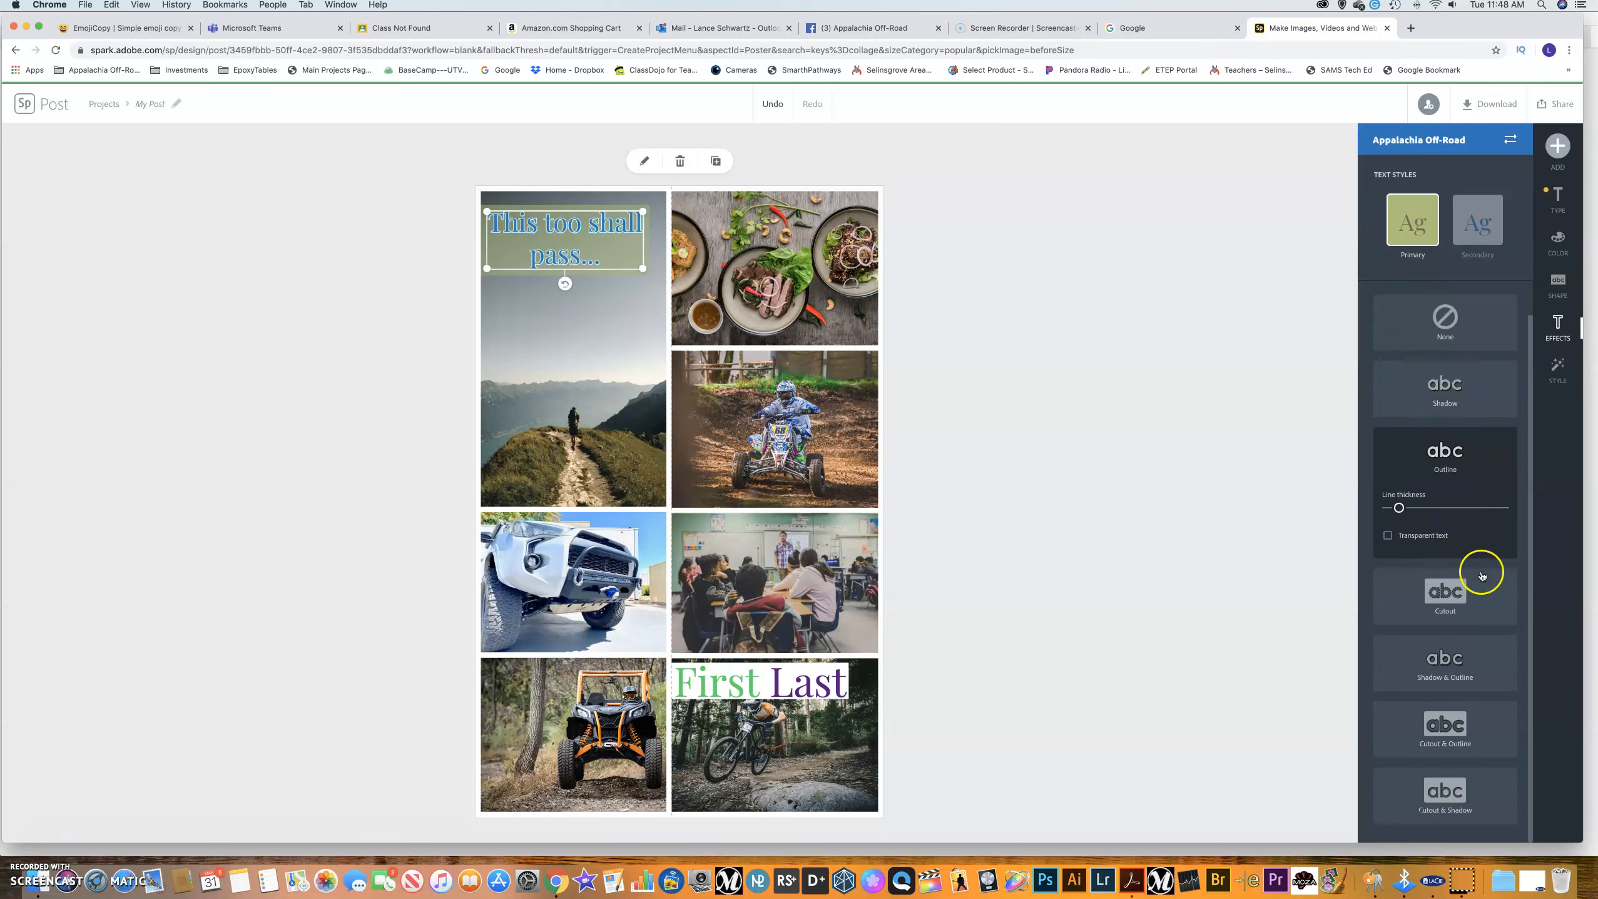
click(1463, 598)
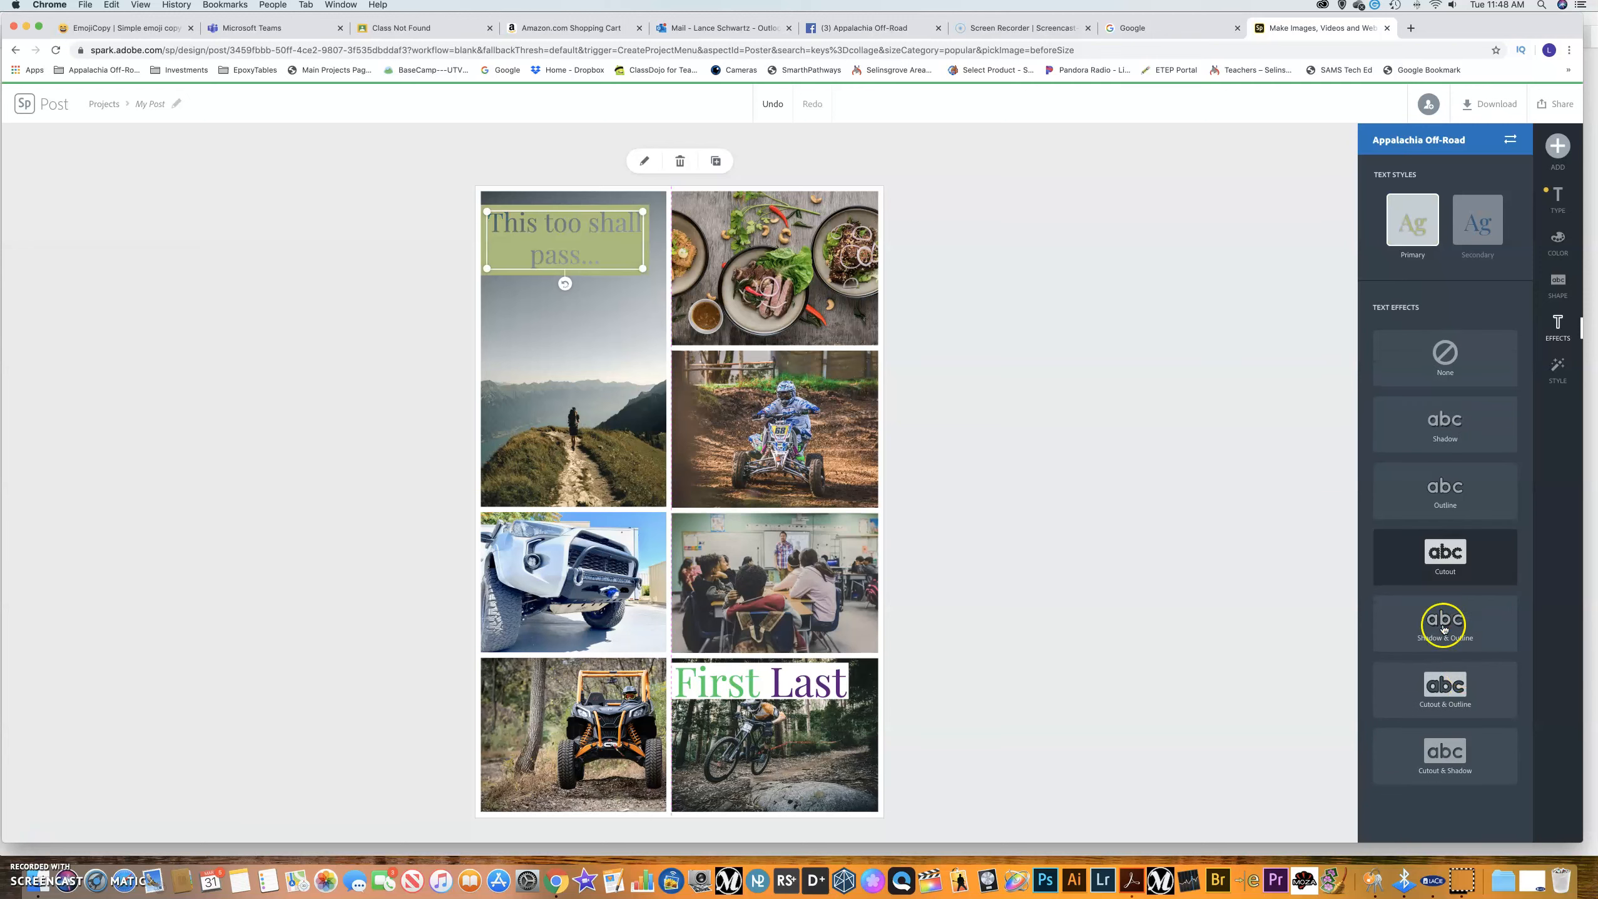
click(1444, 628)
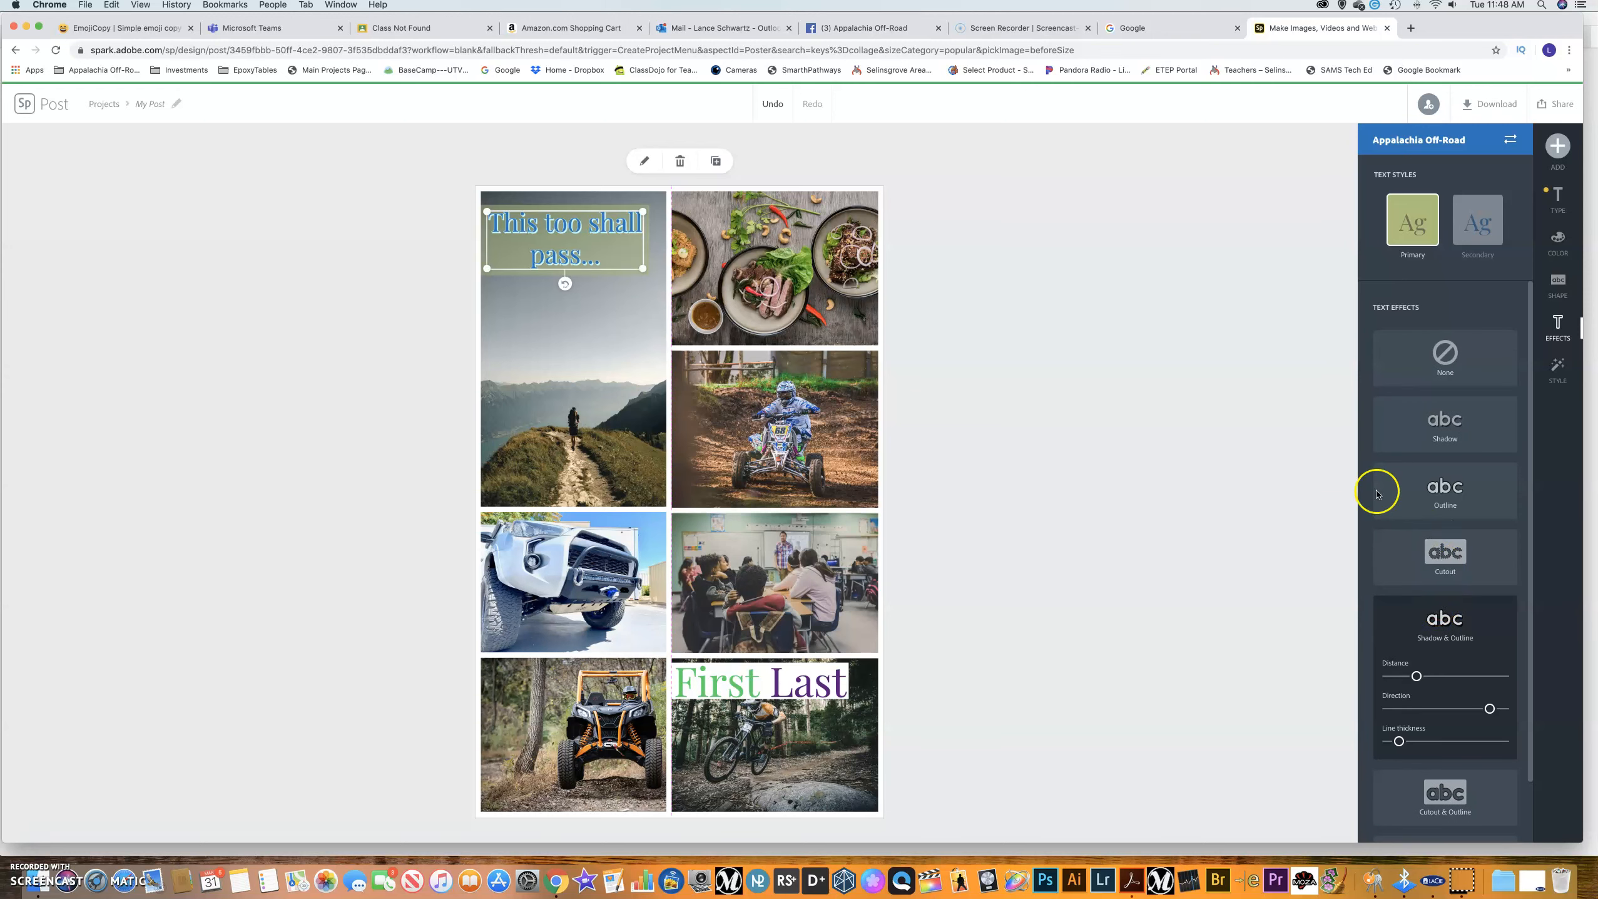
click(1560, 364)
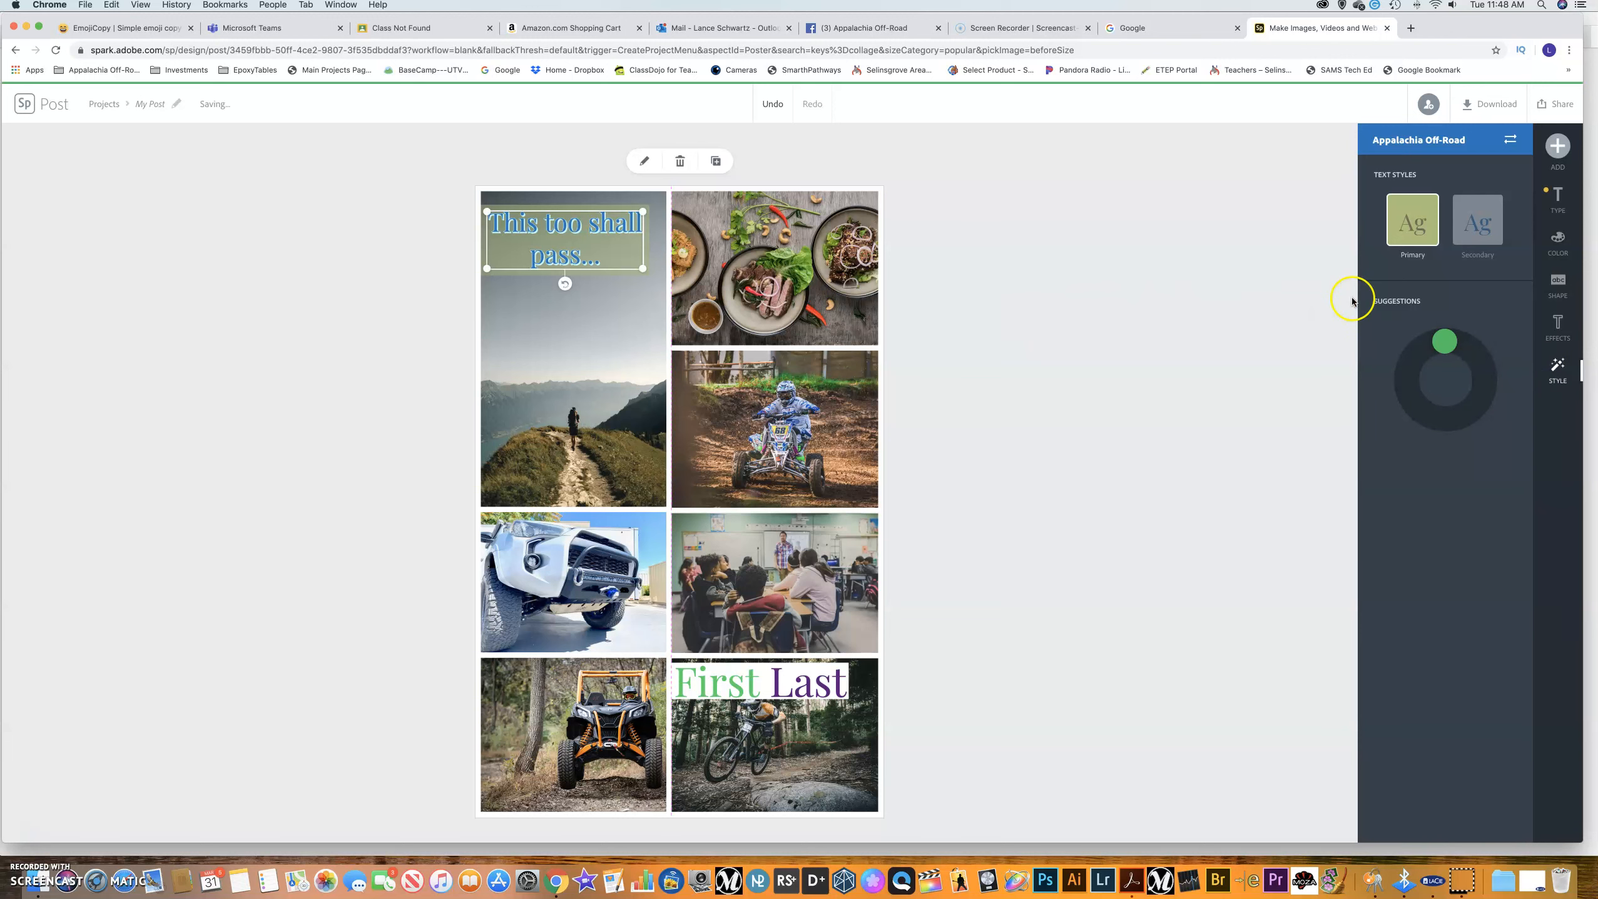
mouse_move(1453, 347)
mouse_down()
mouse_move(1473, 385)
mouse_move(1430, 397)
mouse_move(1428, 367)
mouse_move(1460, 355)
mouse_up()
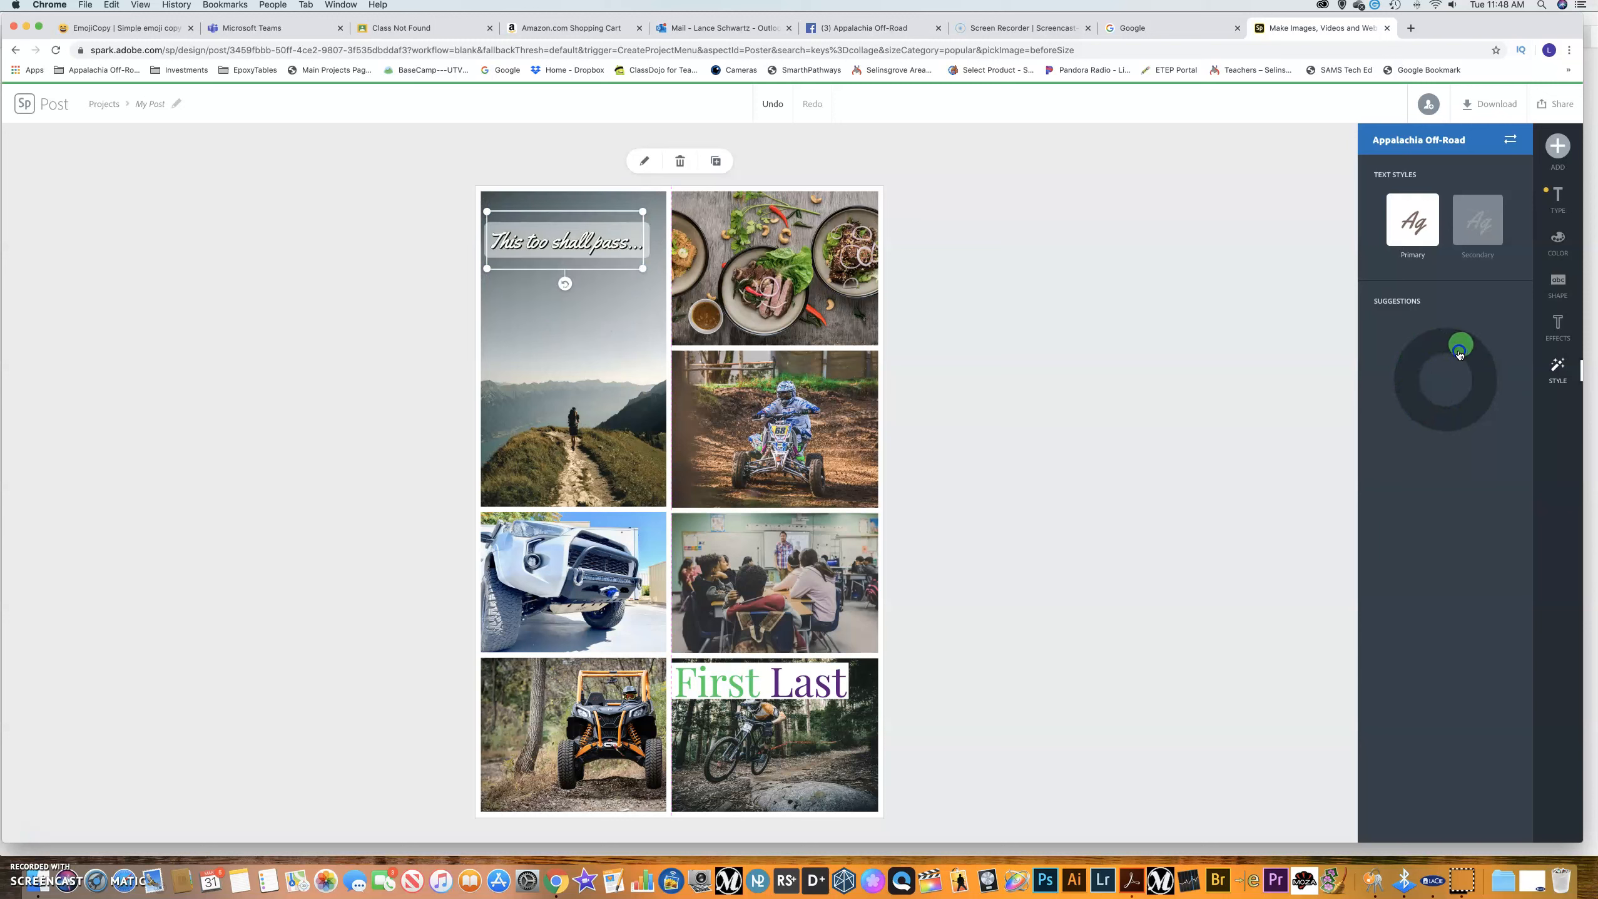
click(1219, 347)
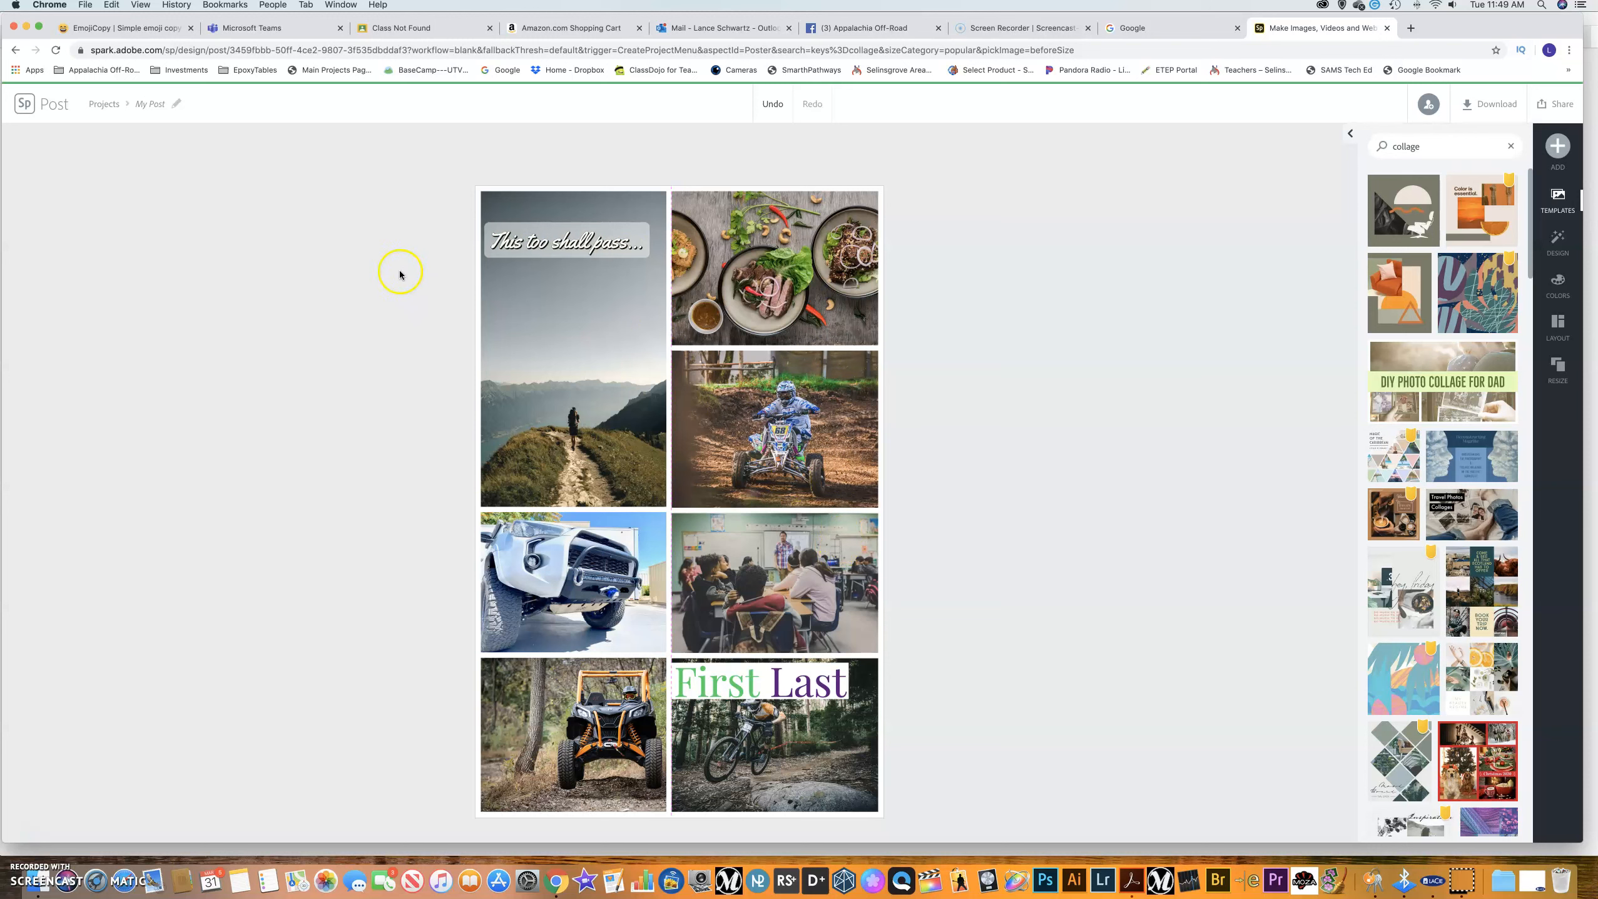
Rename the project from 'My Post' to 'Poster' and bring up the Share menu.
click(153, 103)
click(1554, 108)
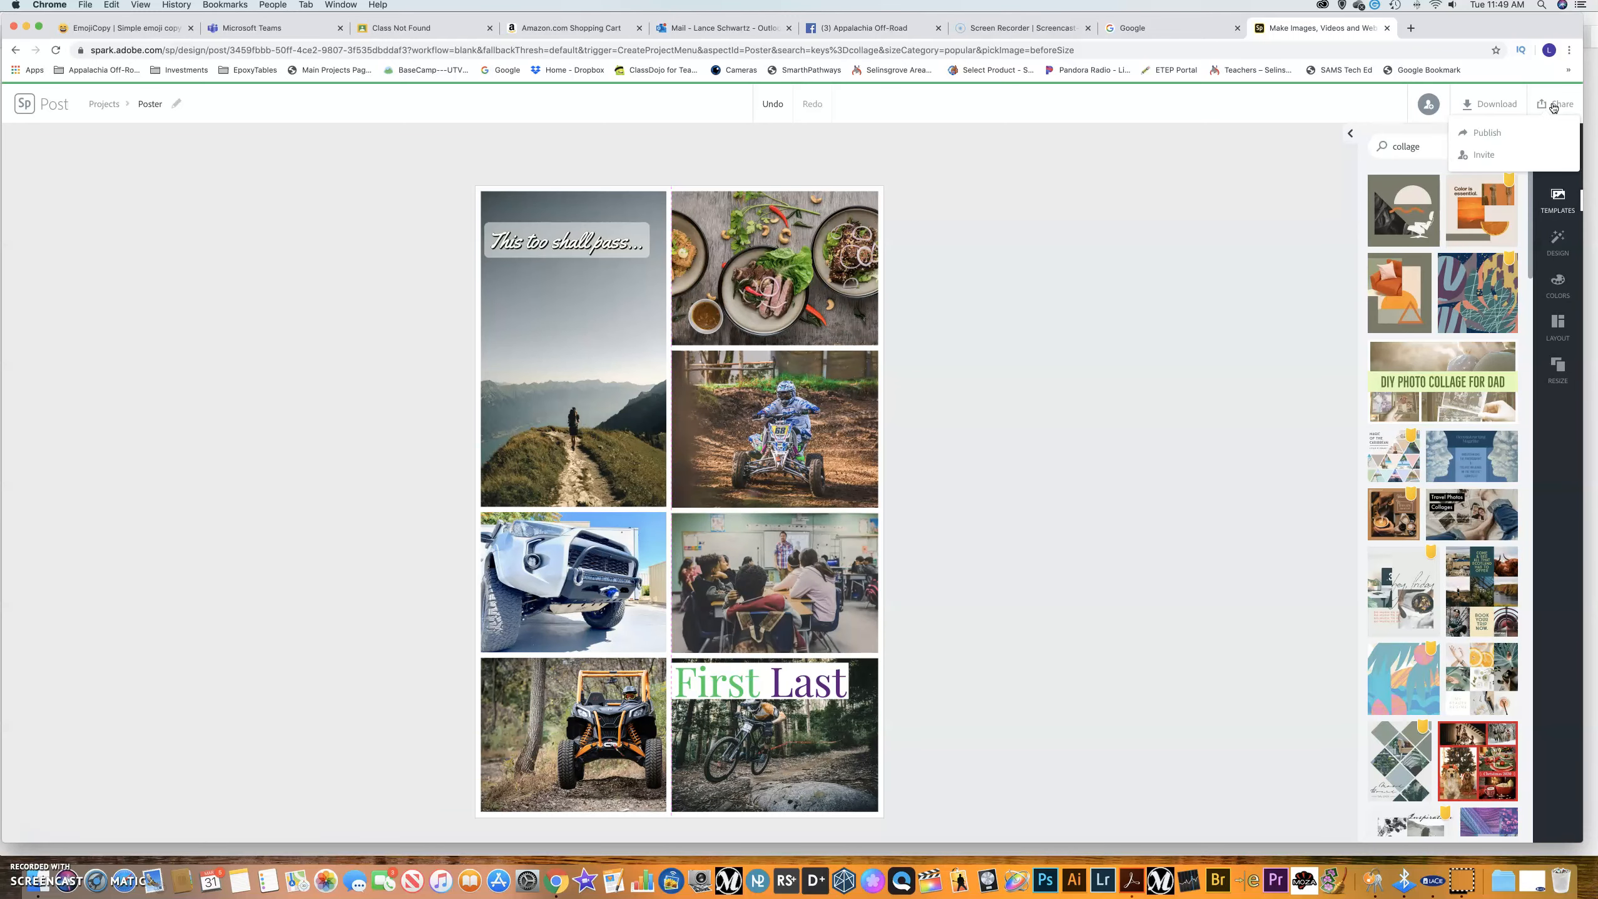
Invite a collaborator to edit the Poster by entering their e-mail address and sending the invitation.
click(1490, 159)
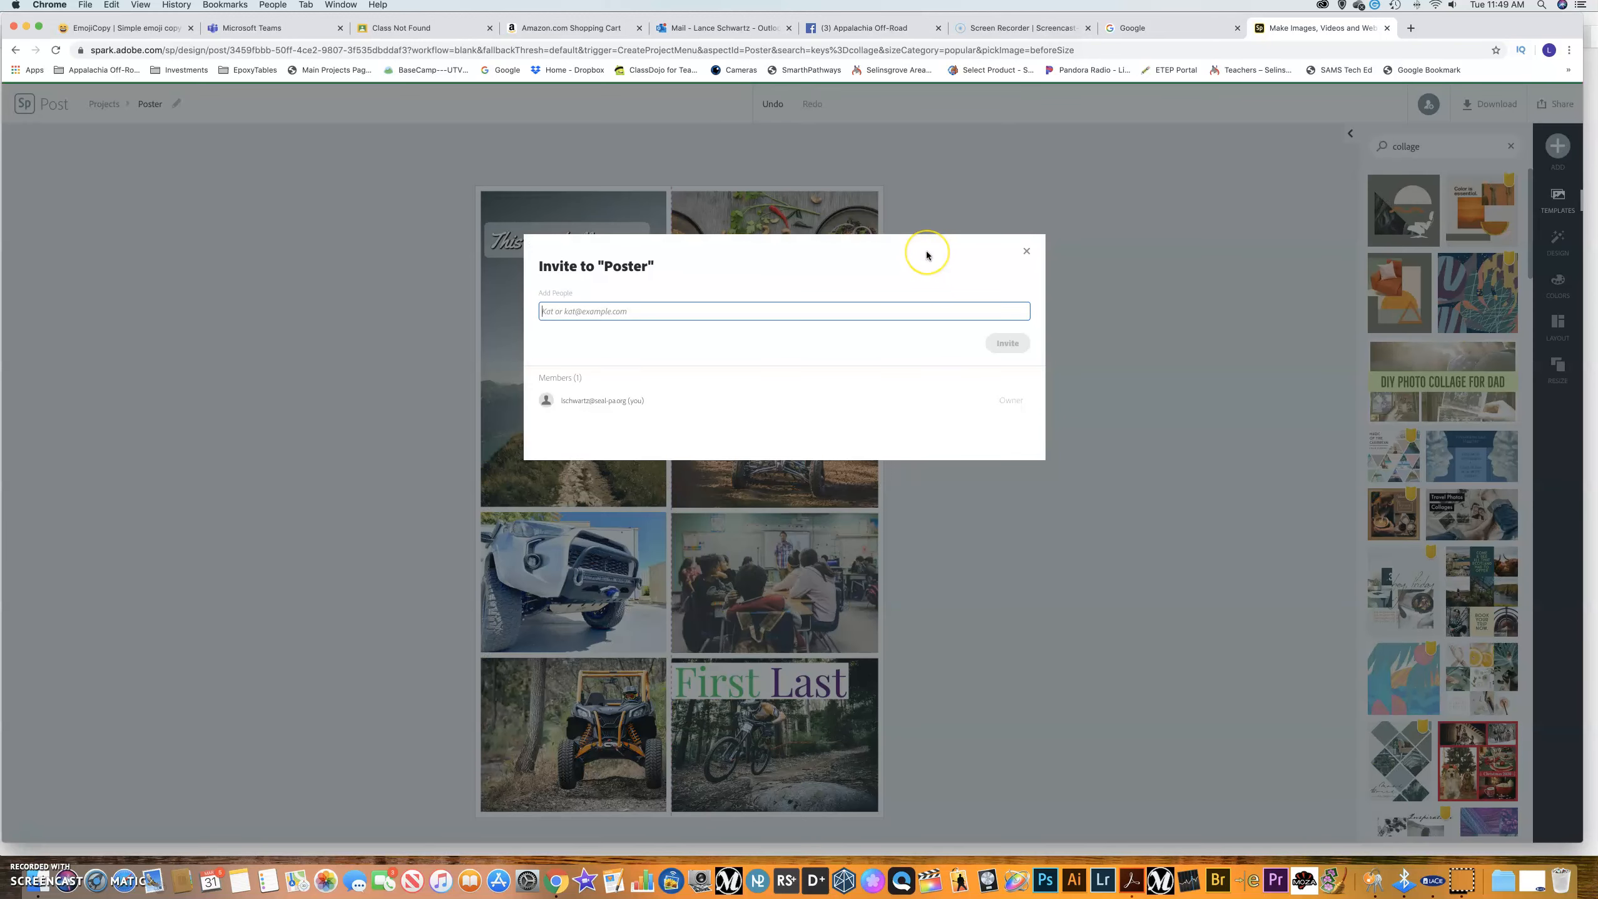
click(596, 405)
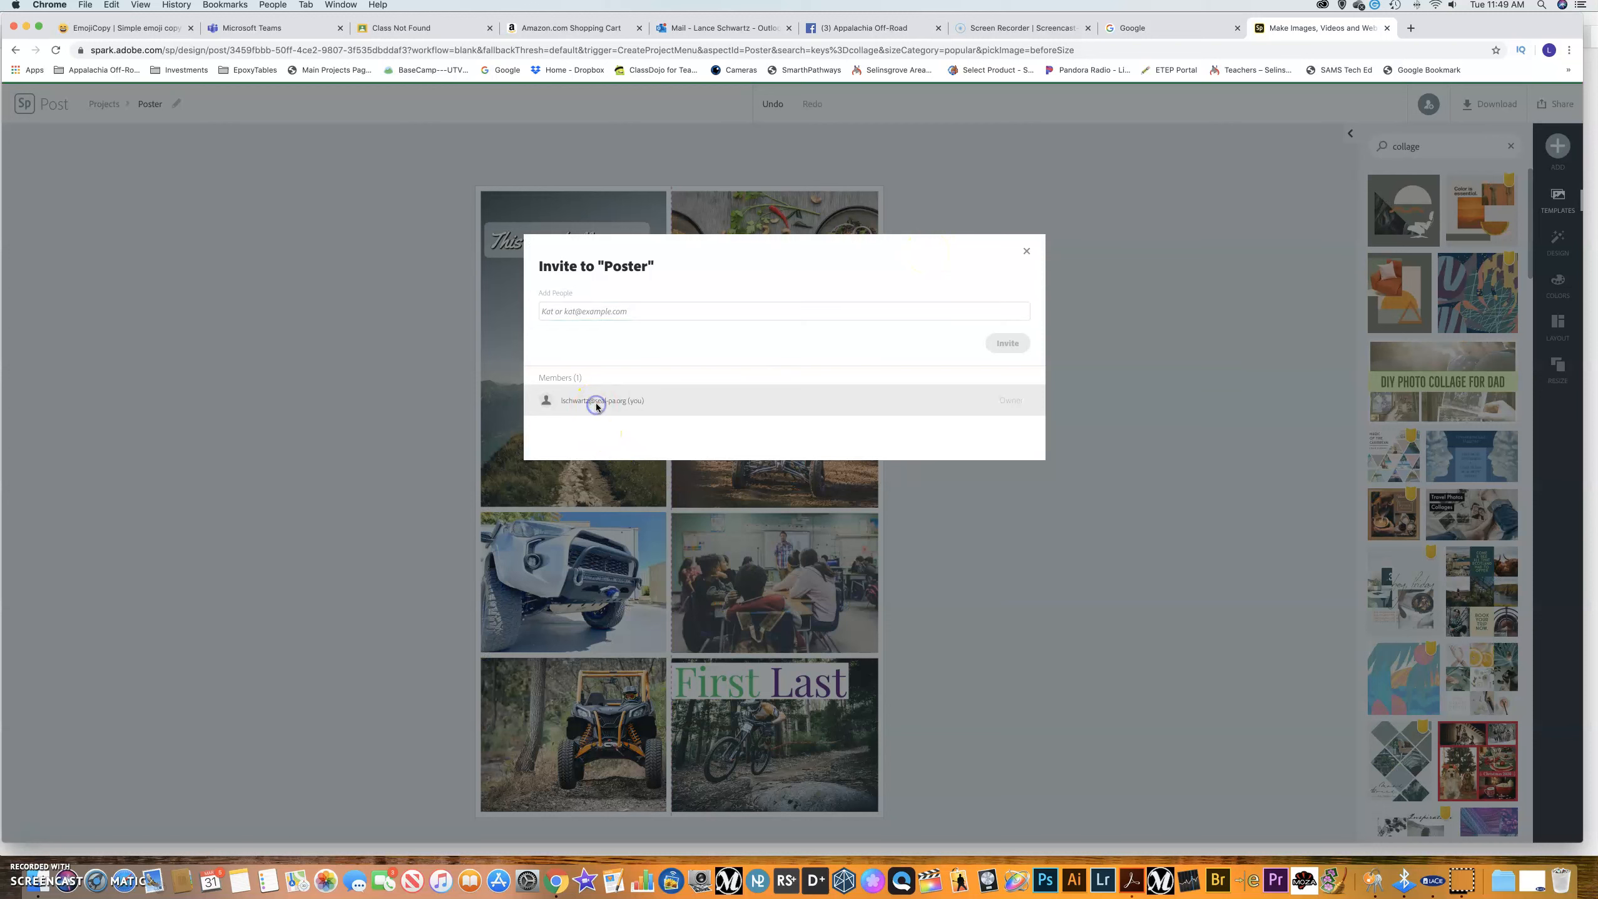
click(576, 315)
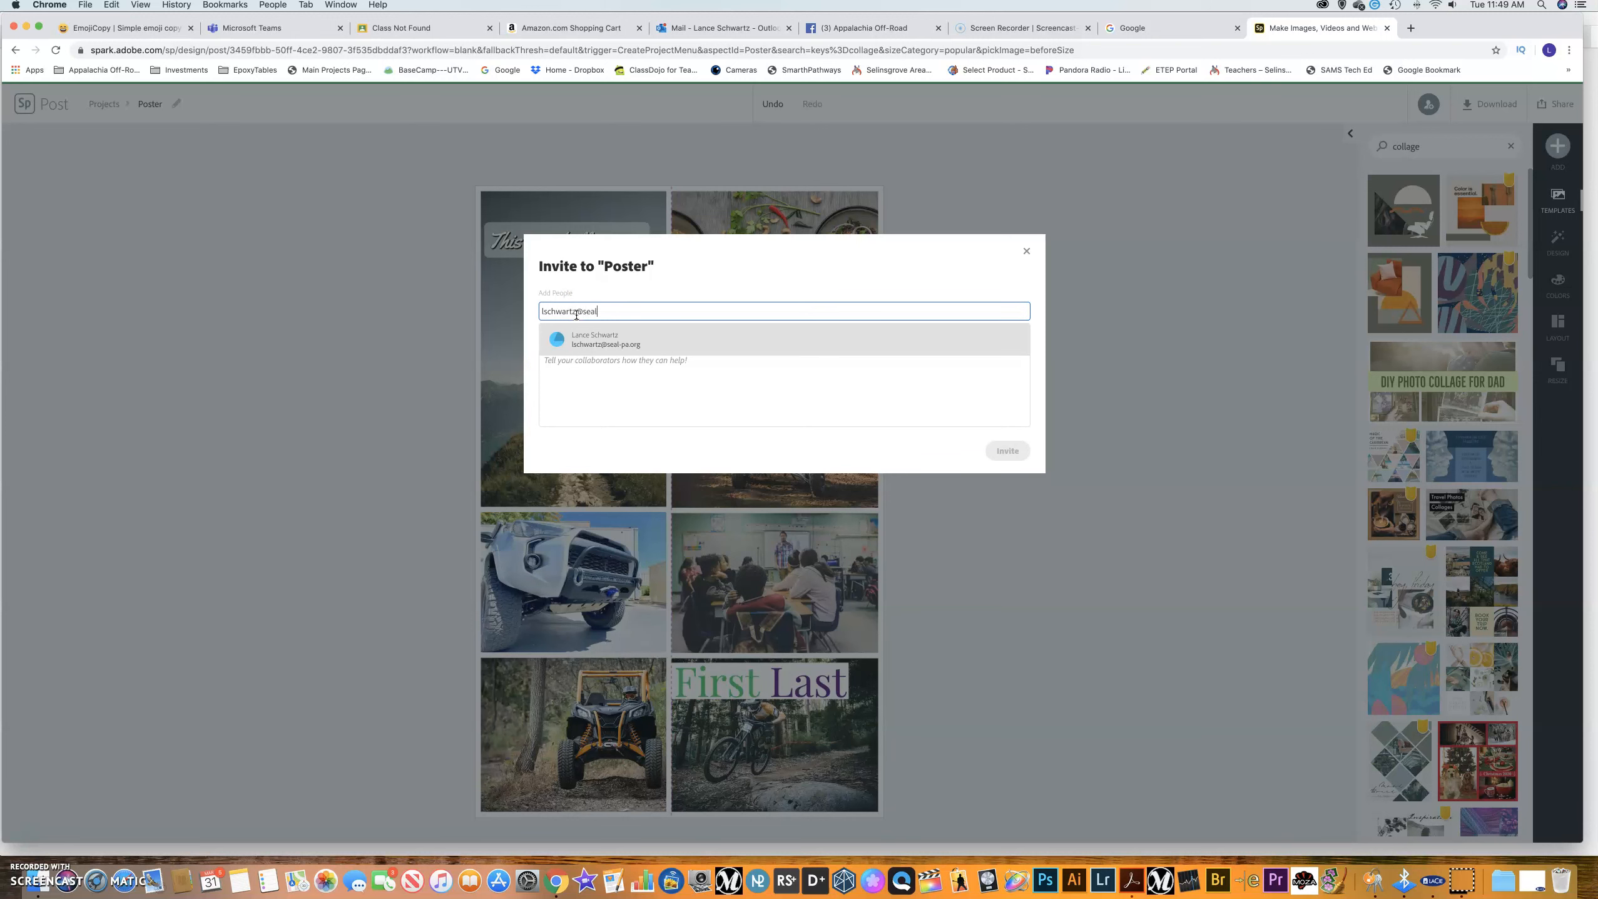
click(594, 337)
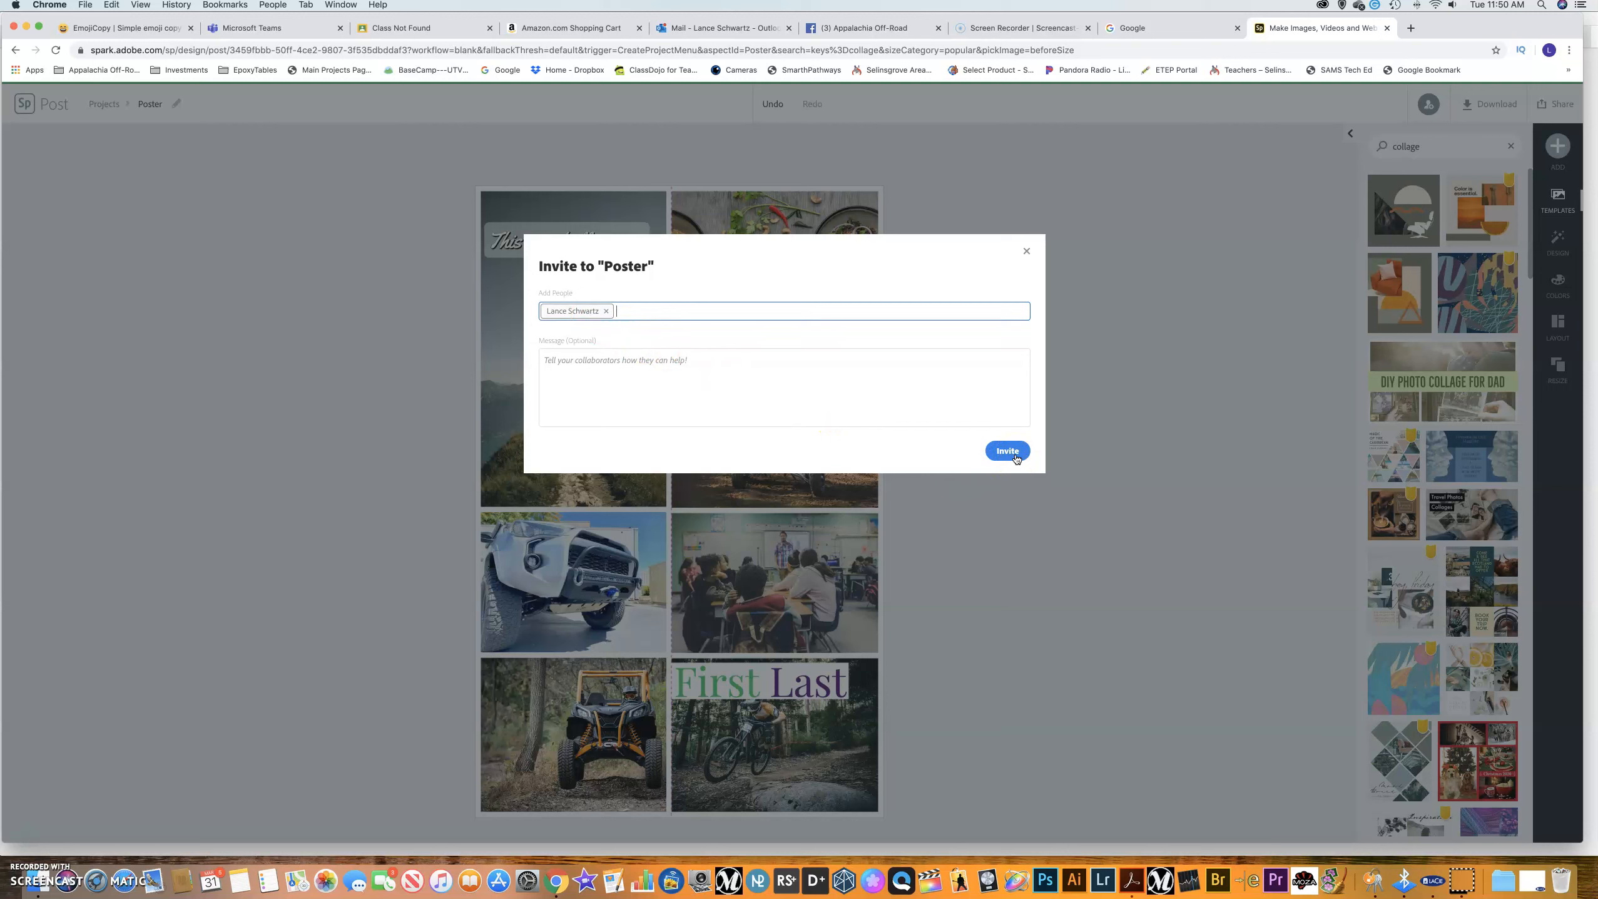
click(597, 377)
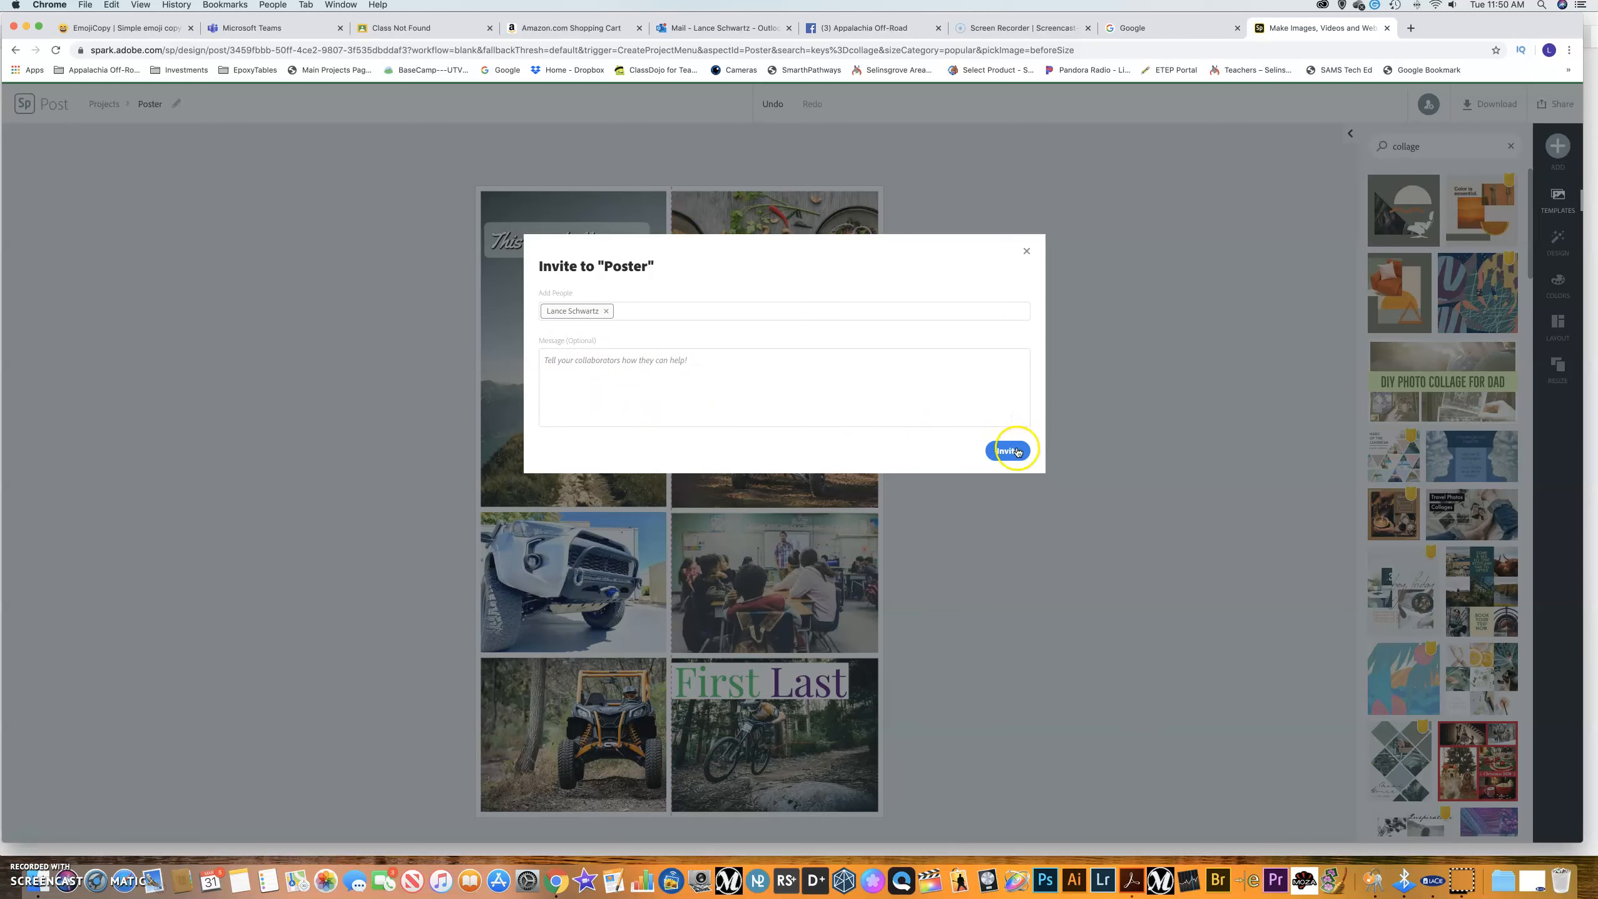
click(1026, 251)
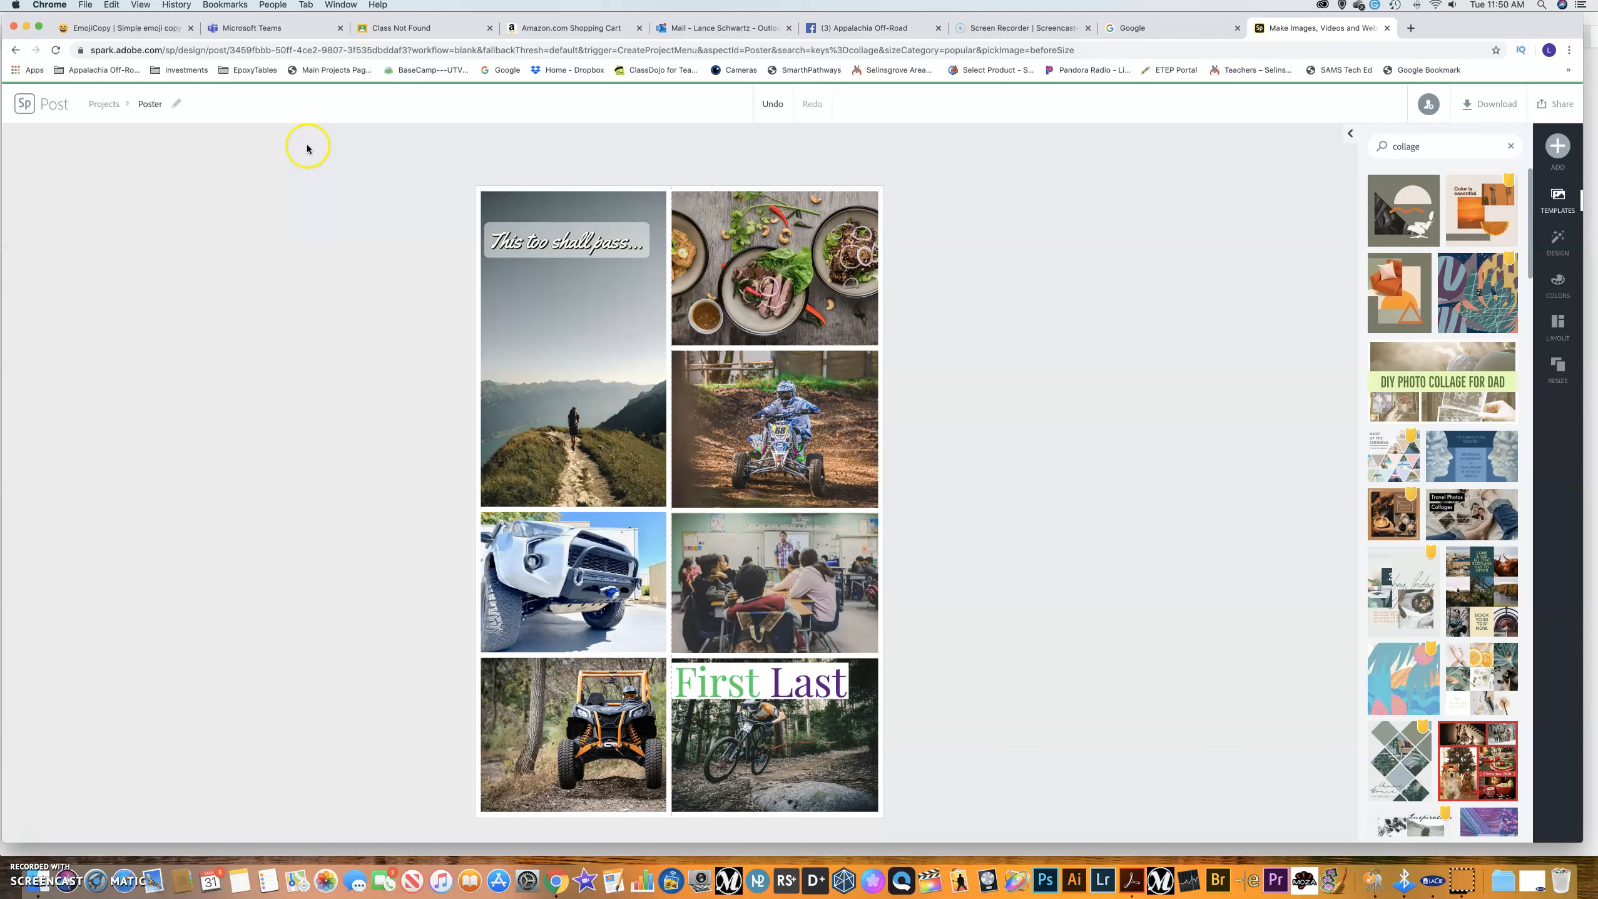
Return to the Spark projects list, then switch to the 'Class Not Found' Google Classroom tab.
click(105, 105)
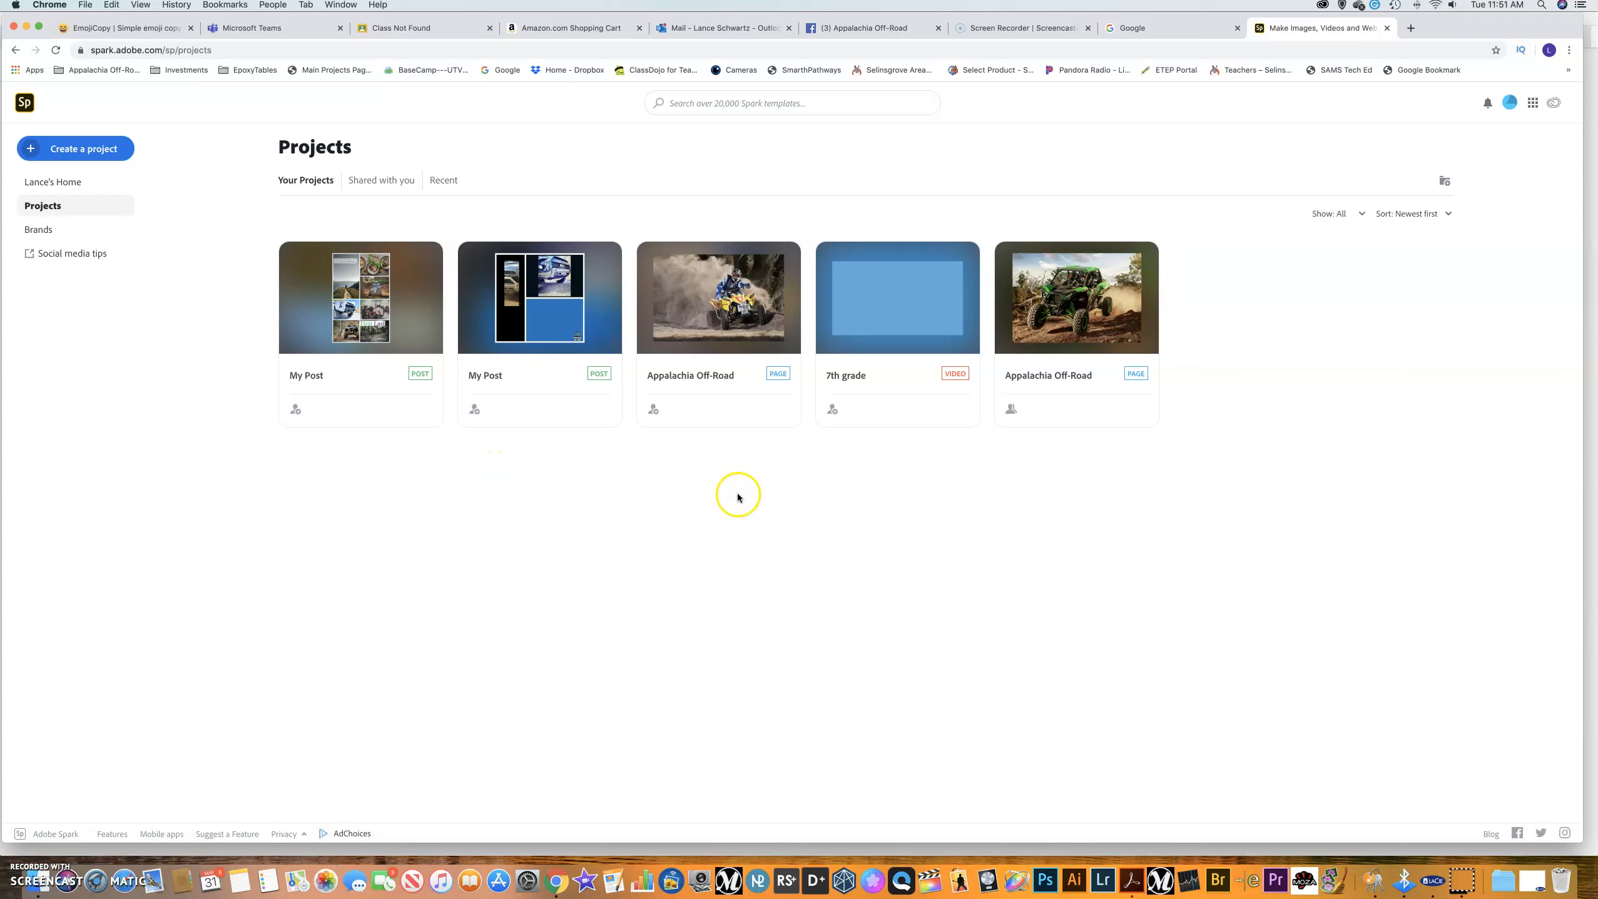
click(406, 27)
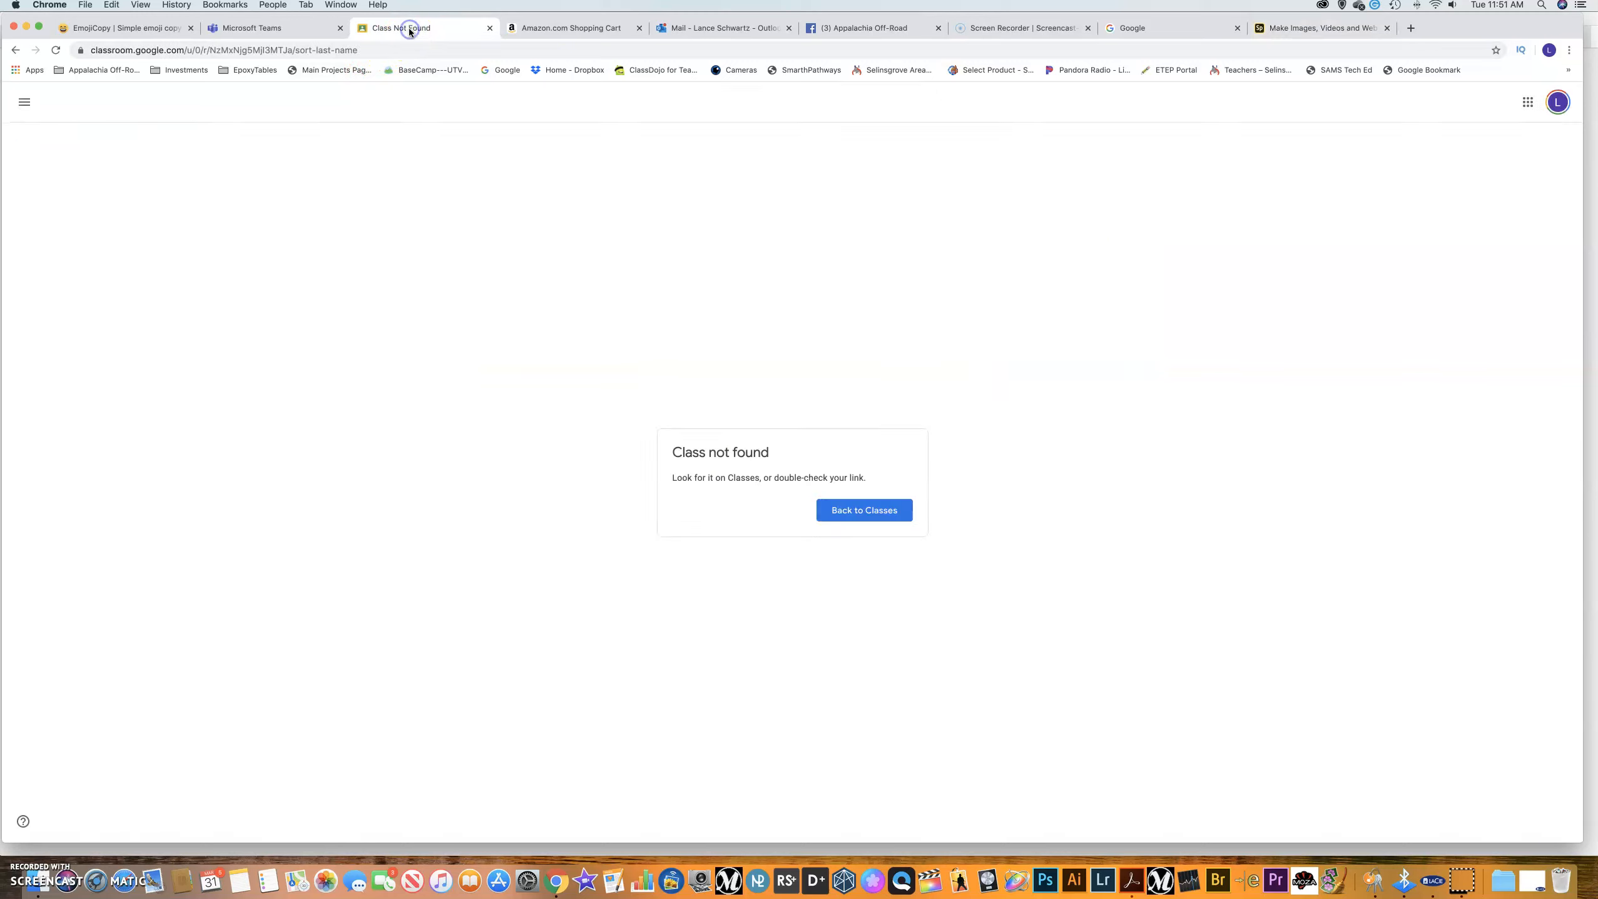
Switch Classroom to the school account with the grade 6–8 Tech Ed classes, then launch Google Meet.
click(24, 102)
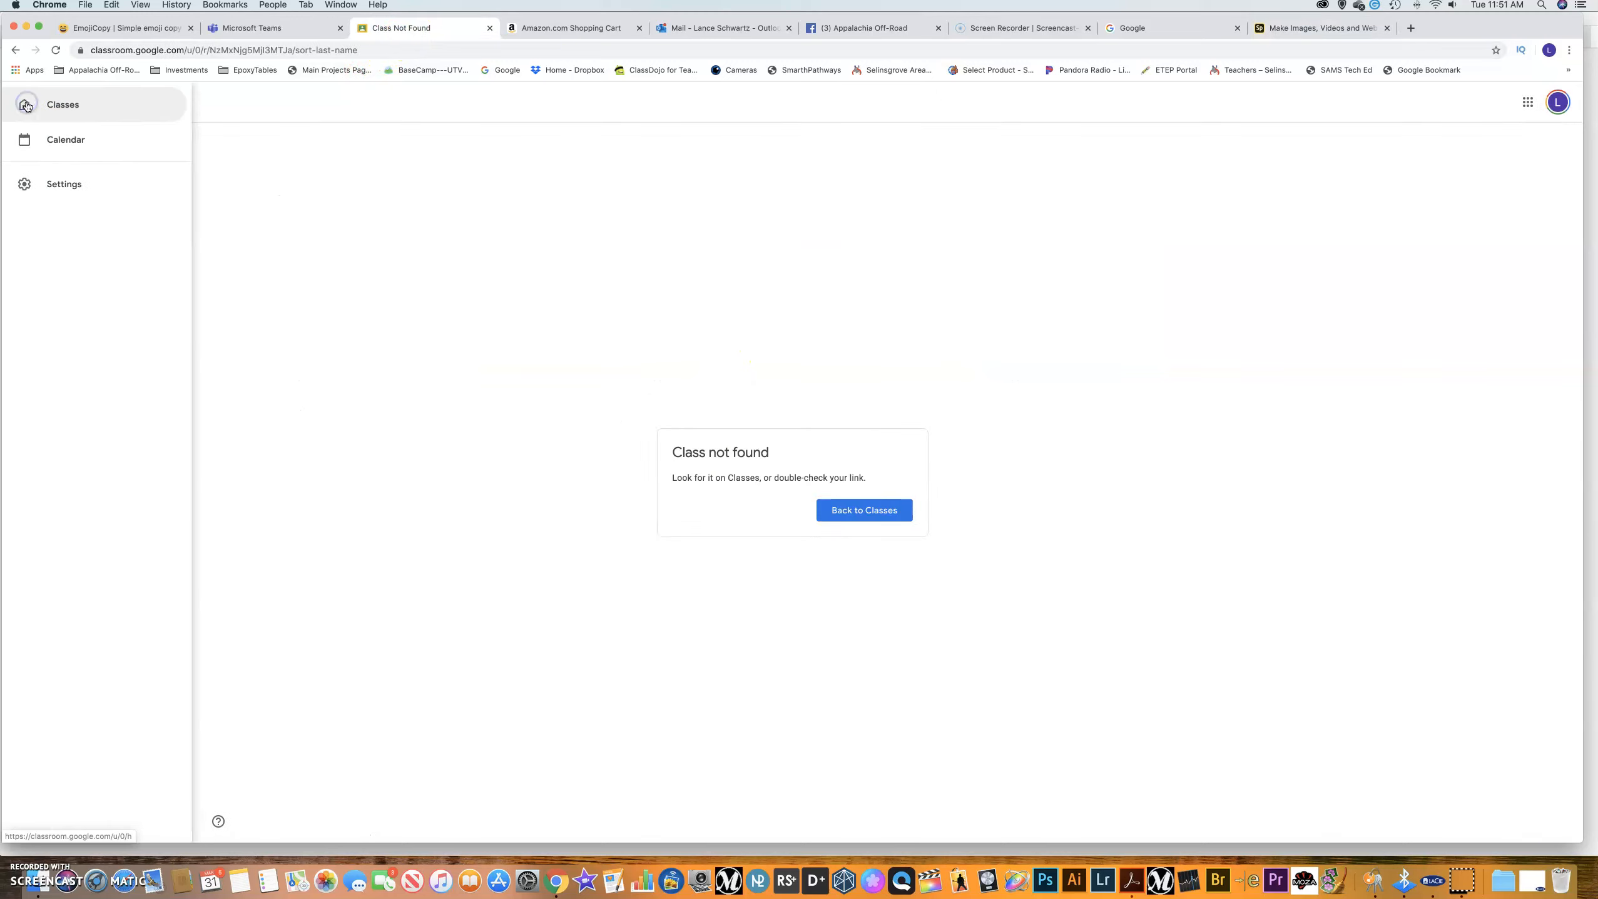
click(62, 116)
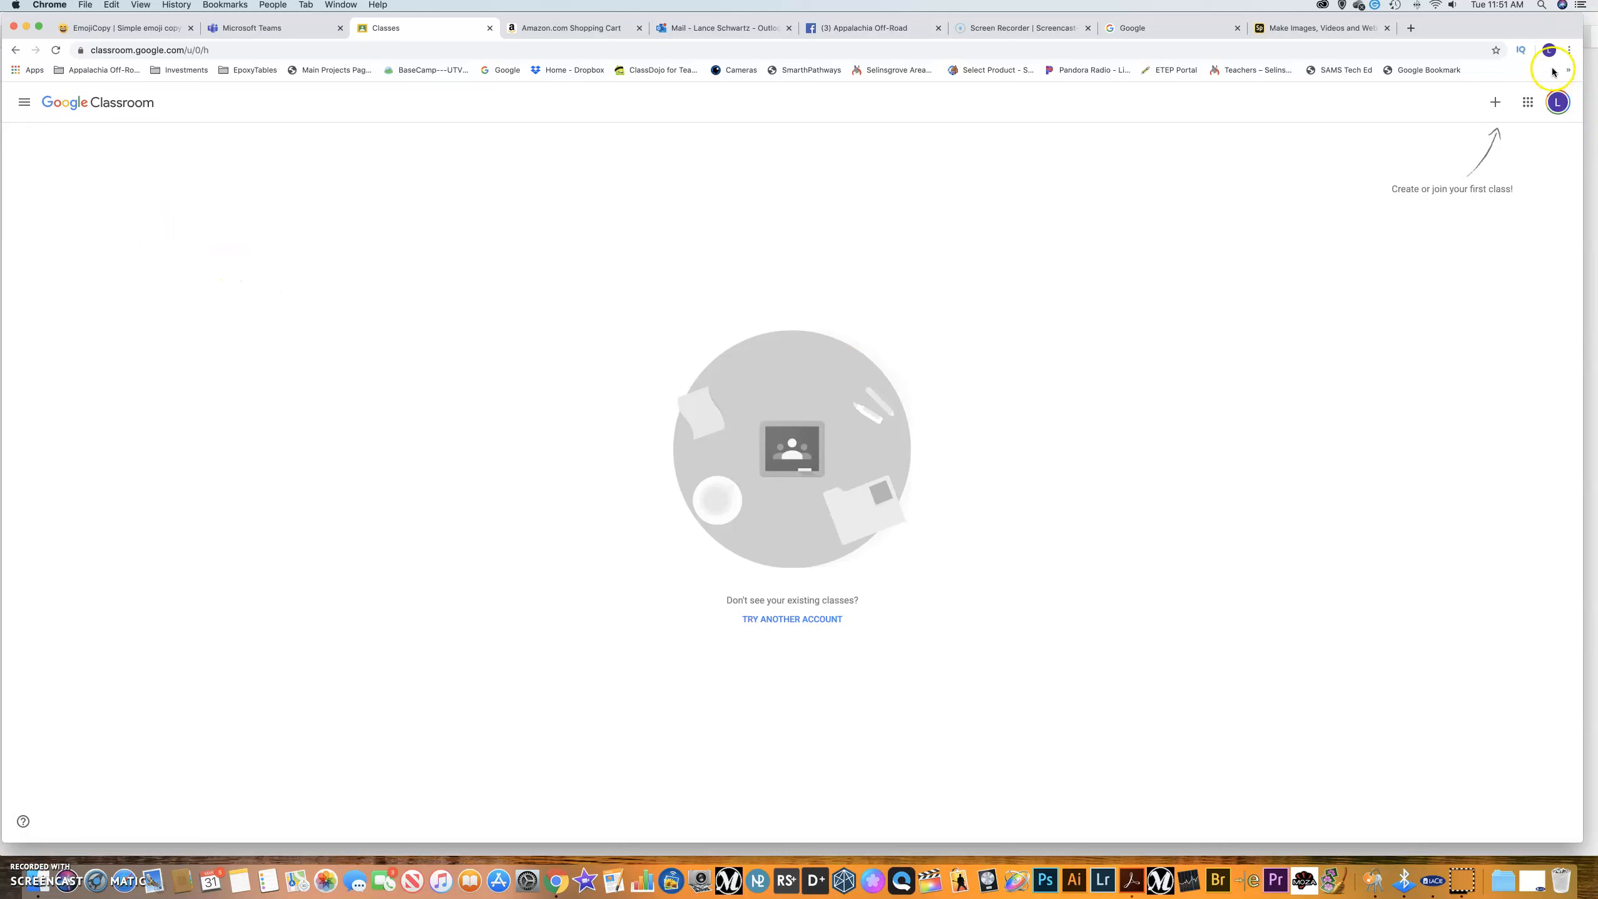
click(1555, 99)
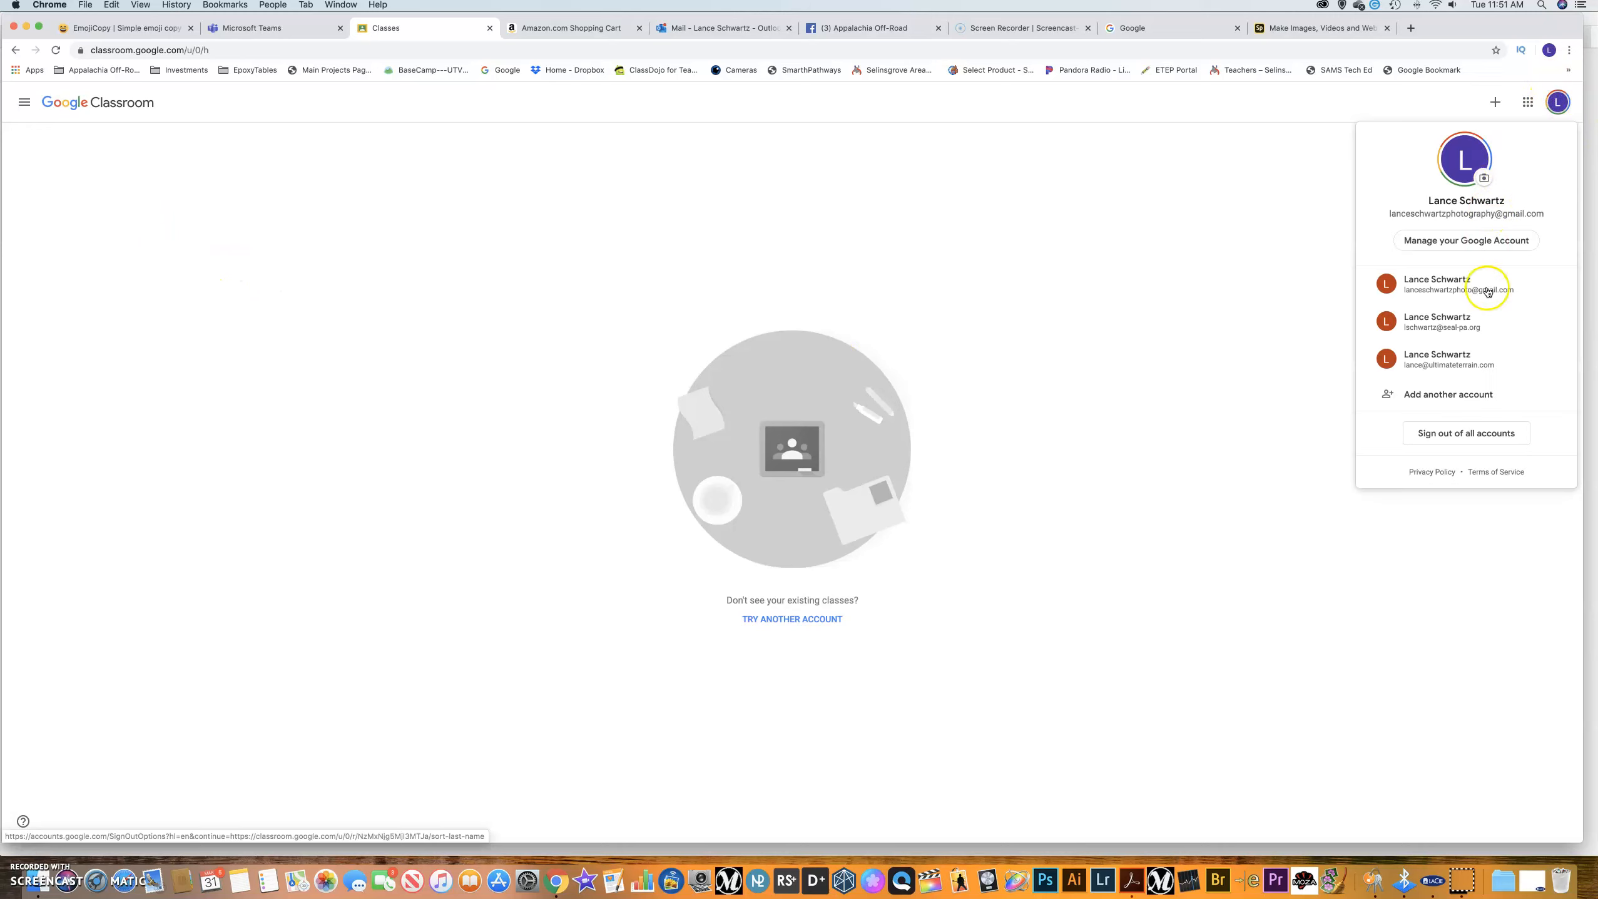
click(1479, 327)
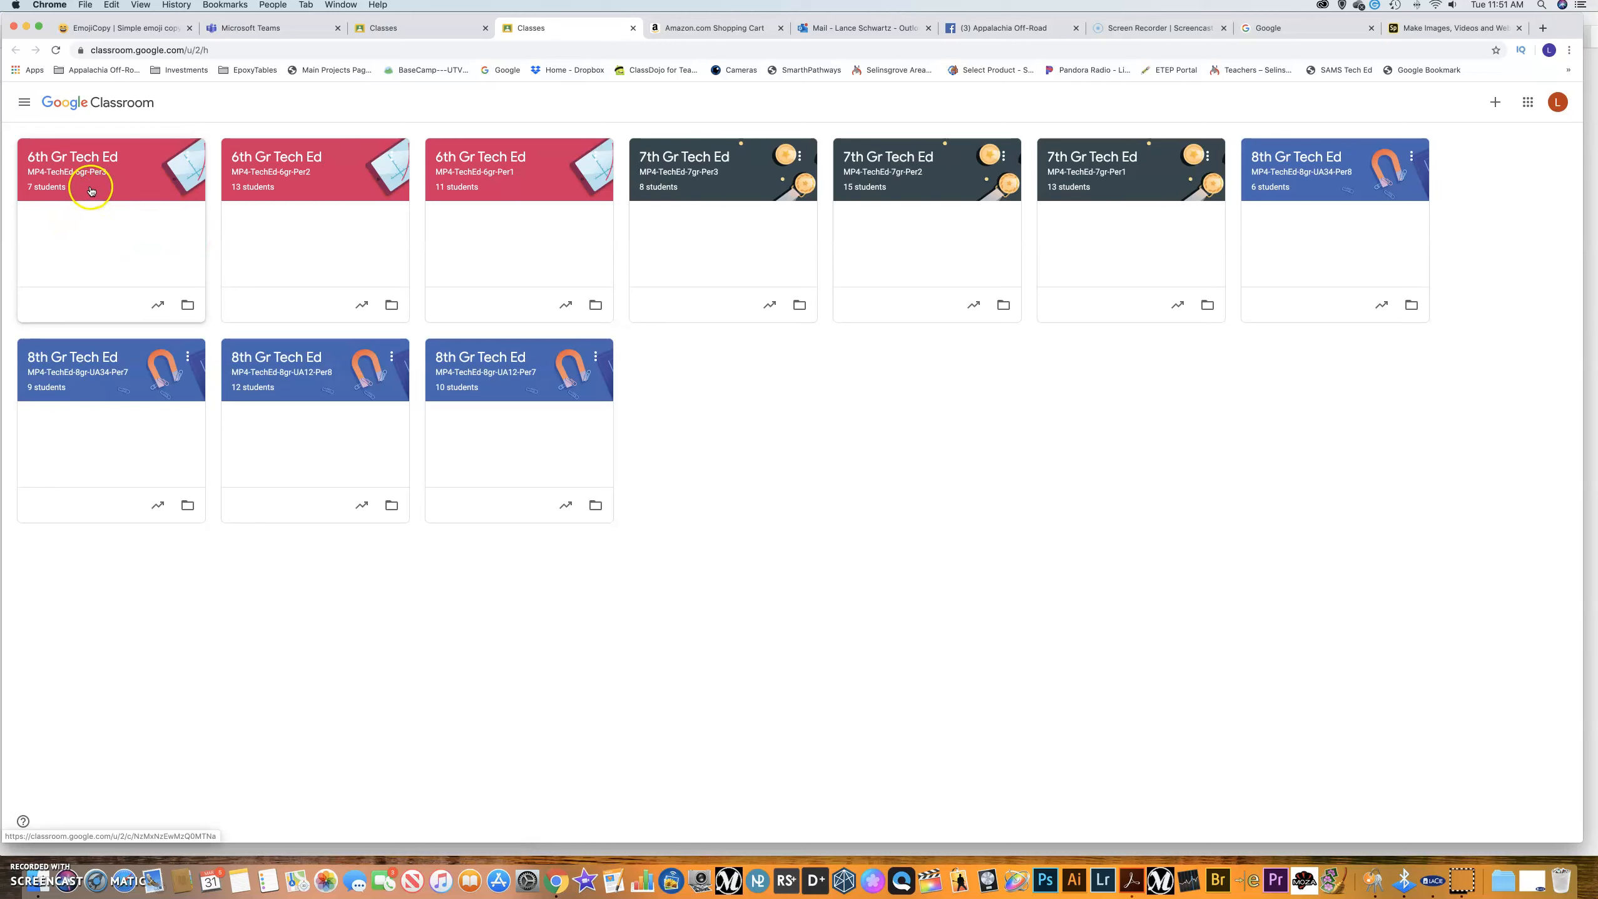
click(1529, 103)
click(1416, 343)
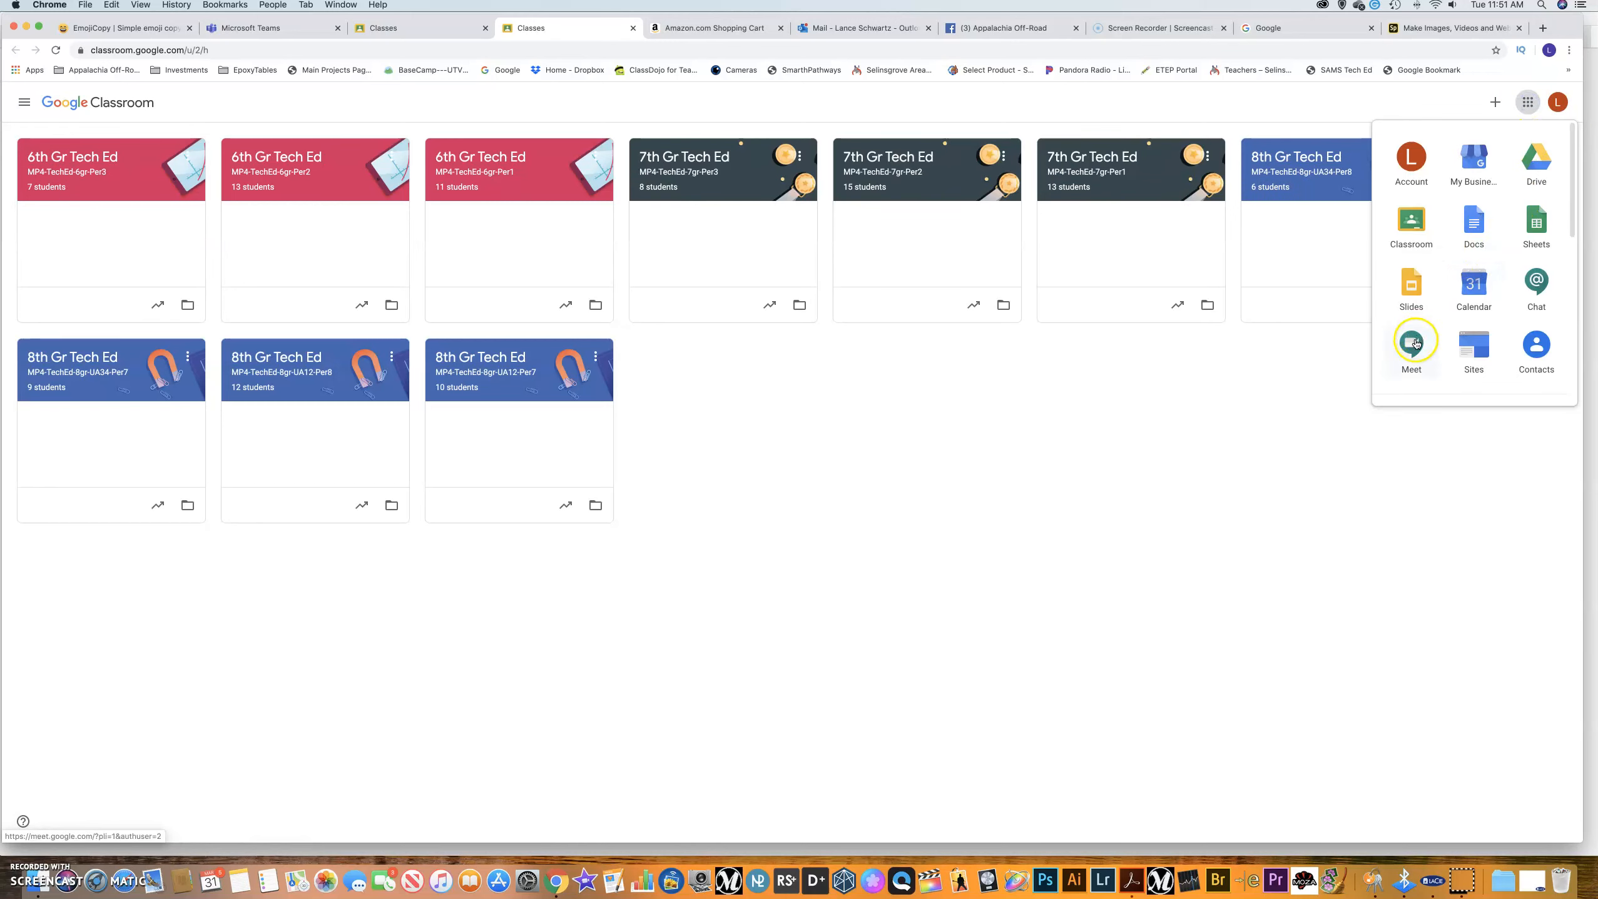